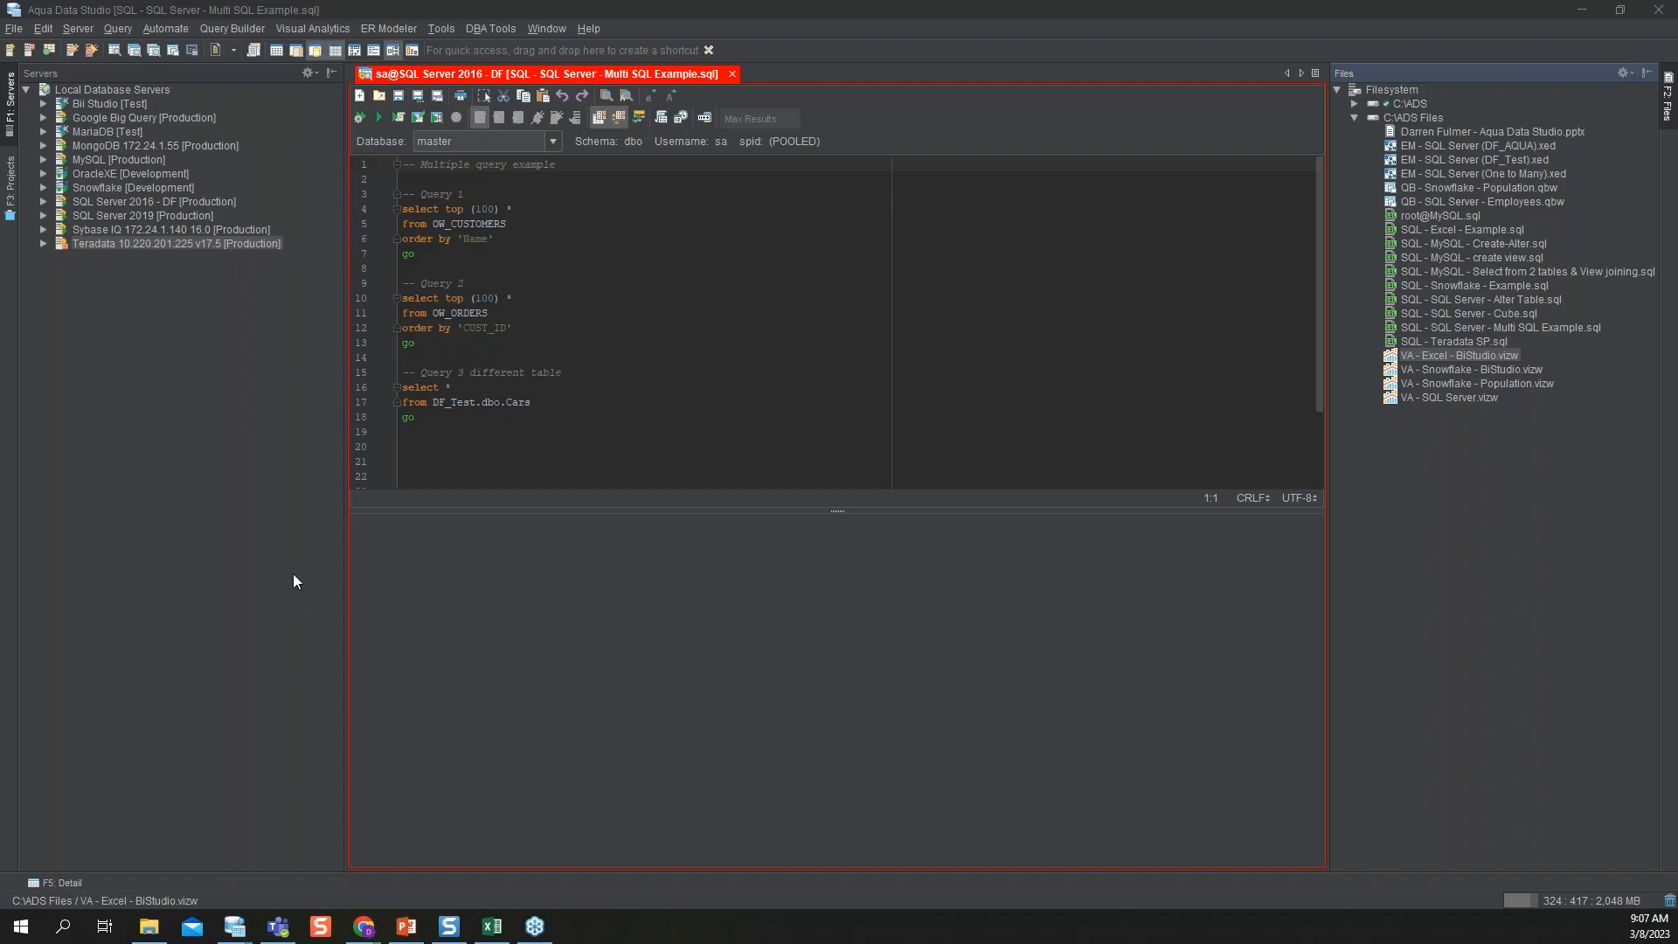
pyautogui.click(310, 30)
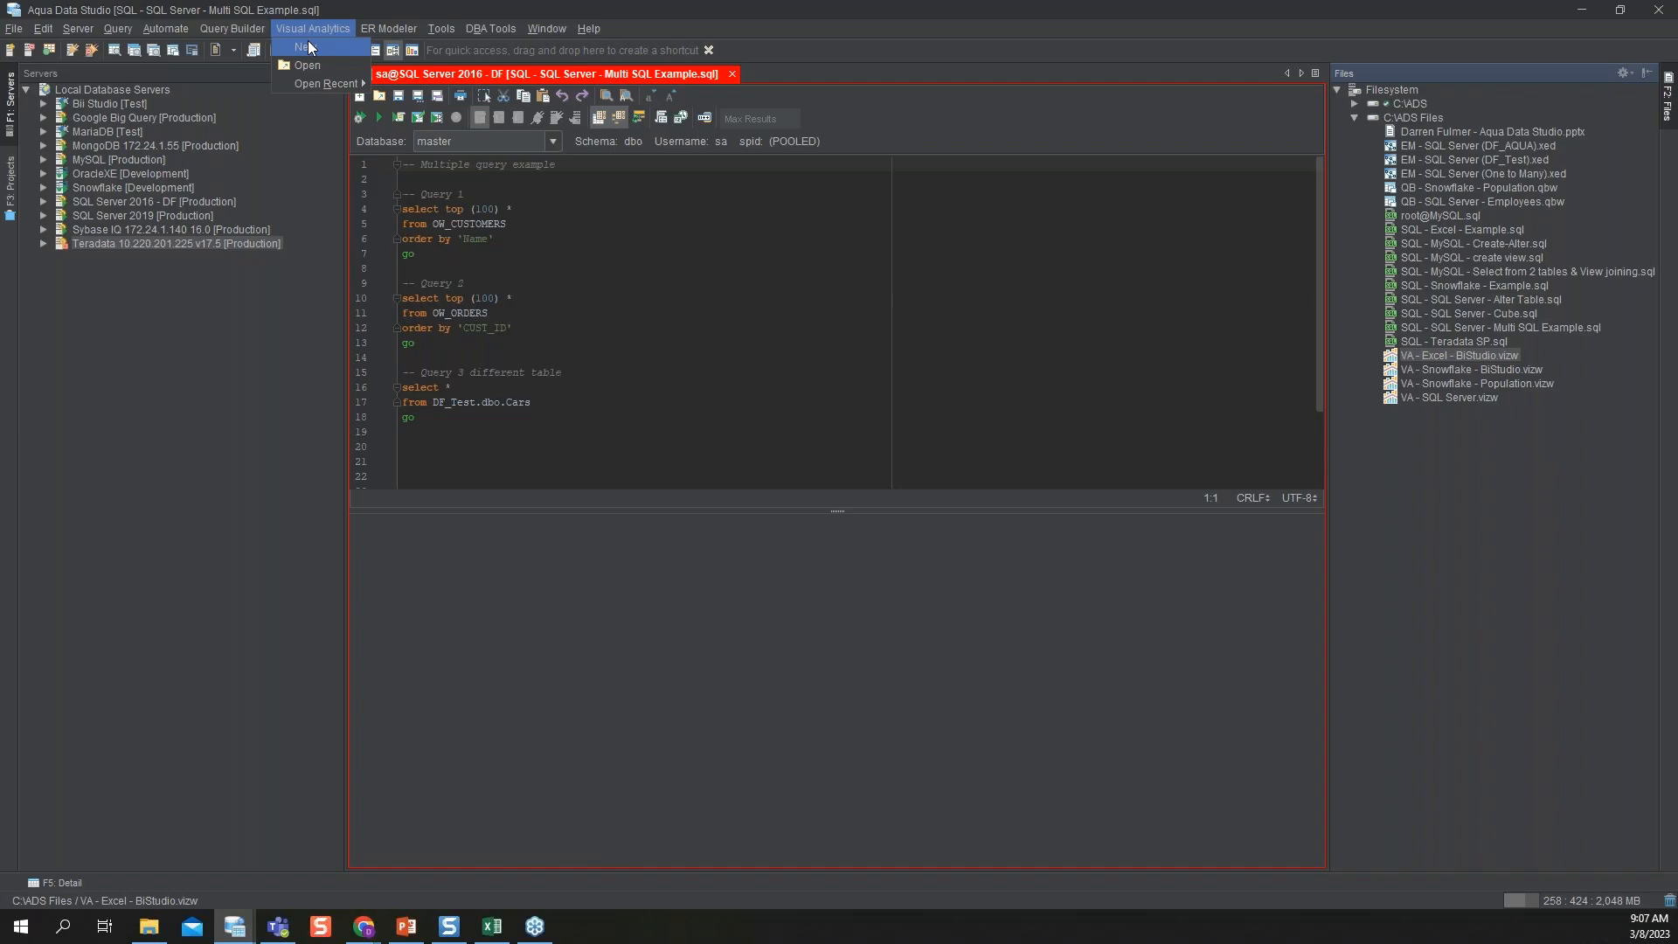
pyautogui.click(332, 7)
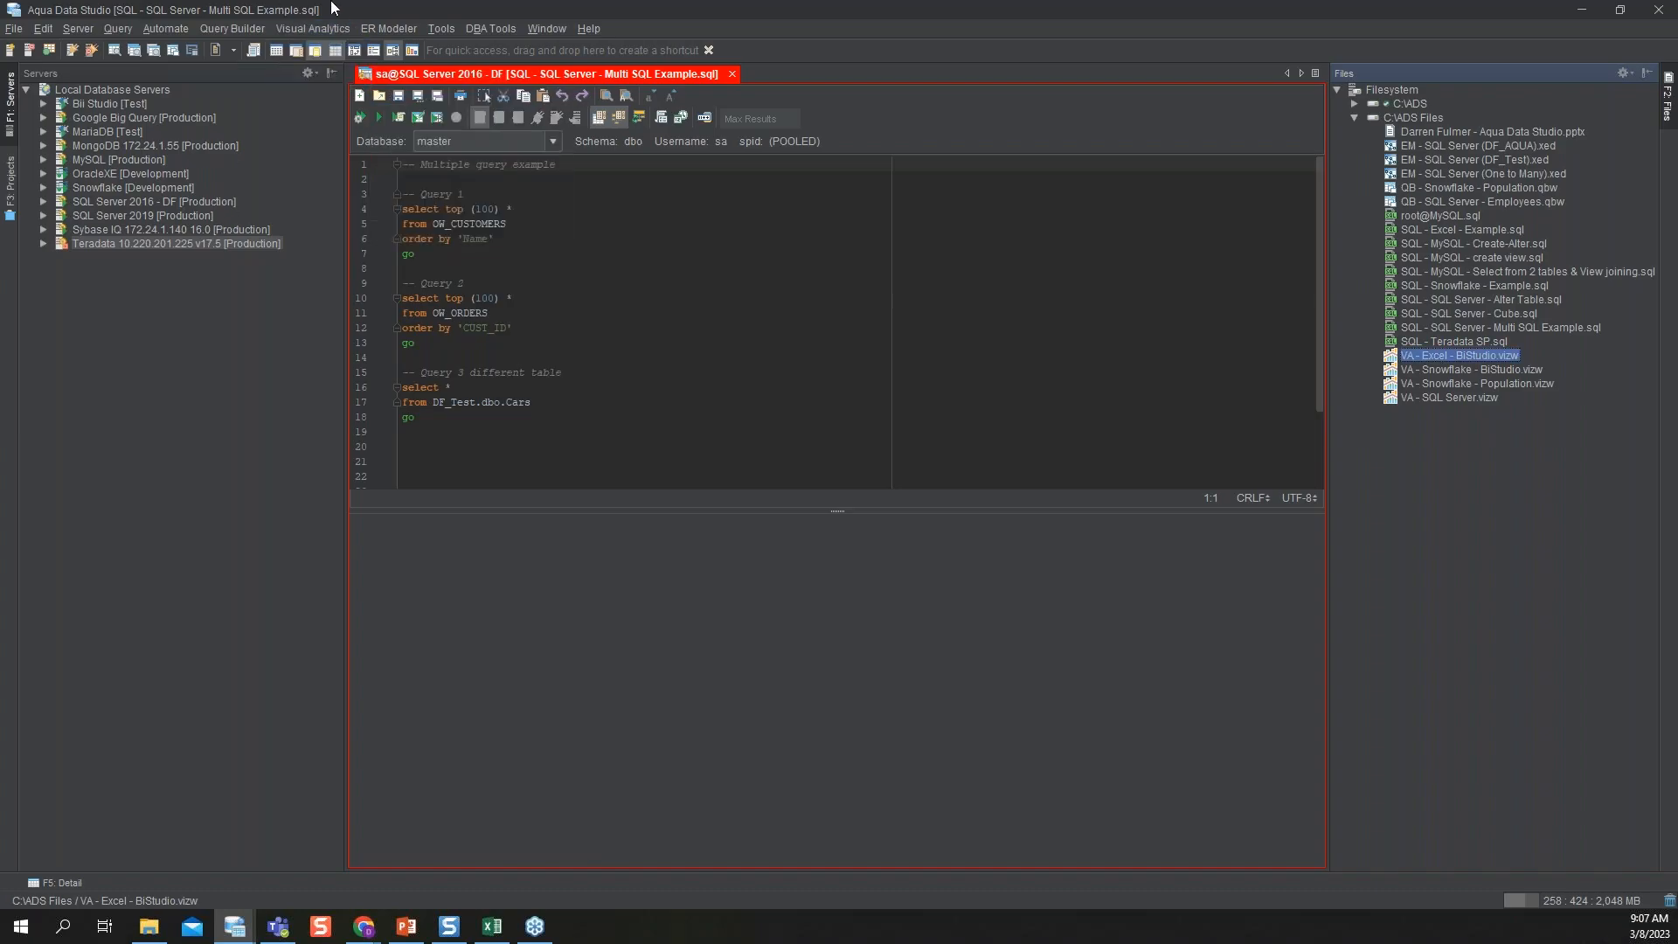
# Step: Open a Query Analyzer on the Bii Studio server and run "select * from bistudio_example"
pyautogui.rightClick(118, 101)
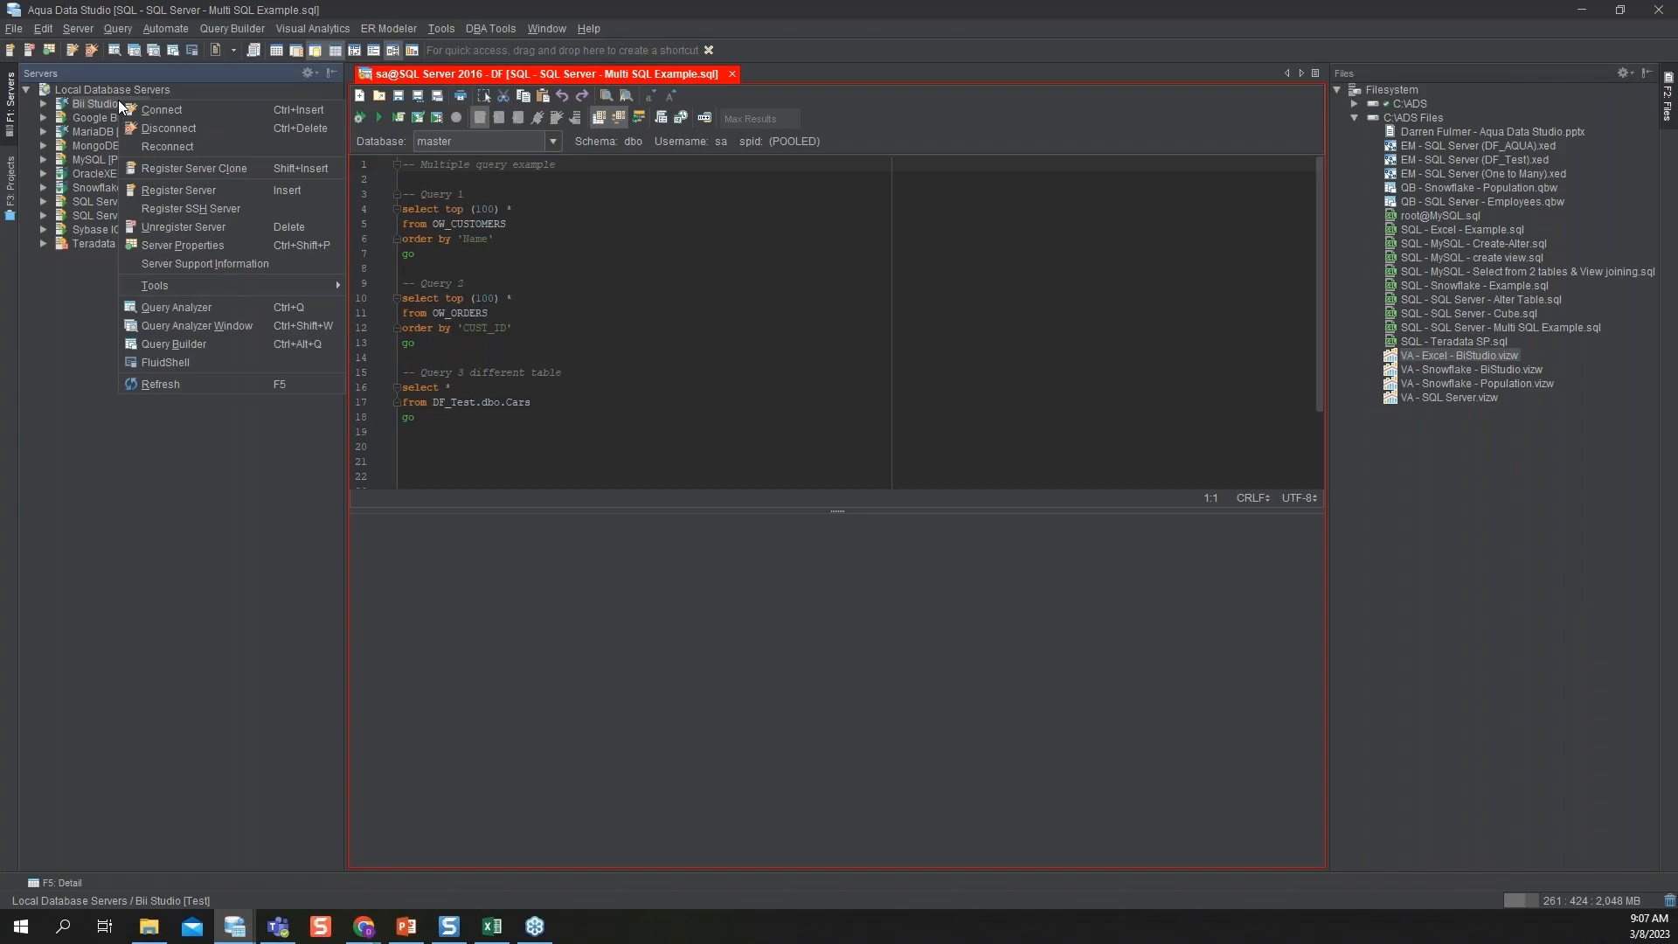
pyautogui.click(176, 306)
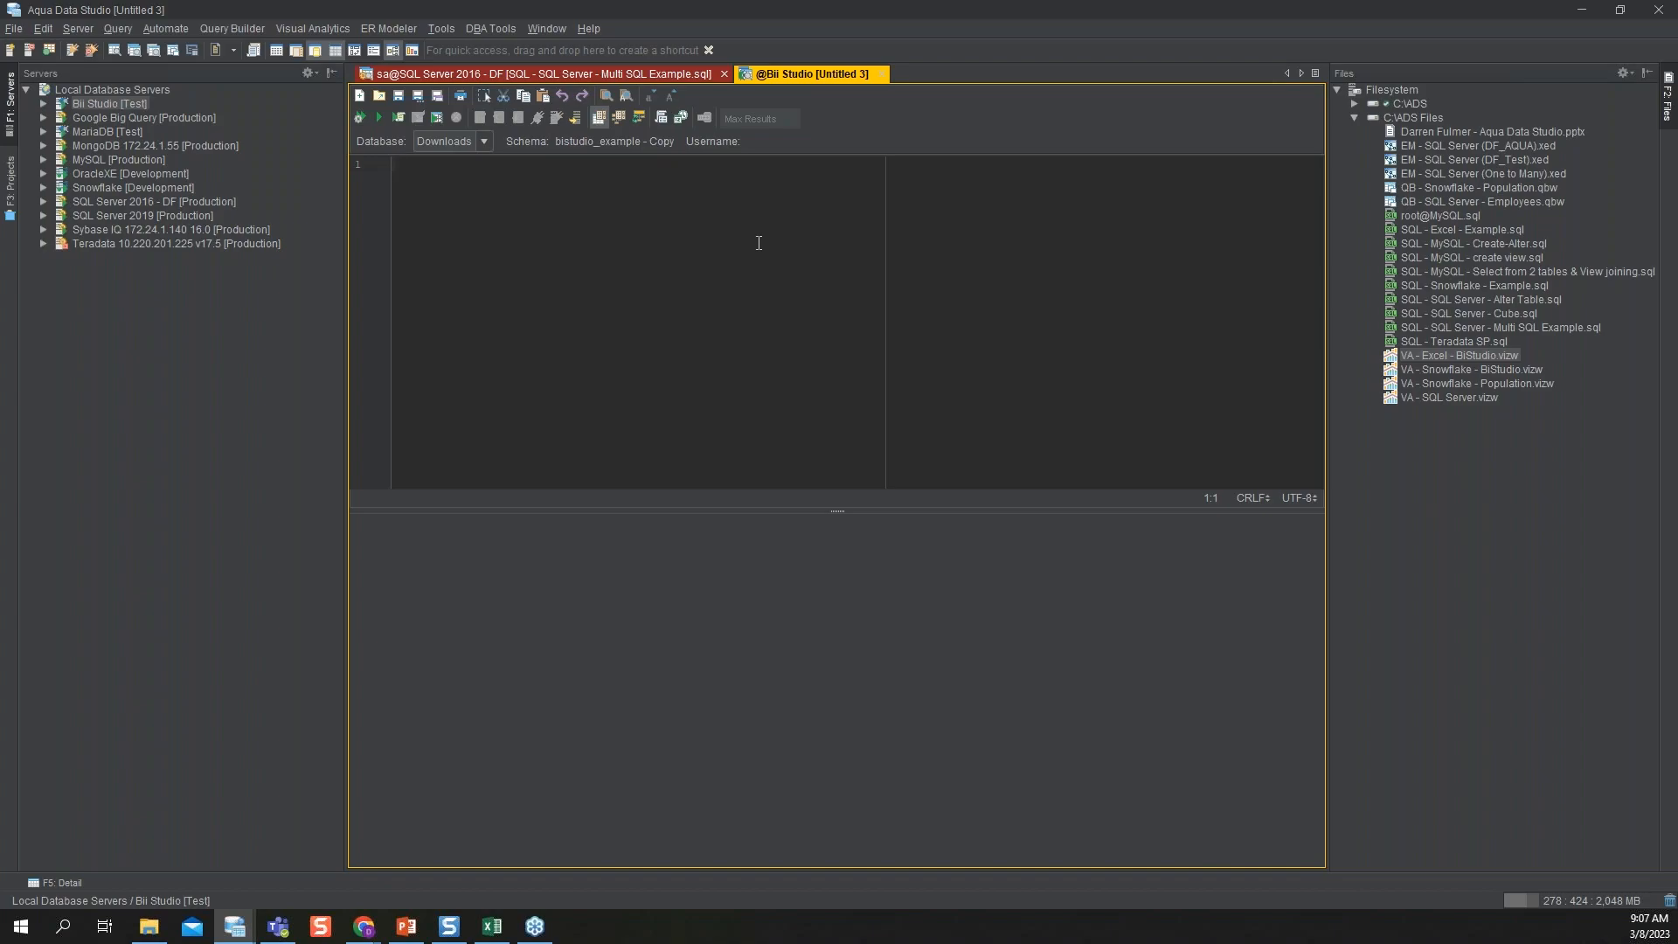
pyautogui.write('select * from')
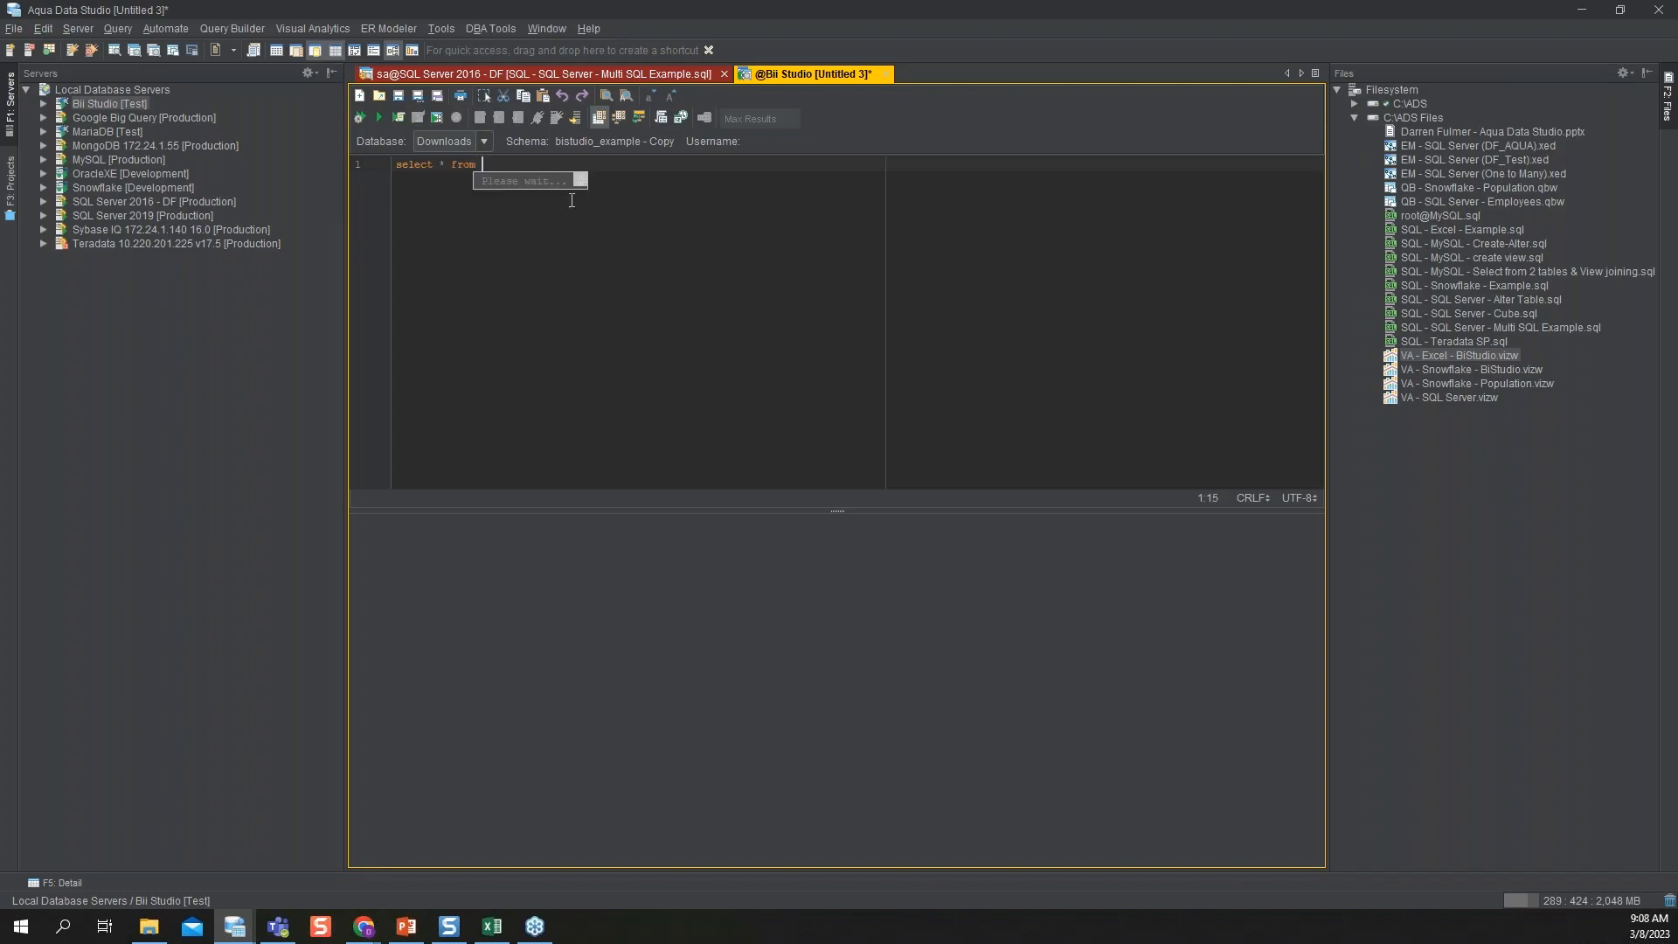
pyautogui.press('Return')
pyautogui.click(381, 115)
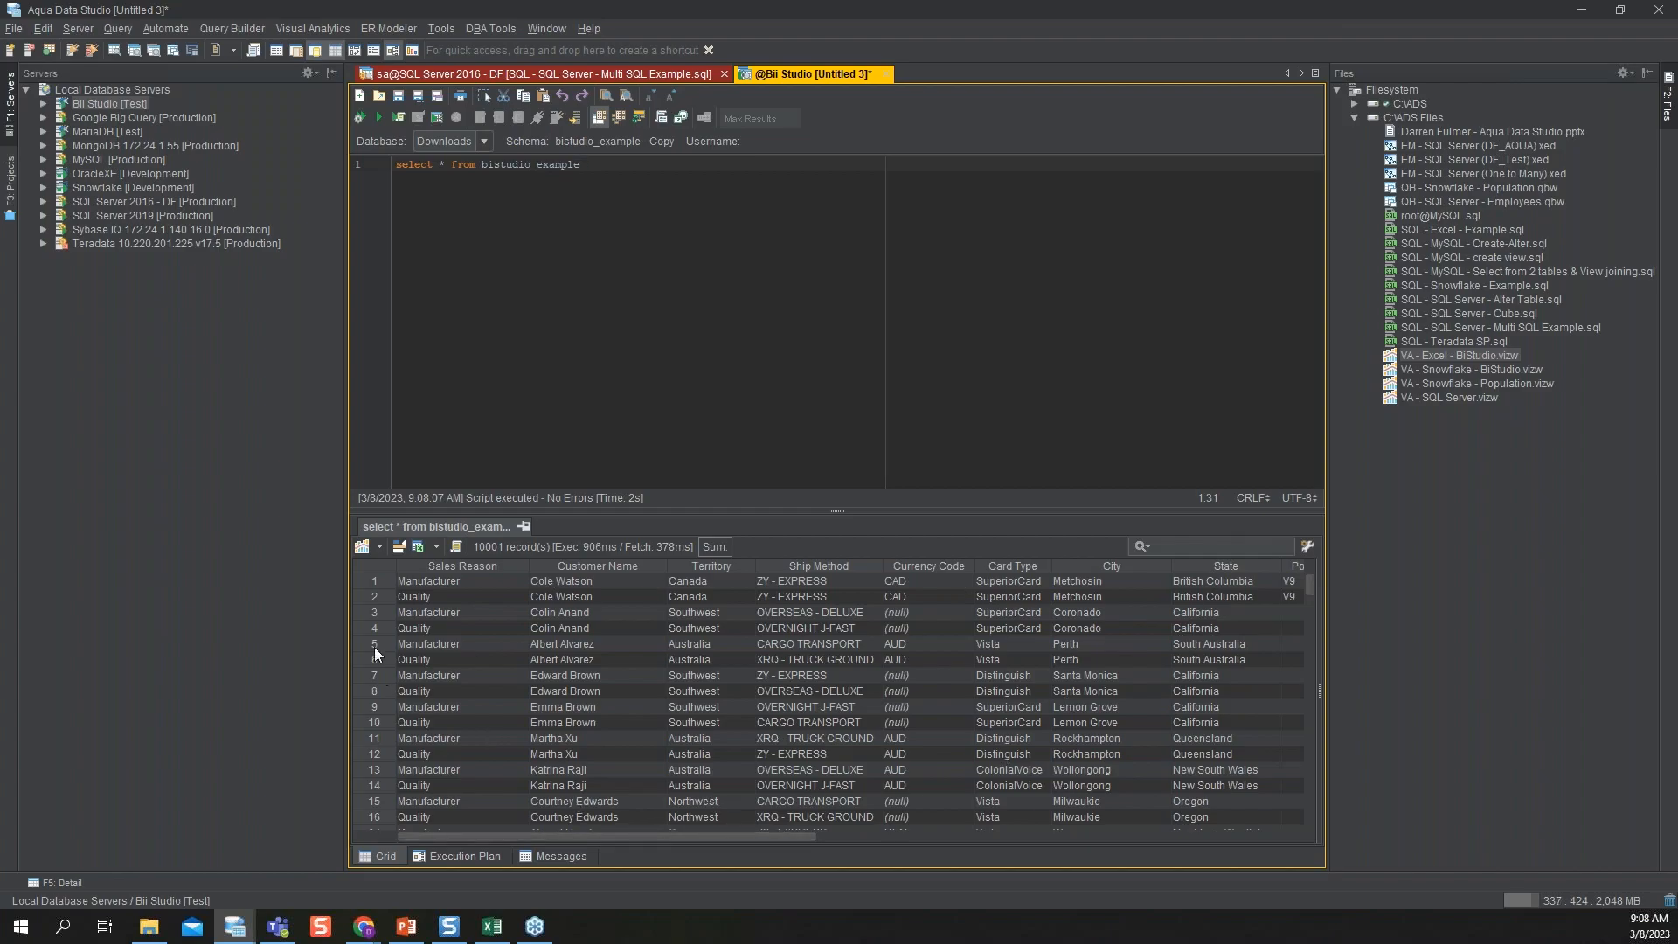
# Step: Create a new Visual Analytics workbook from the query results, with Profit as columns and Product Category as rows
pyautogui.click(379, 548)
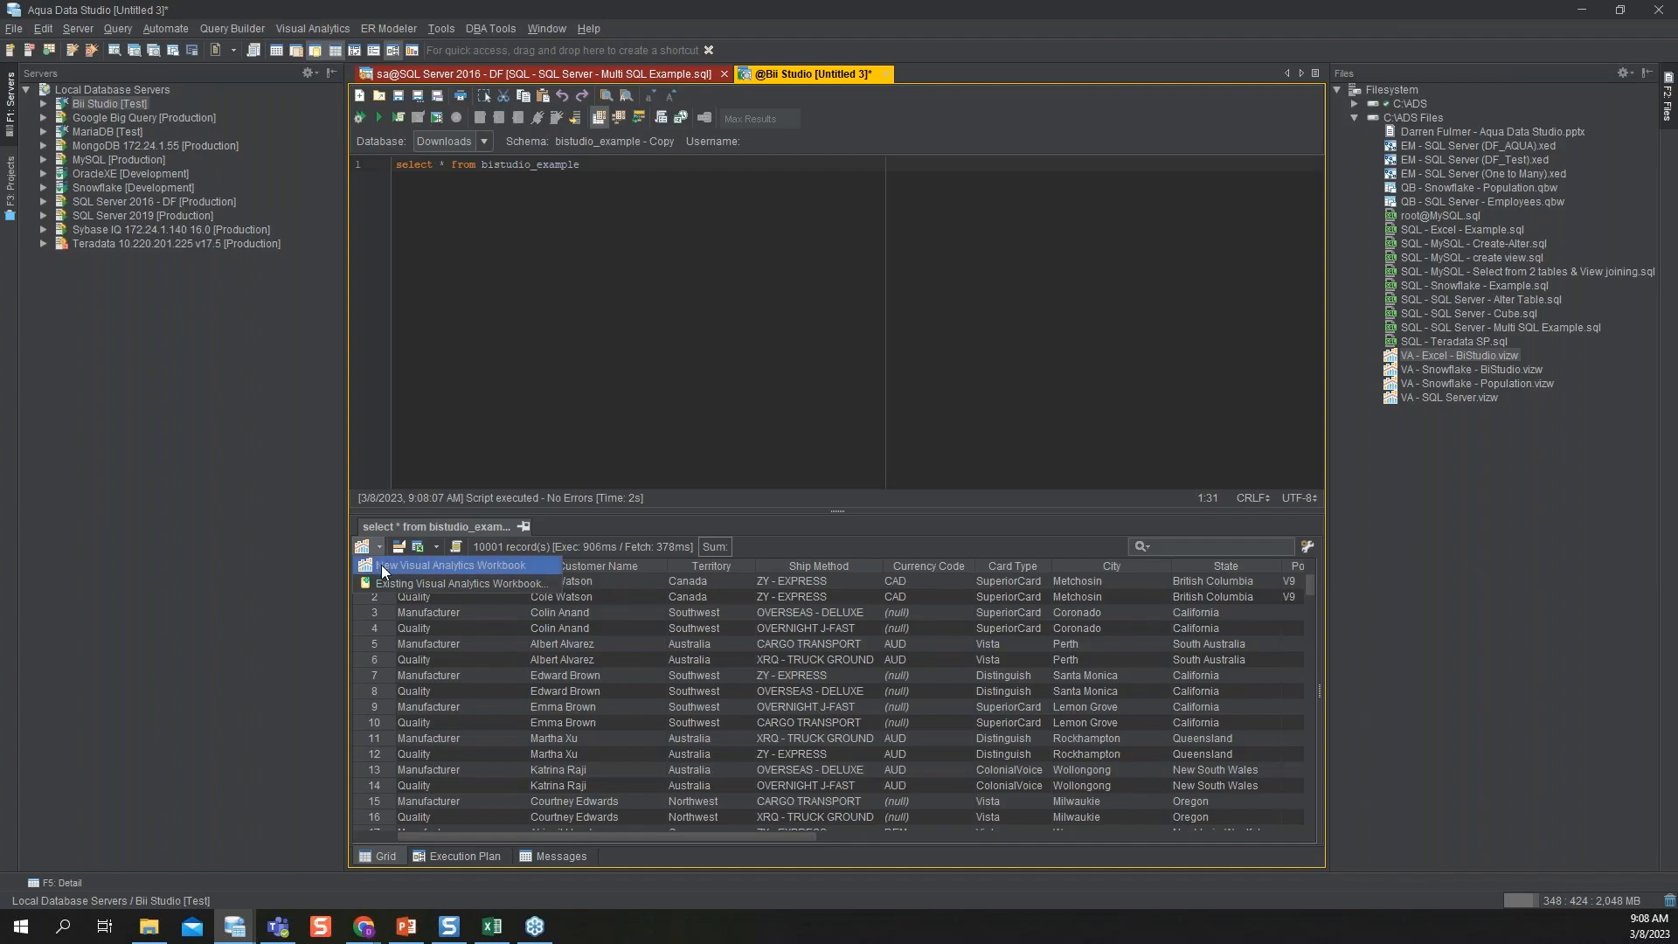
pyautogui.click(382, 564)
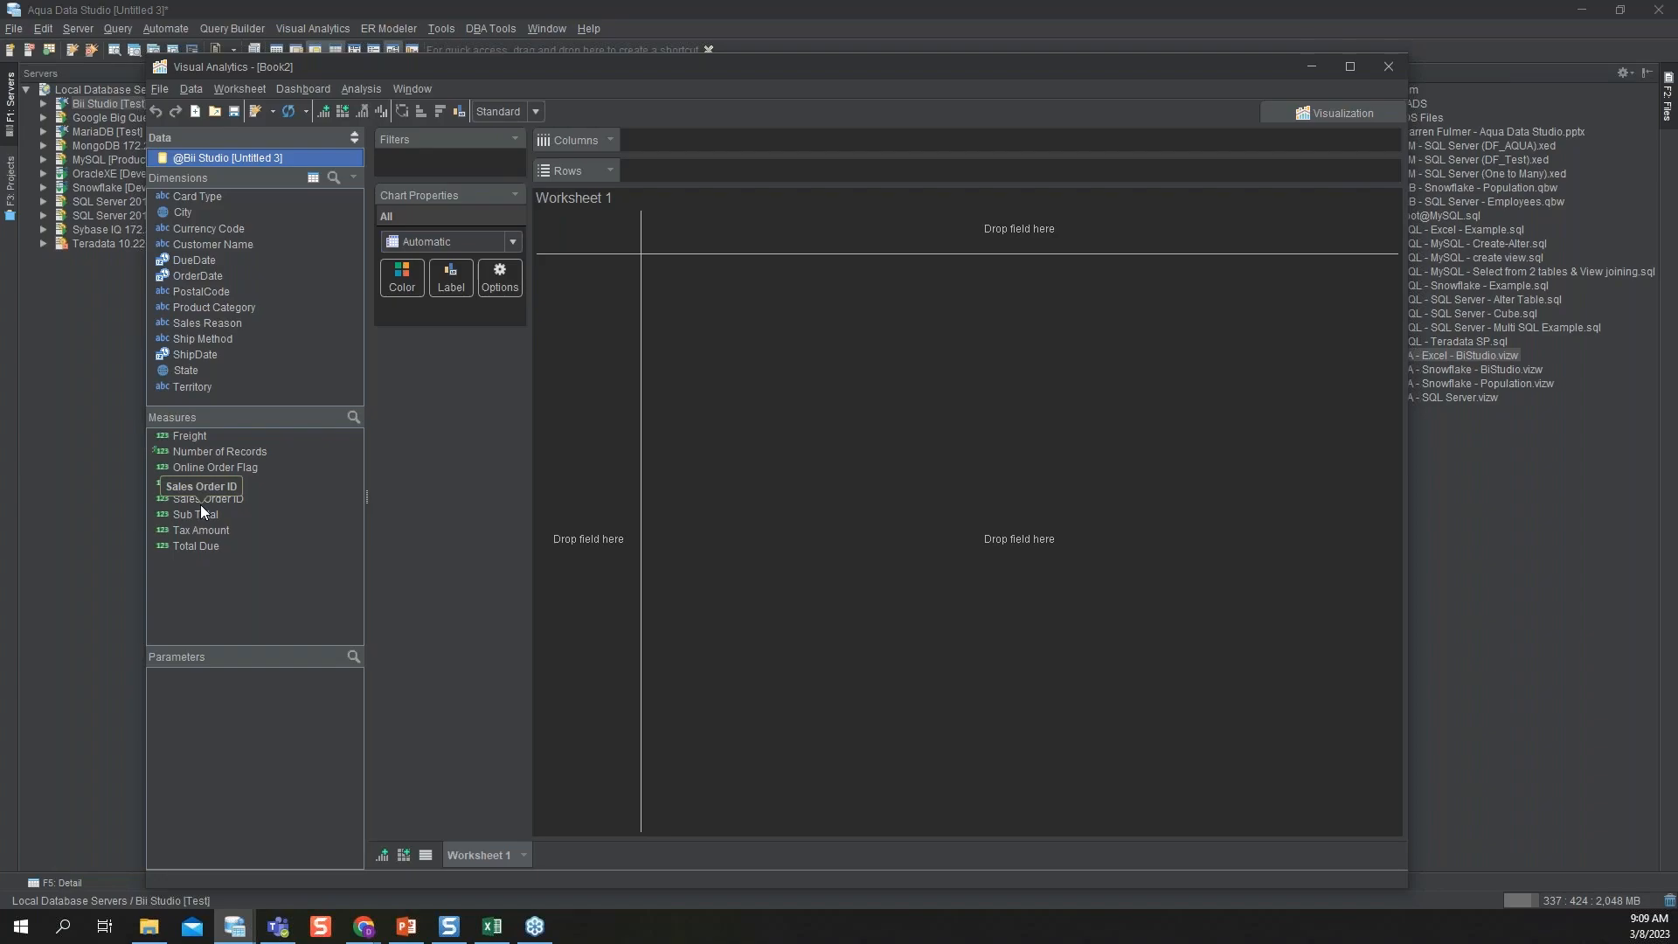
pyautogui.moveTo(185, 482); pyautogui.dragTo(707, 138)
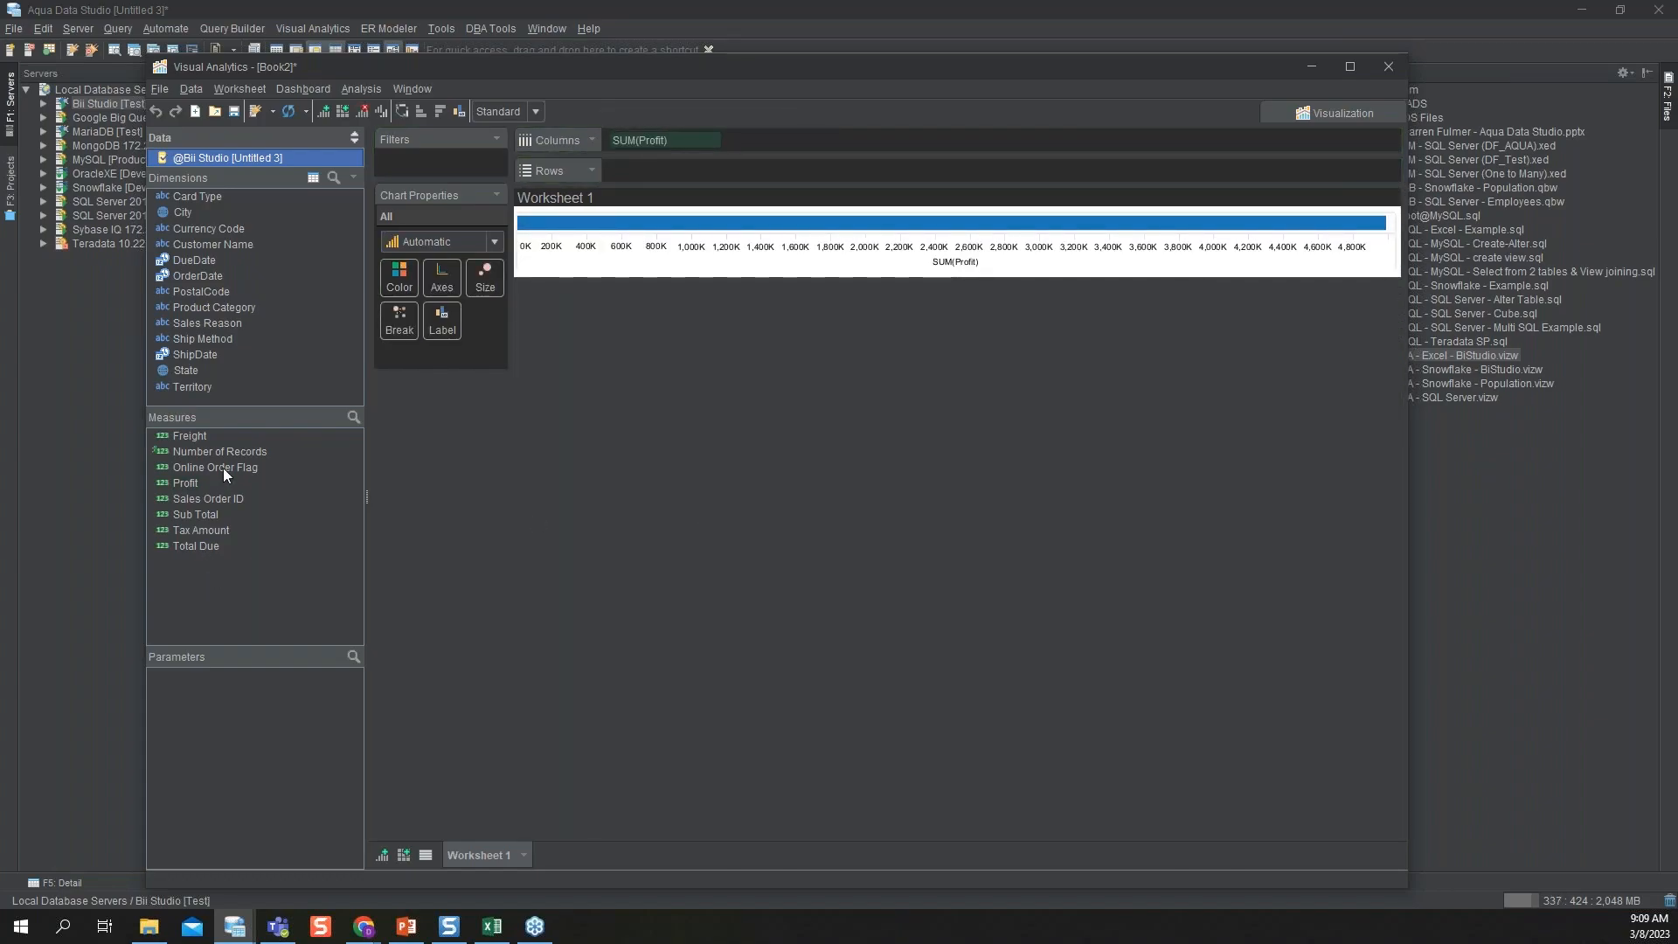
pyautogui.moveTo(227, 305); pyautogui.dragTo(684, 171)
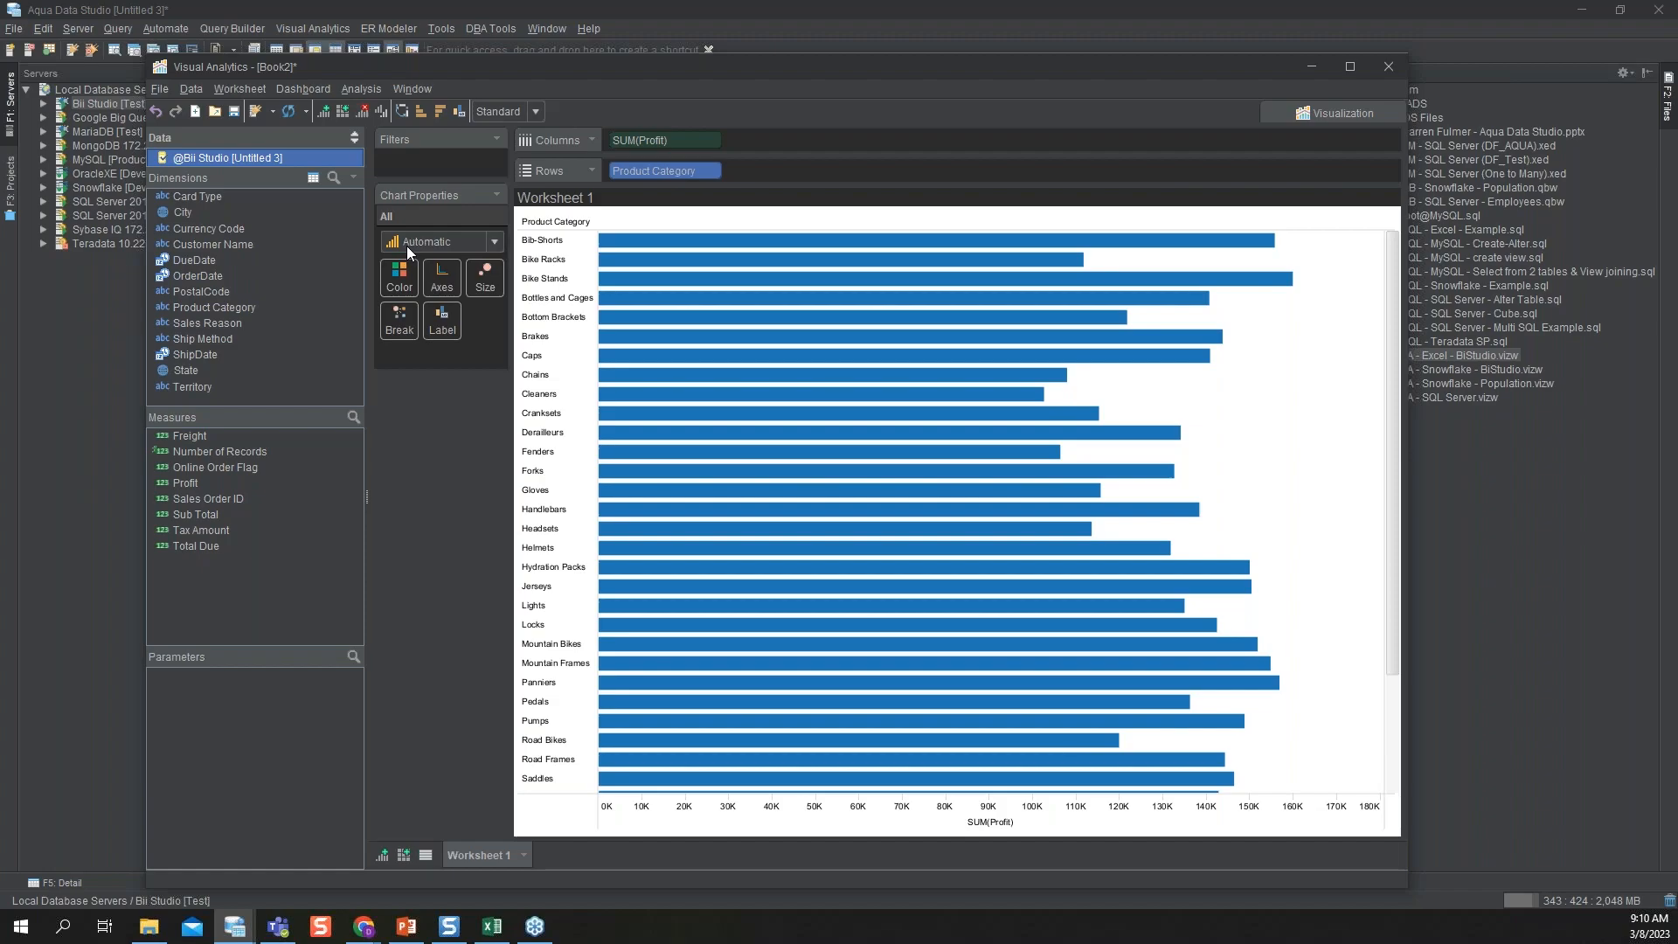
# Step: Try the Line and Area chart types on Worksheet 1 and return the chart type to Automatic
pyautogui.click(495, 242)
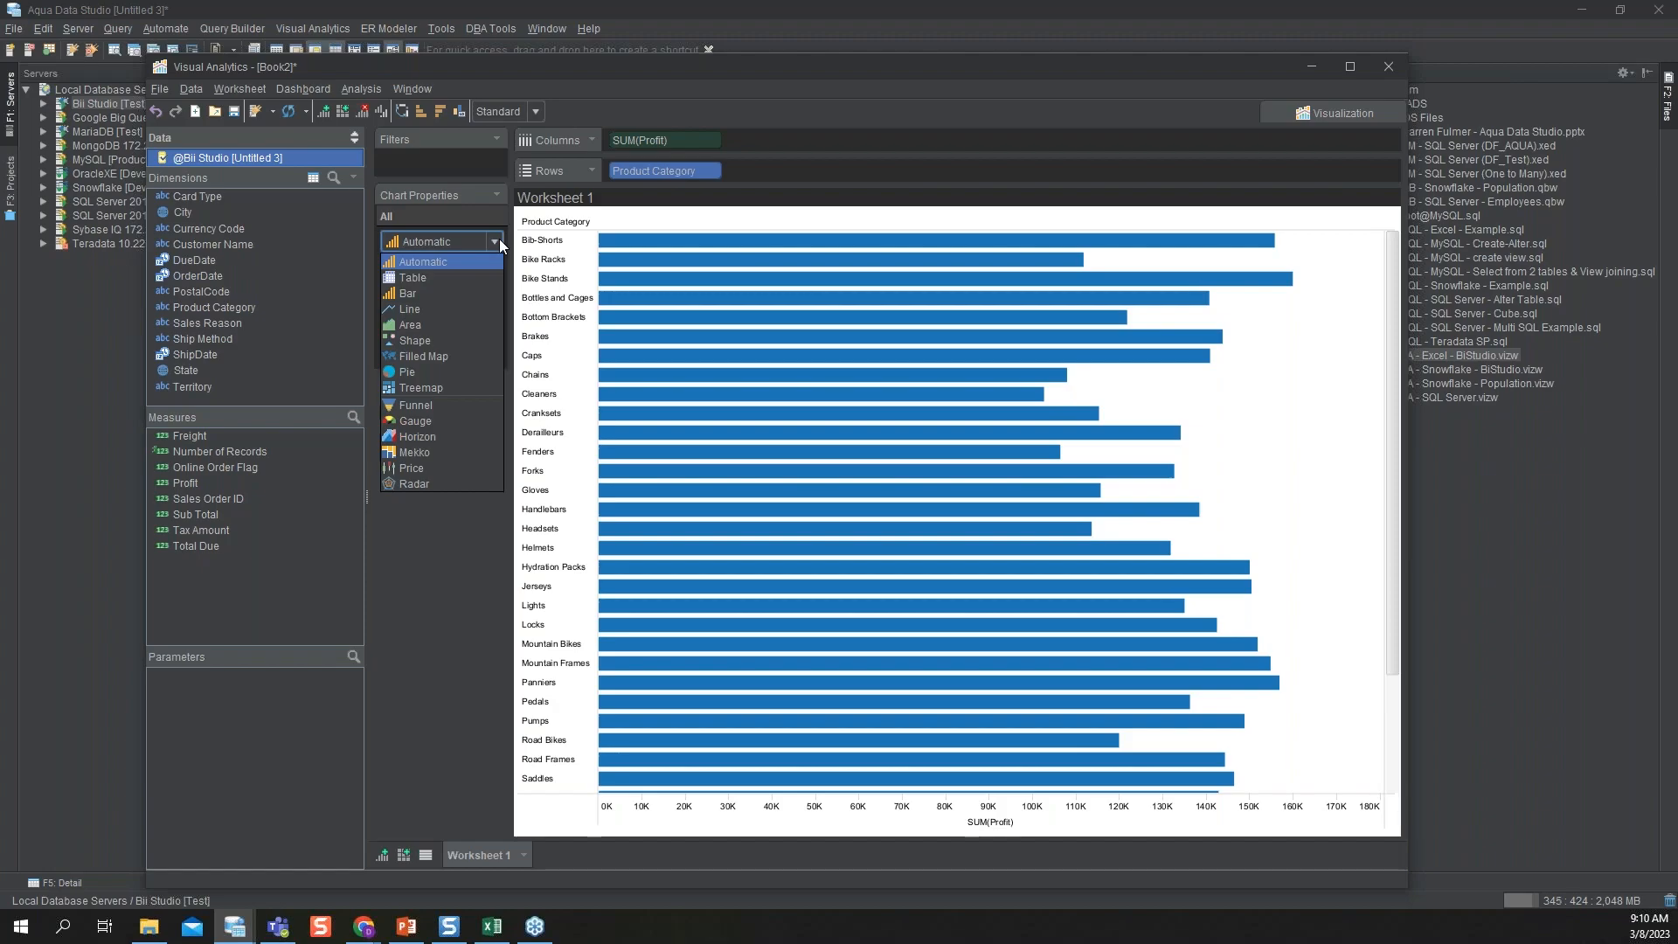
pyautogui.click(469, 308)
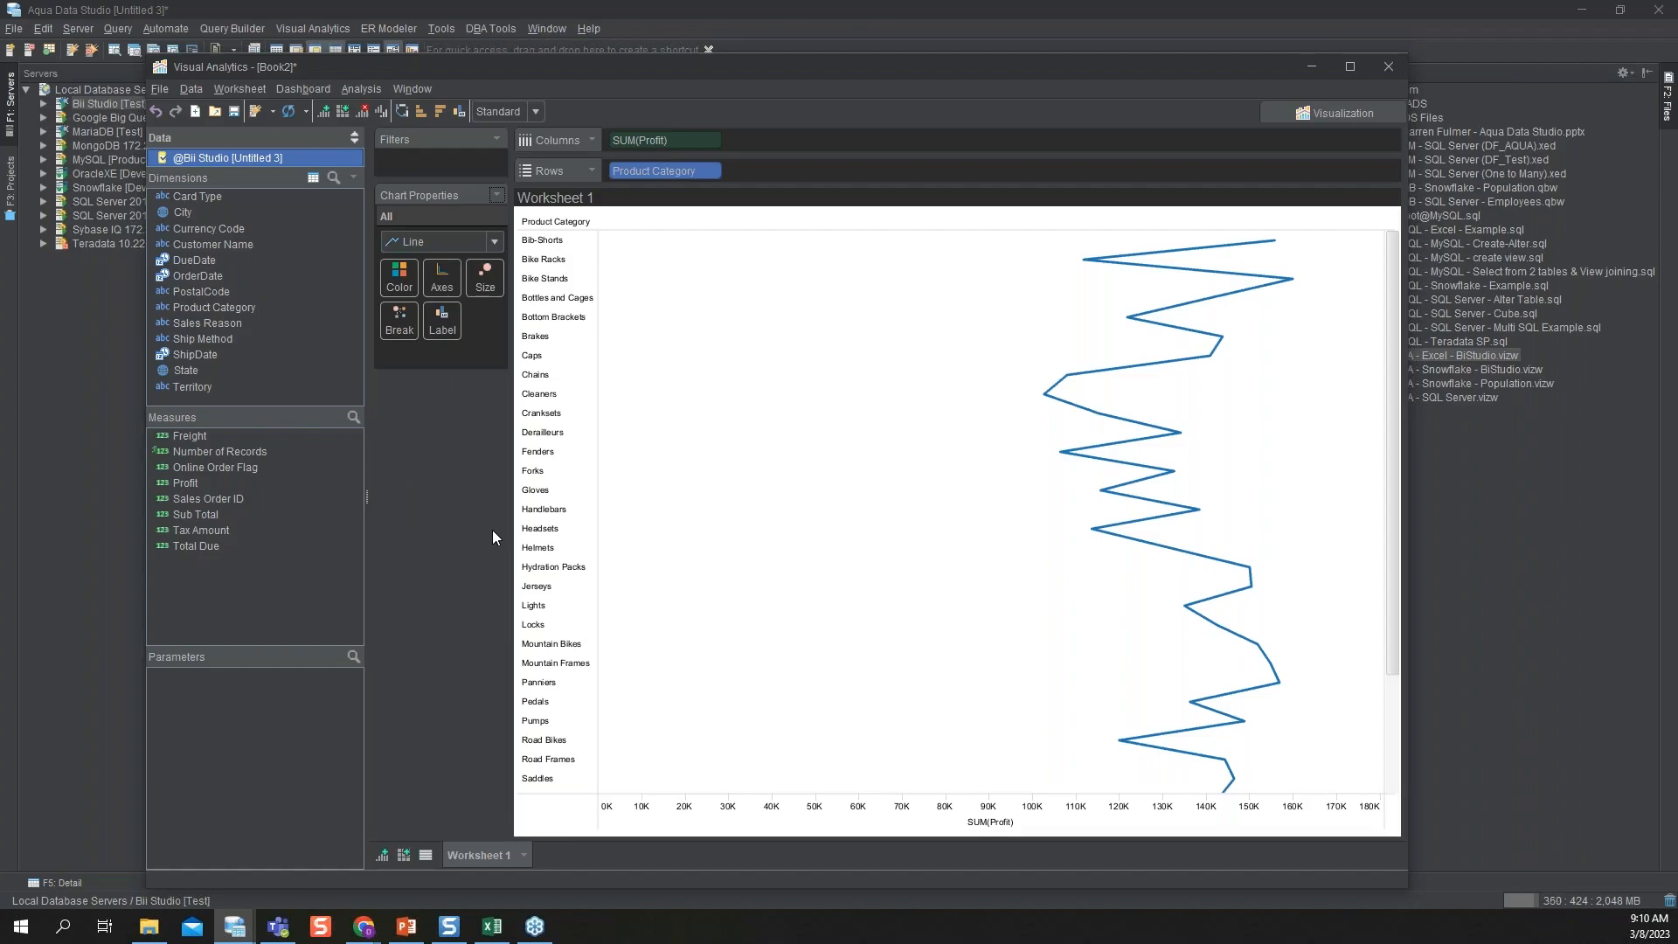
pyautogui.click(493, 242)
pyautogui.click(435, 327)
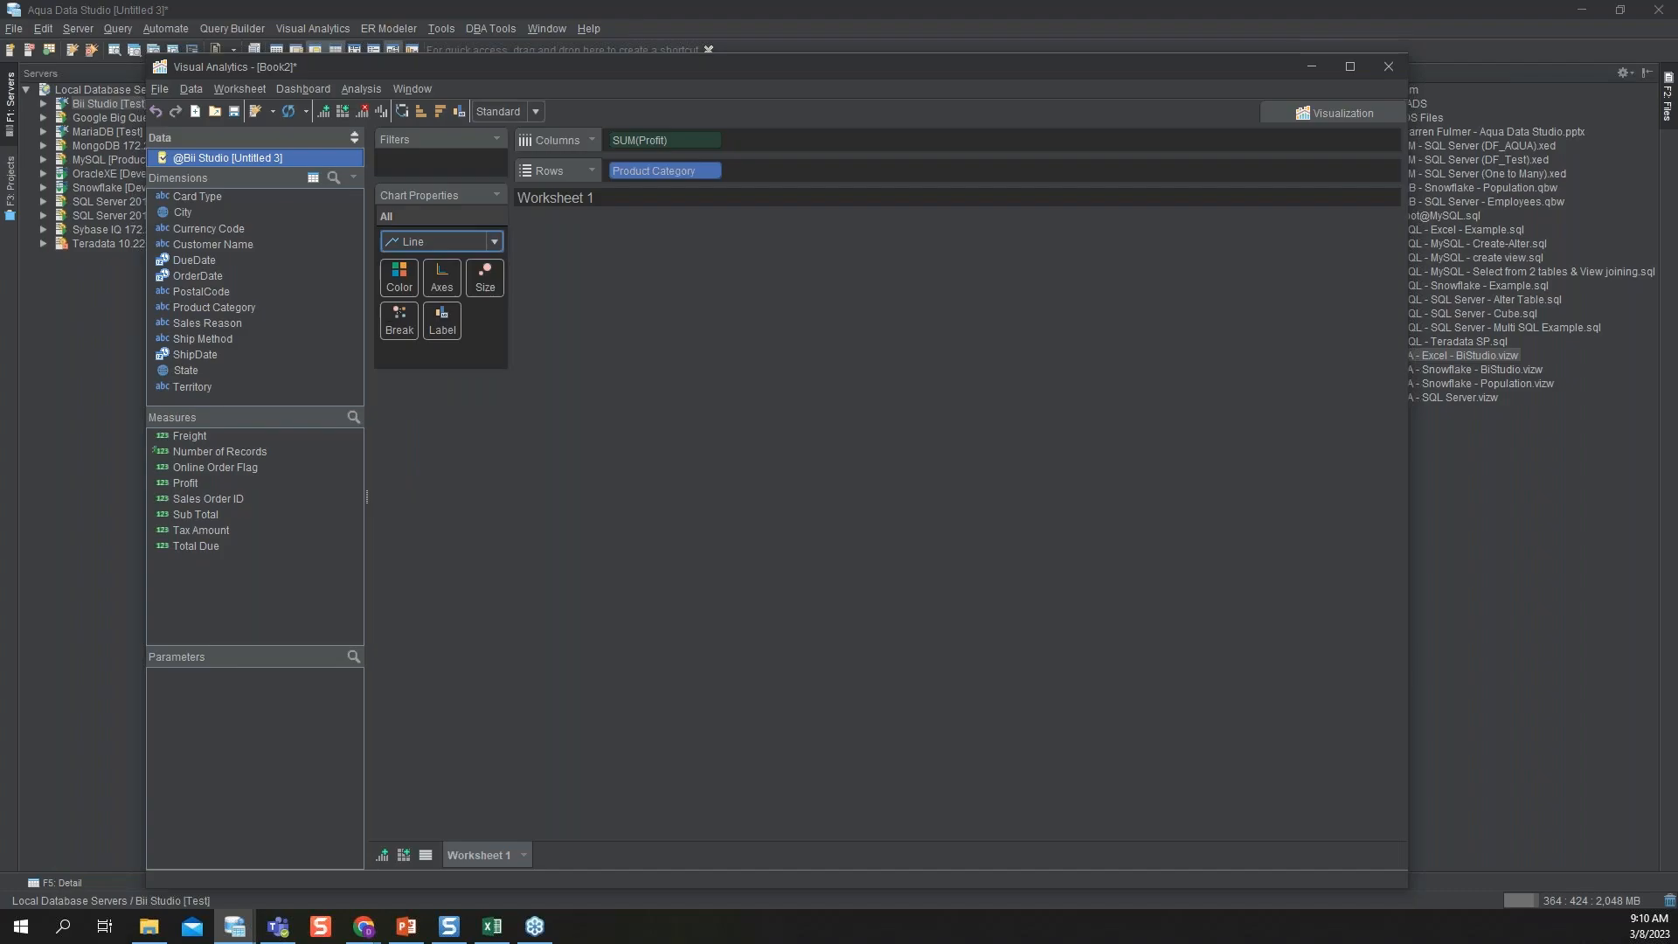
pyautogui.click(495, 243)
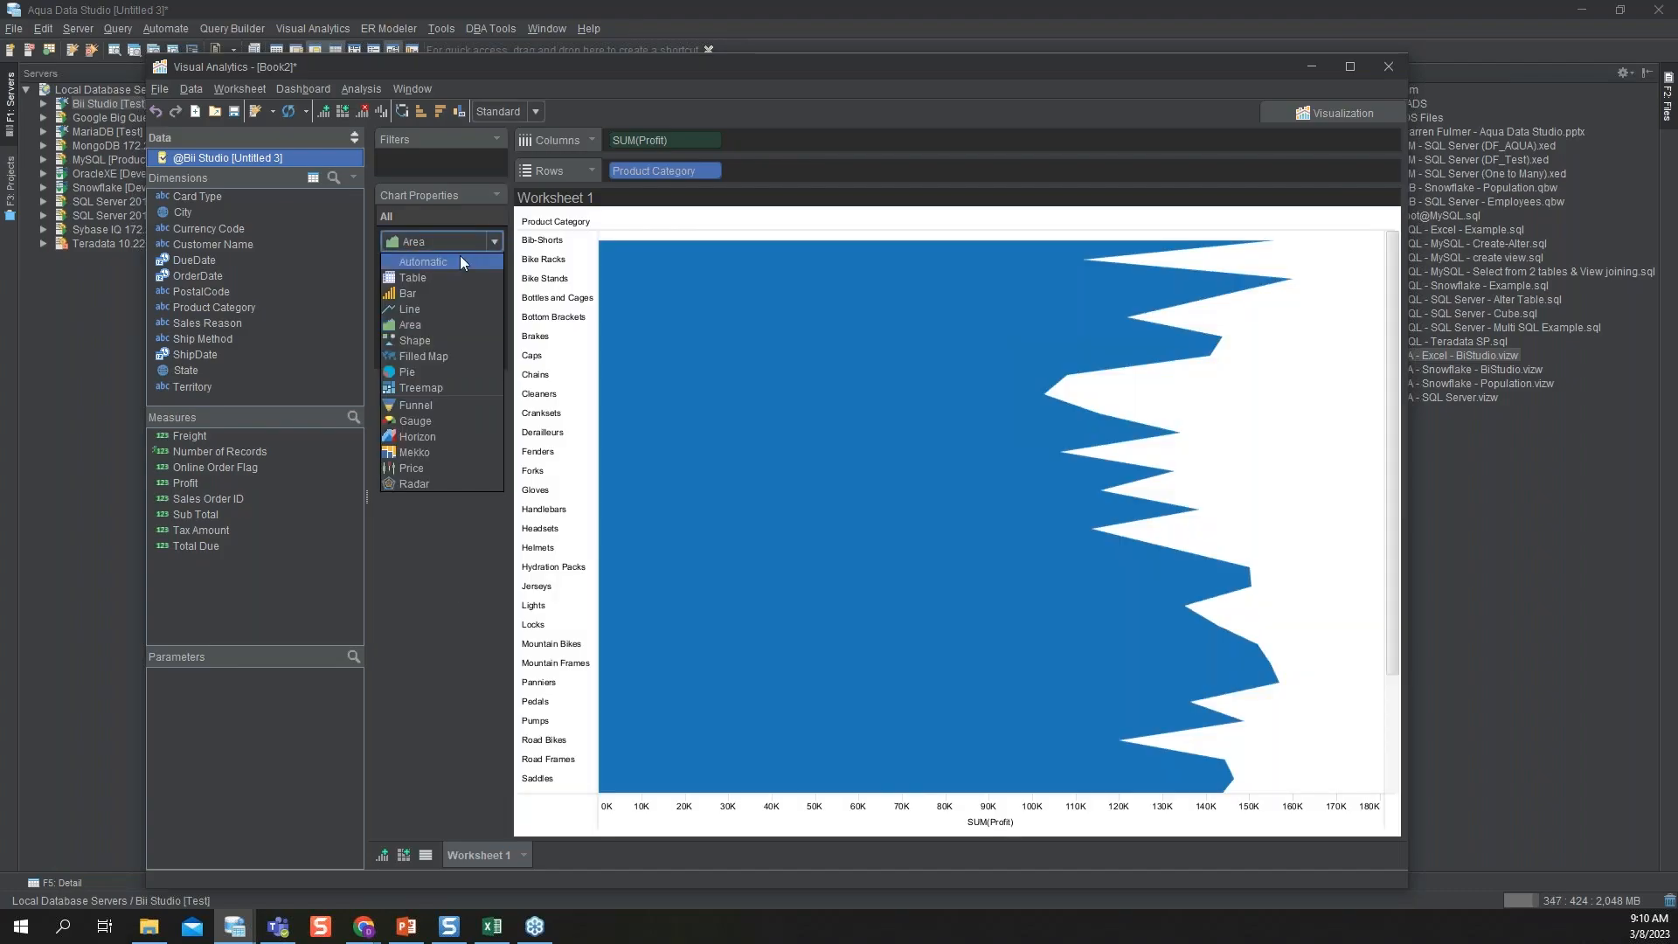
pyautogui.click(460, 255)
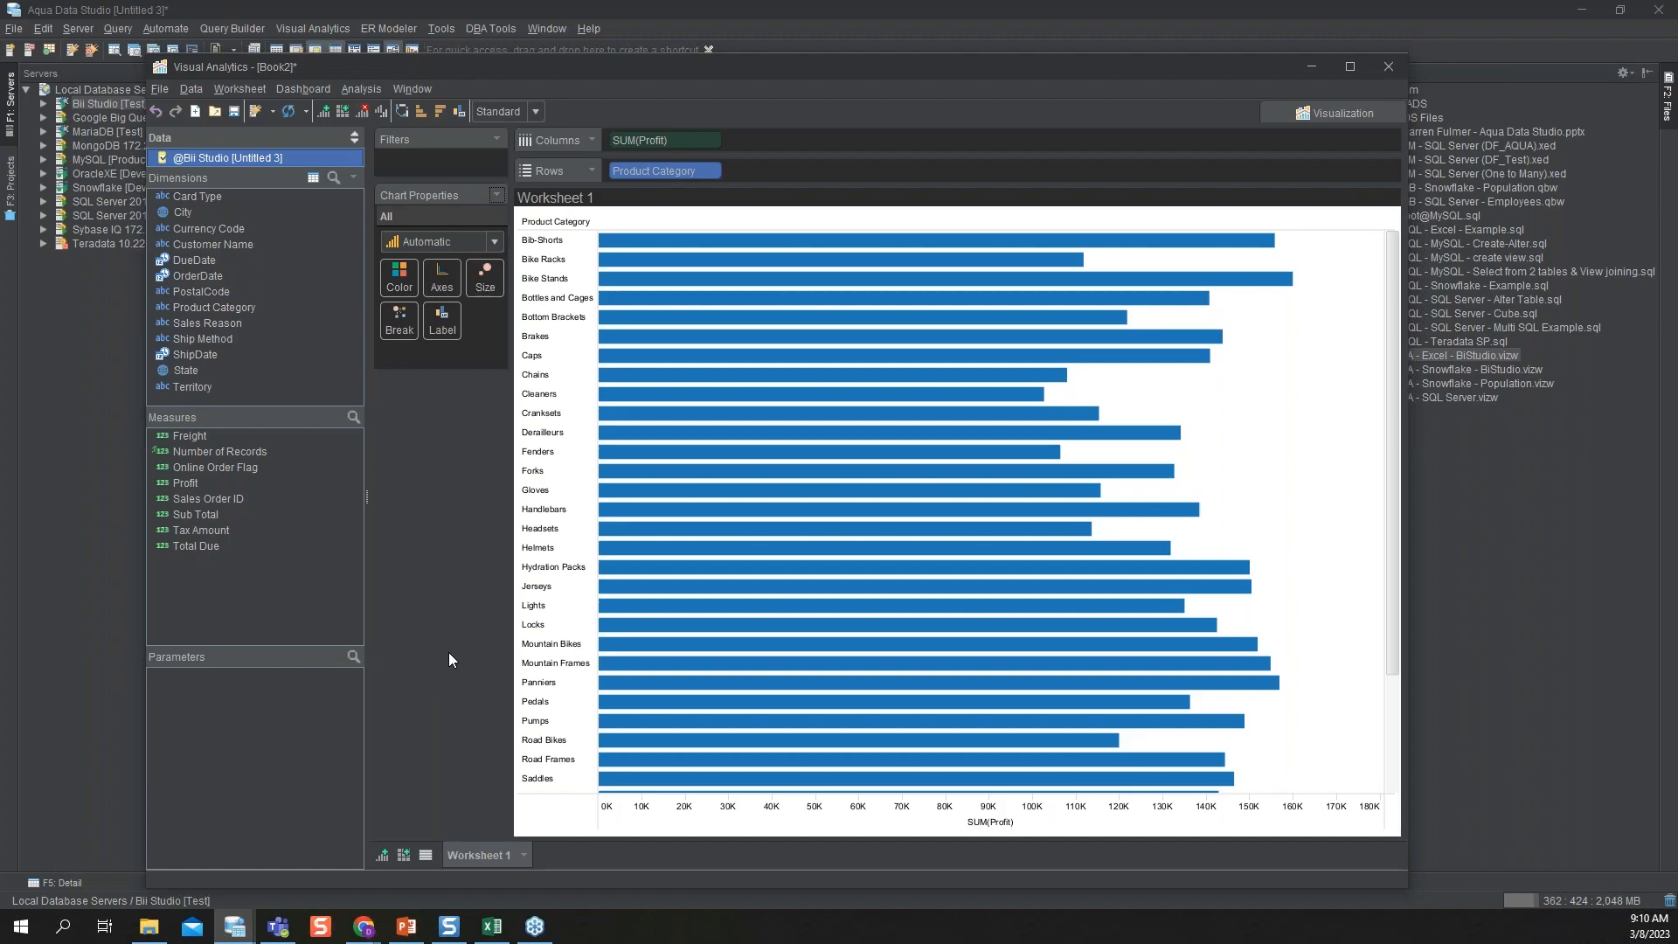
# Step: Add a second worksheet to the workbook and assign the Profit measure to its Color property
pyautogui.moveTo(1162, 642)
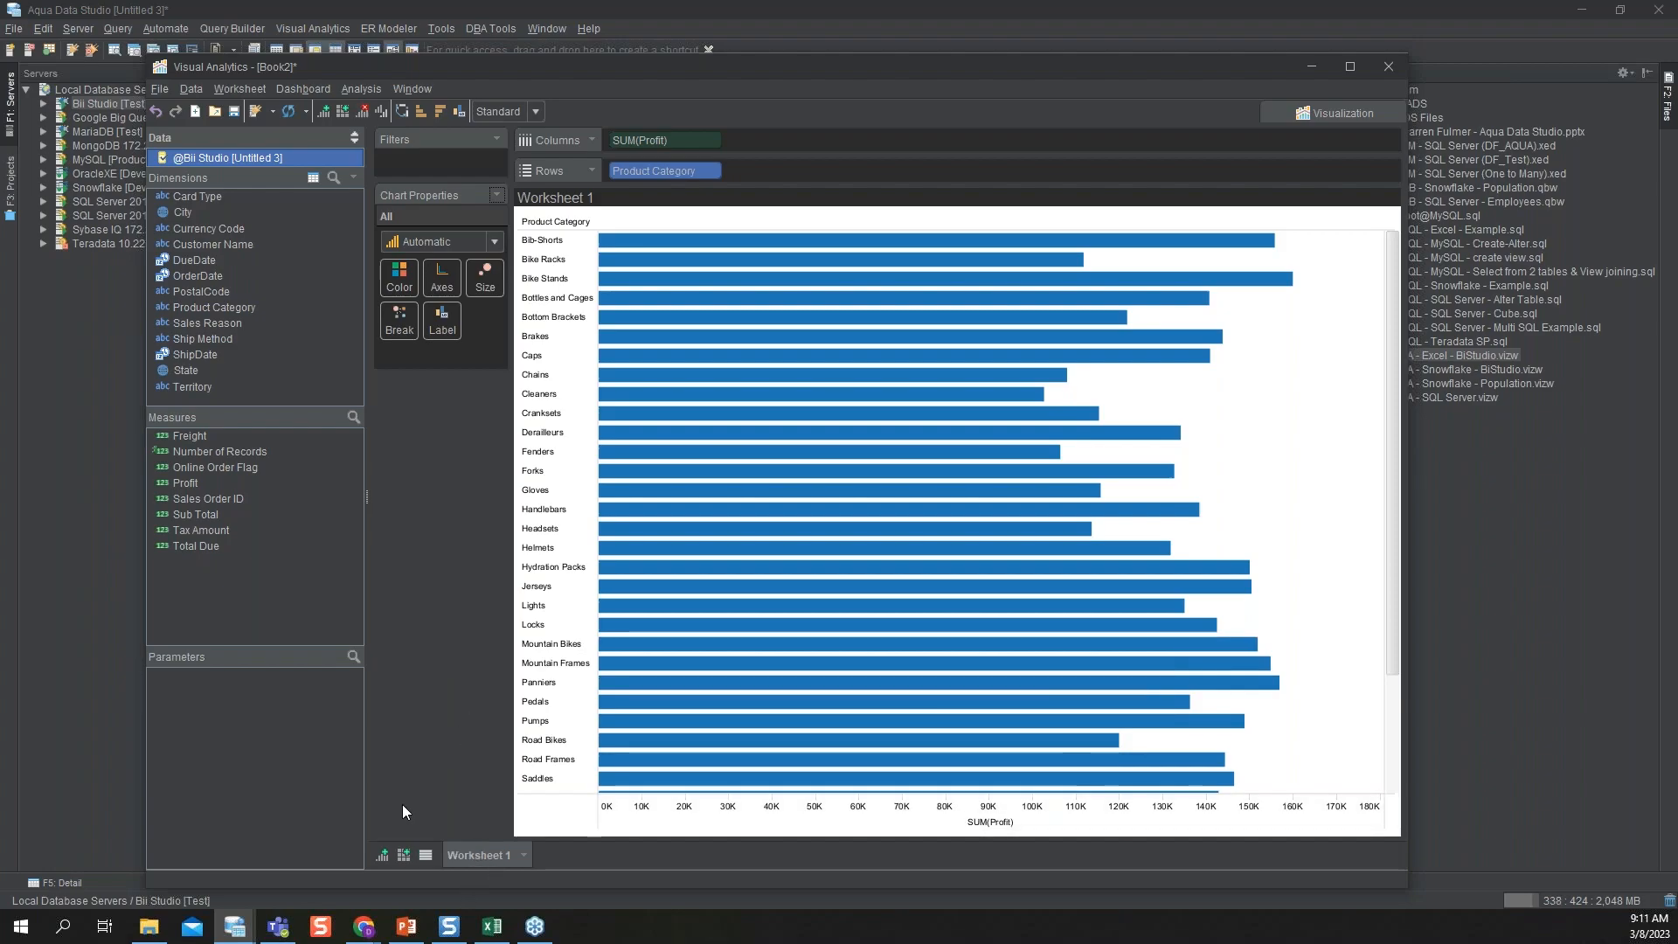
pyautogui.click(382, 854)
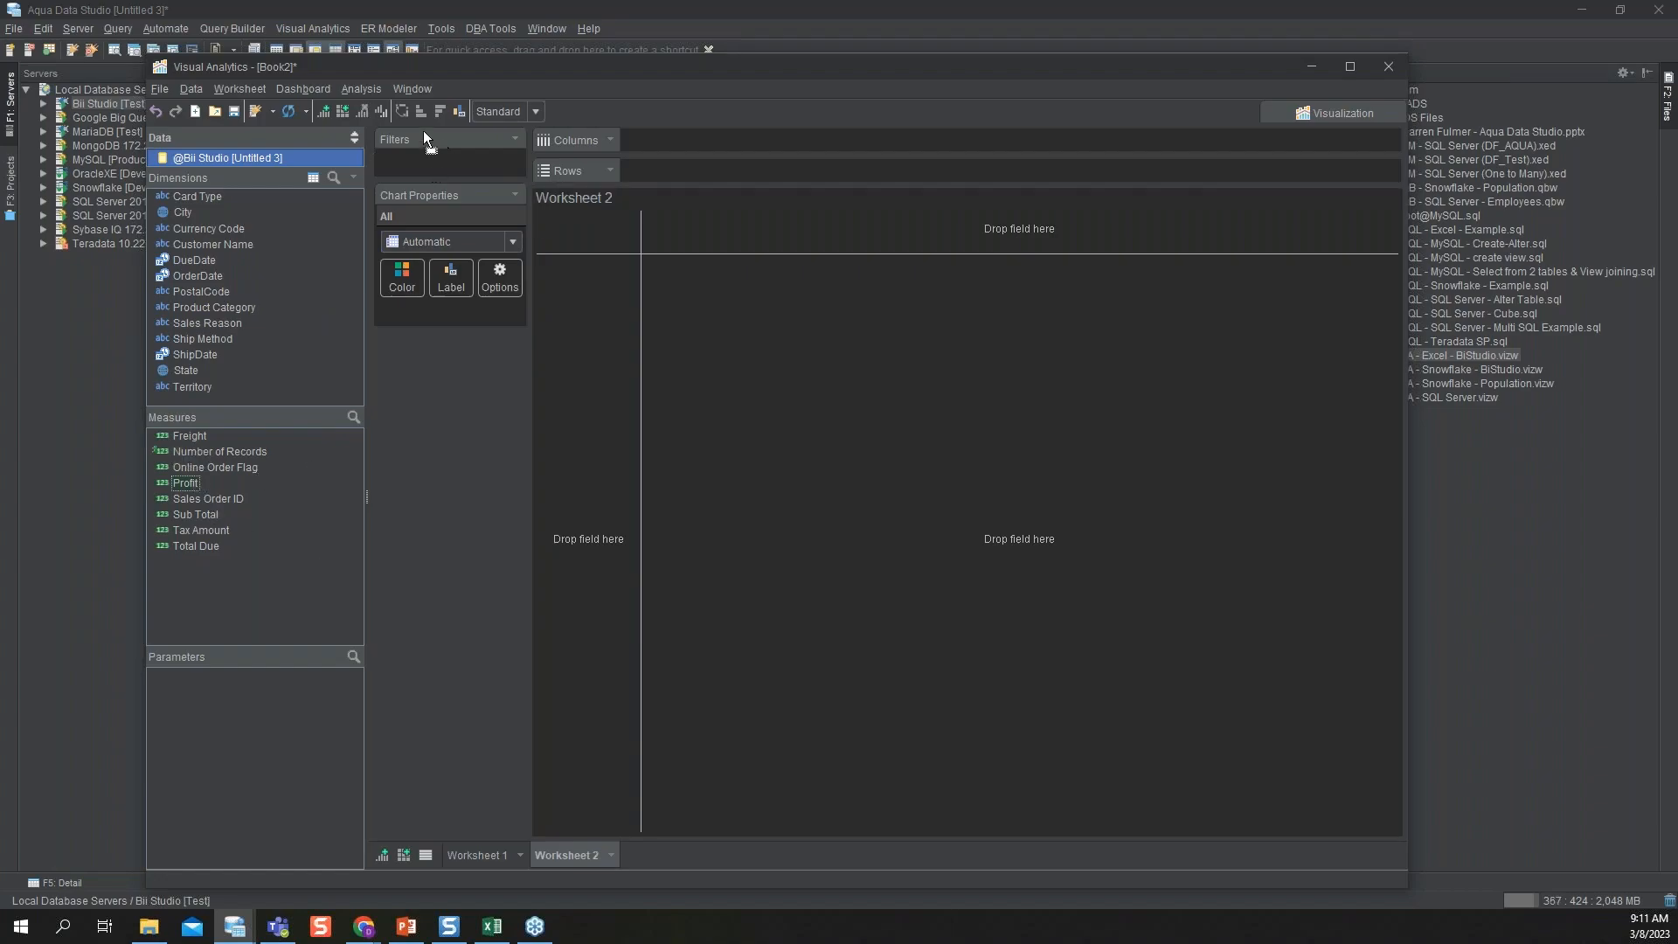
pyautogui.click(478, 856)
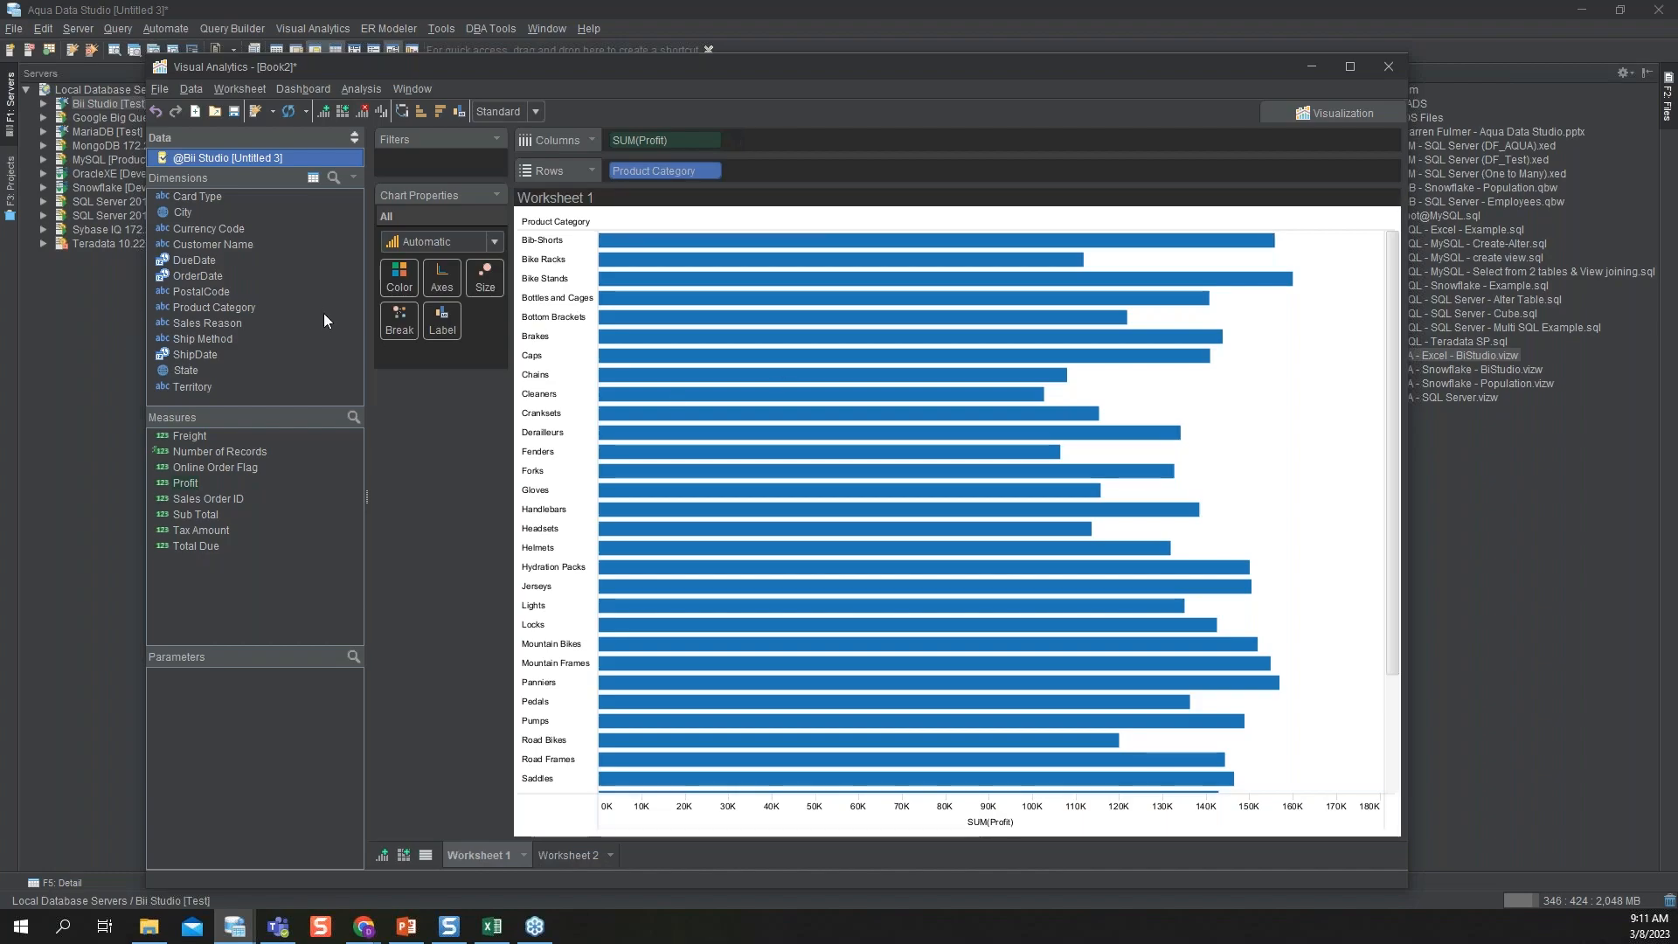
pyautogui.click(559, 858)
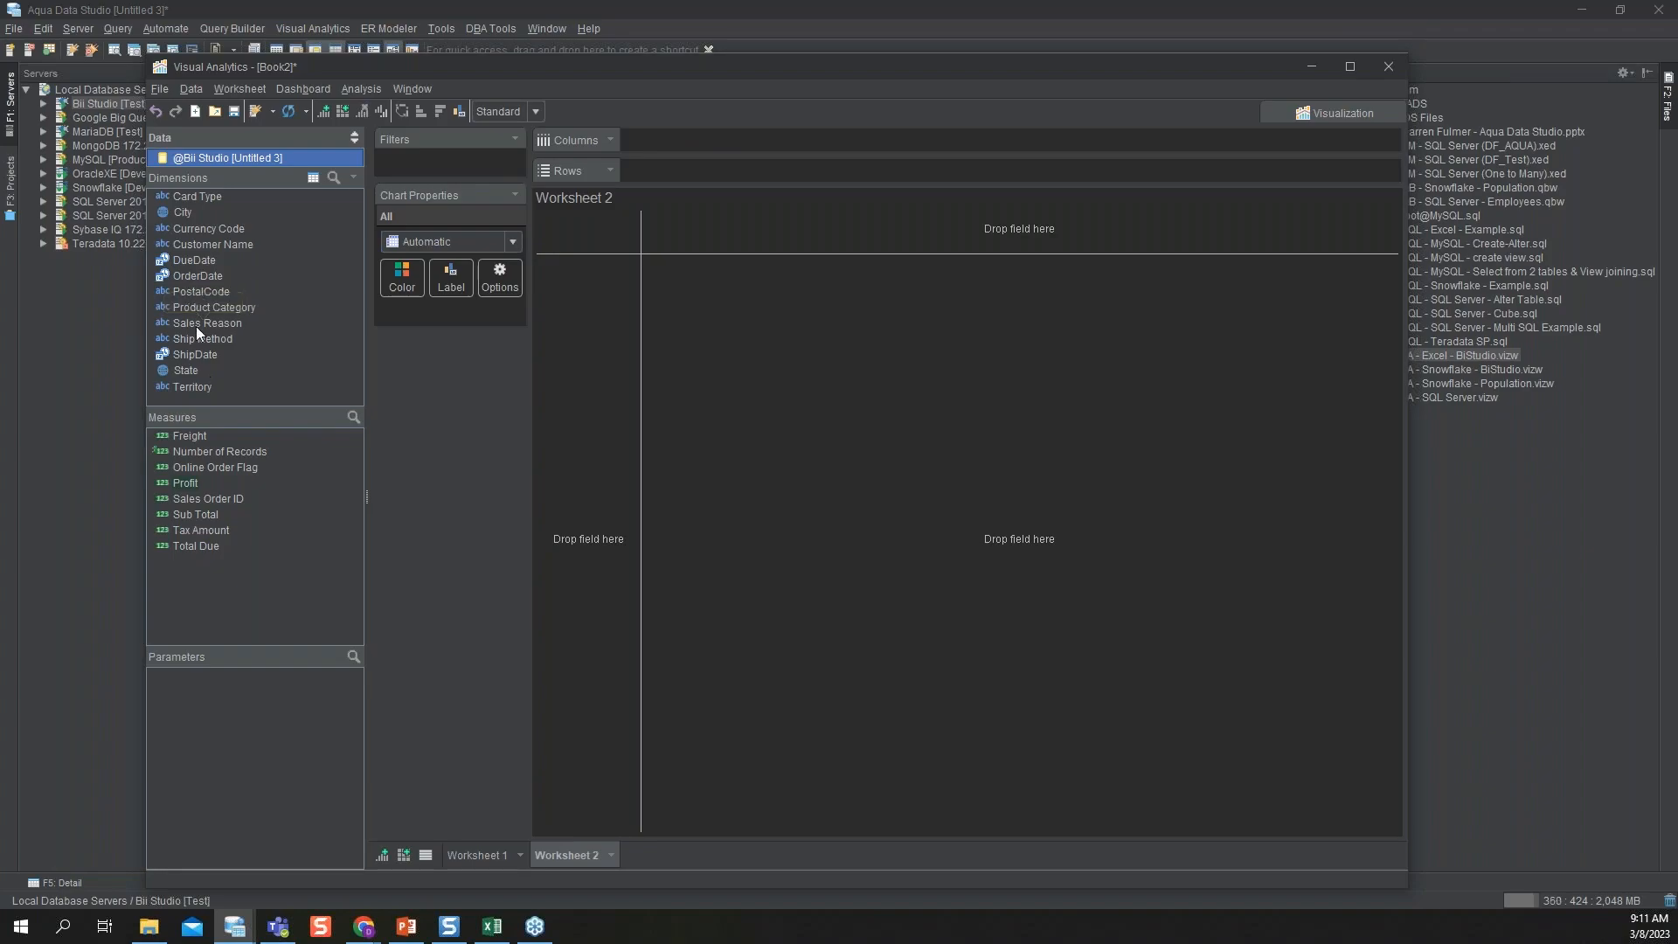
pyautogui.moveTo(195, 479); pyautogui.dragTo(400, 277)
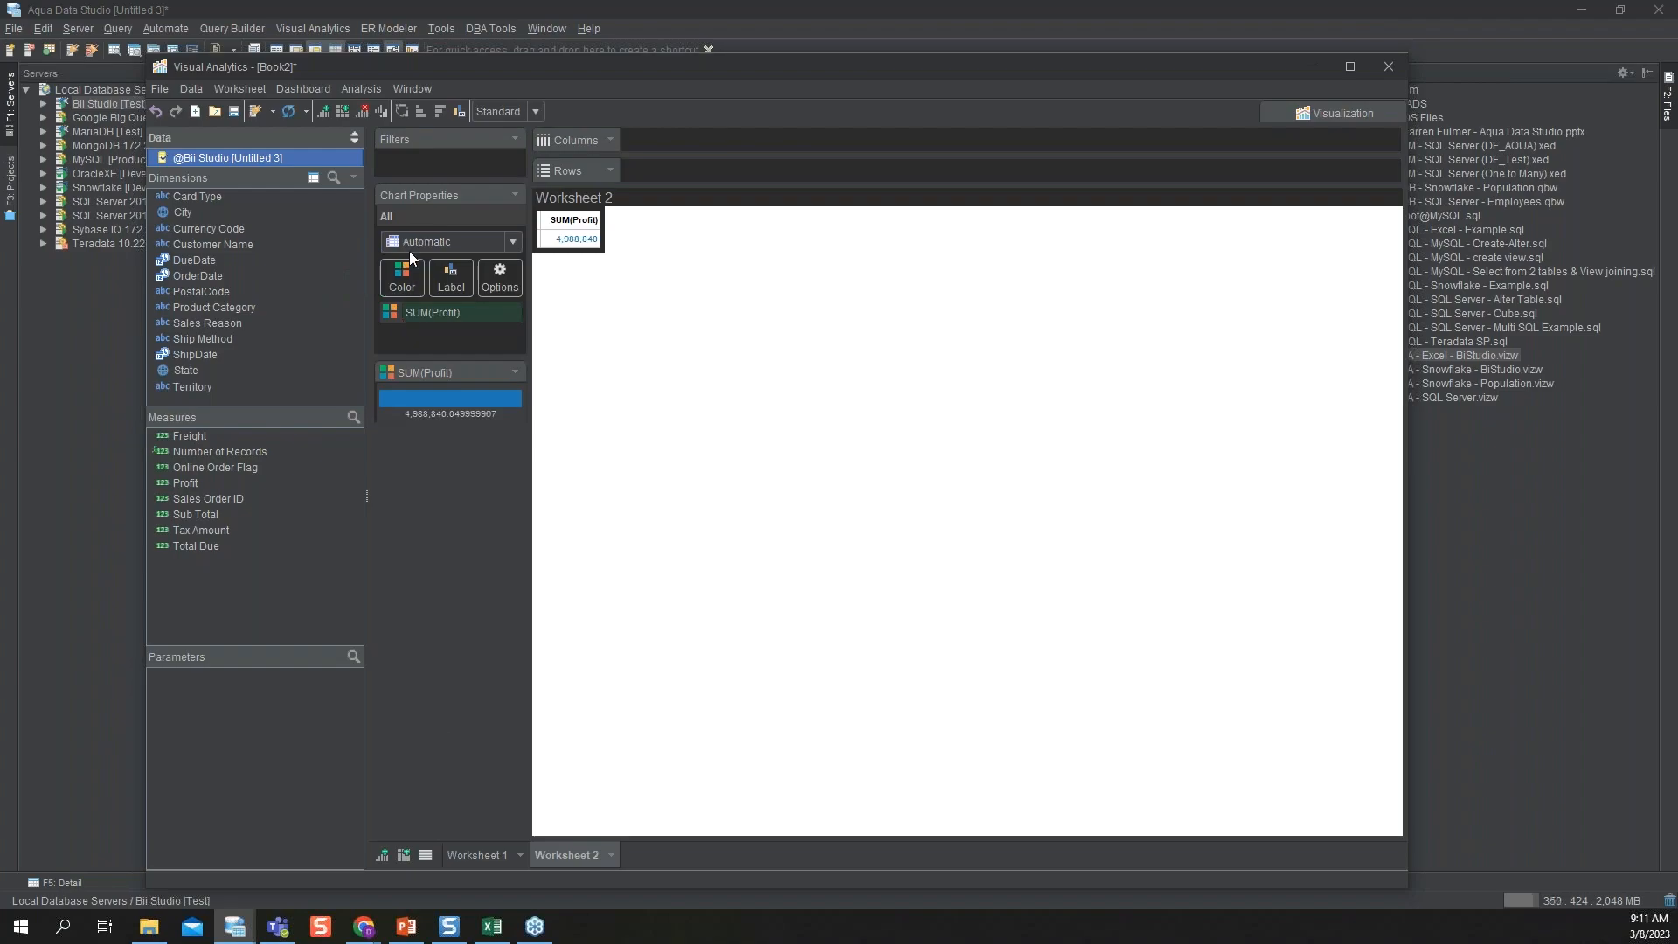
pyautogui.click(514, 238)
pyautogui.click(514, 237)
# Step: Bring up the VA - Excel - BiStudio workbook to view its pie chart of profit by territory, and return to Book2
pyautogui.moveTo(359, 928)
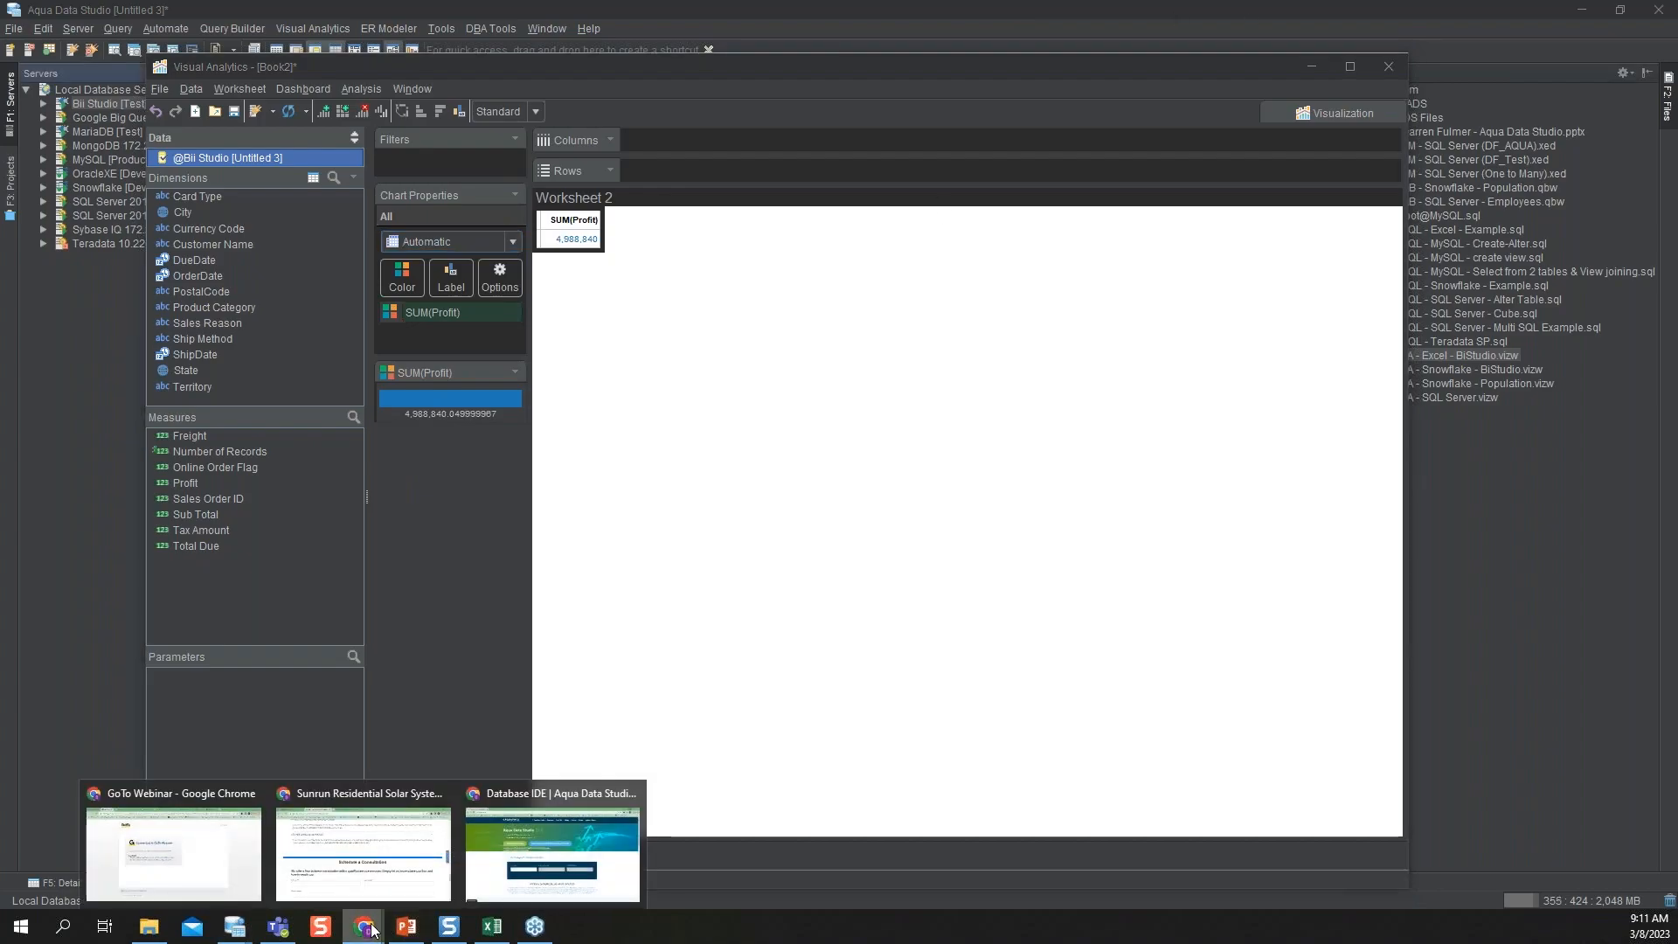
pyautogui.moveTo(235, 926)
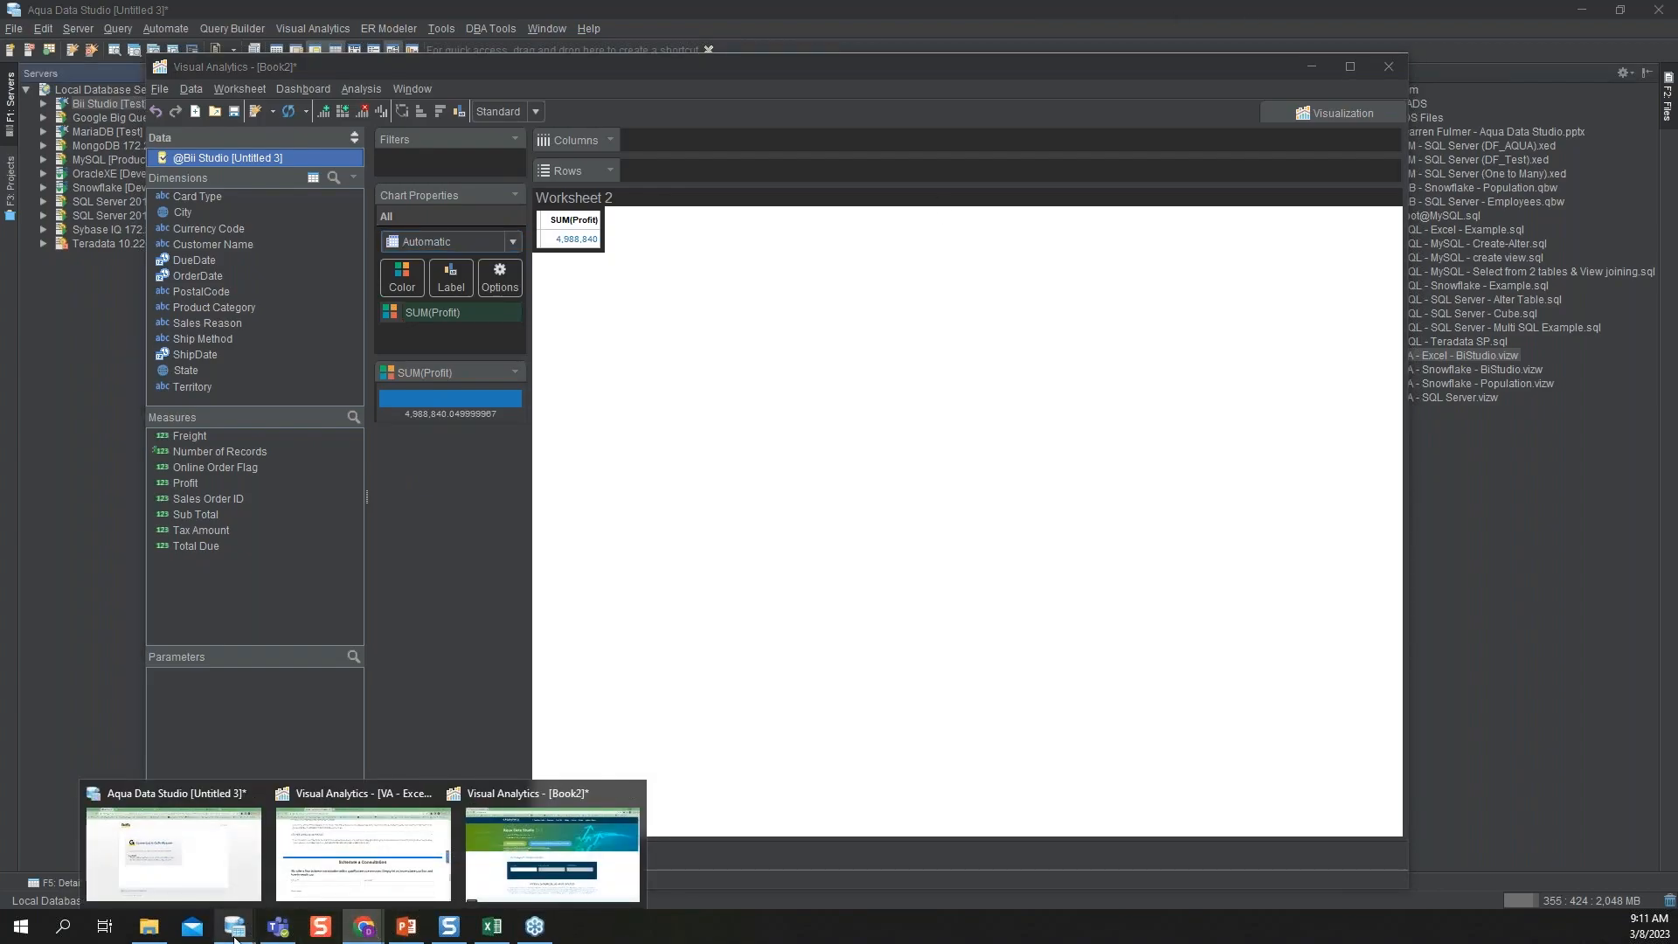
pyautogui.click(296, 799)
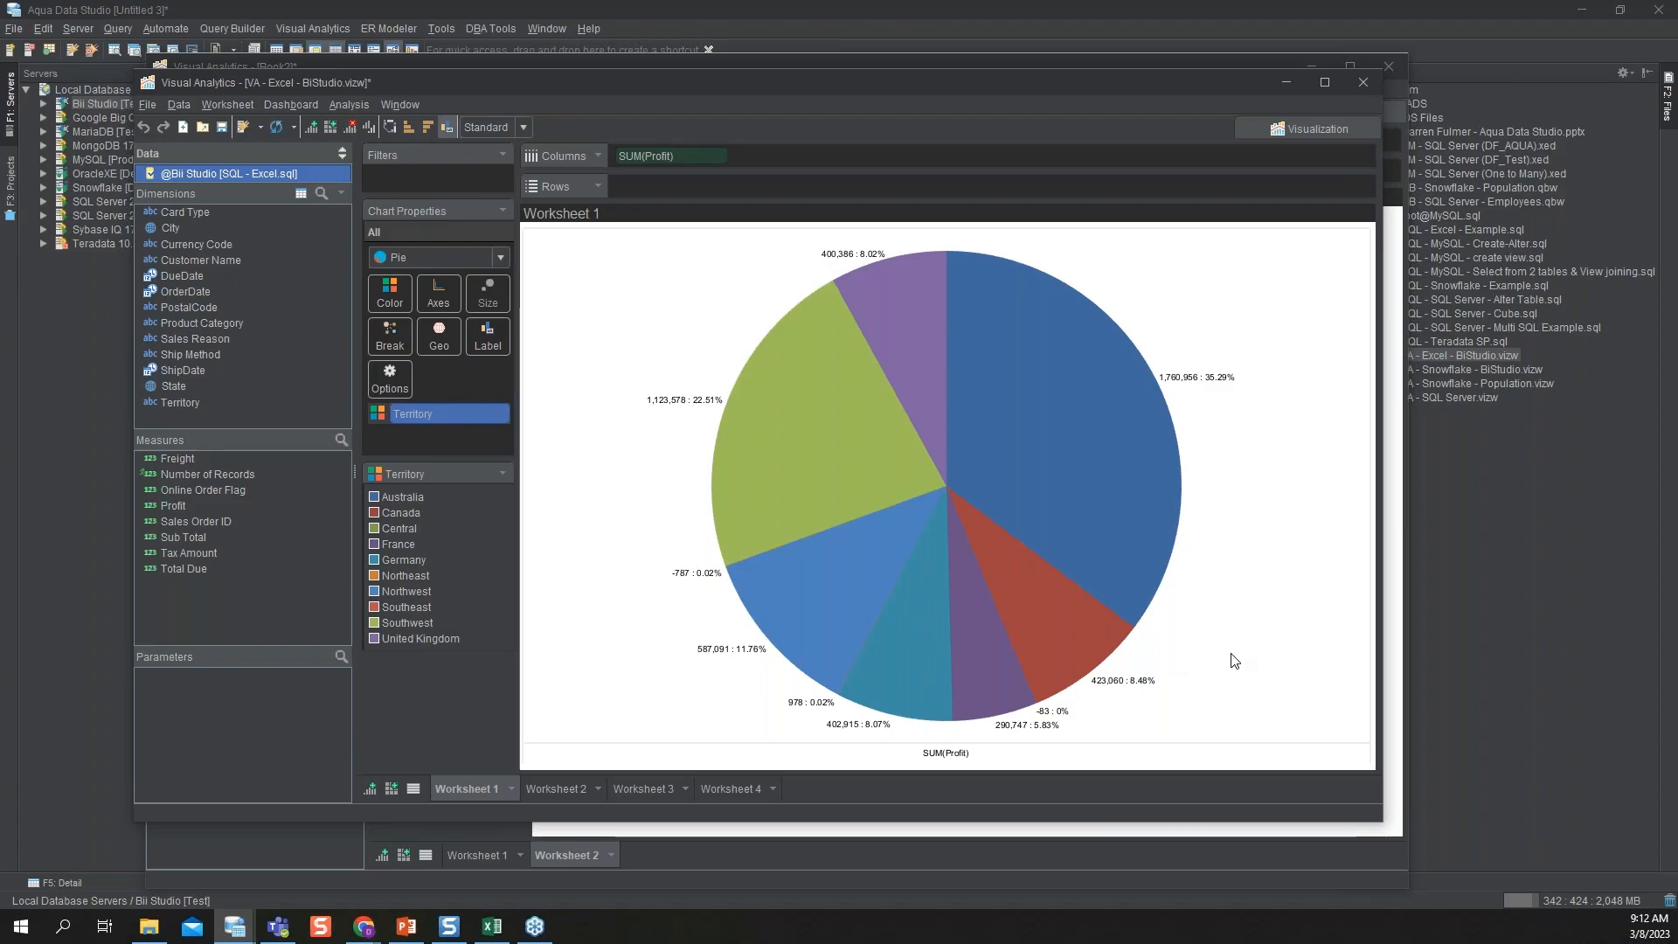
pyautogui.click(936, 833)
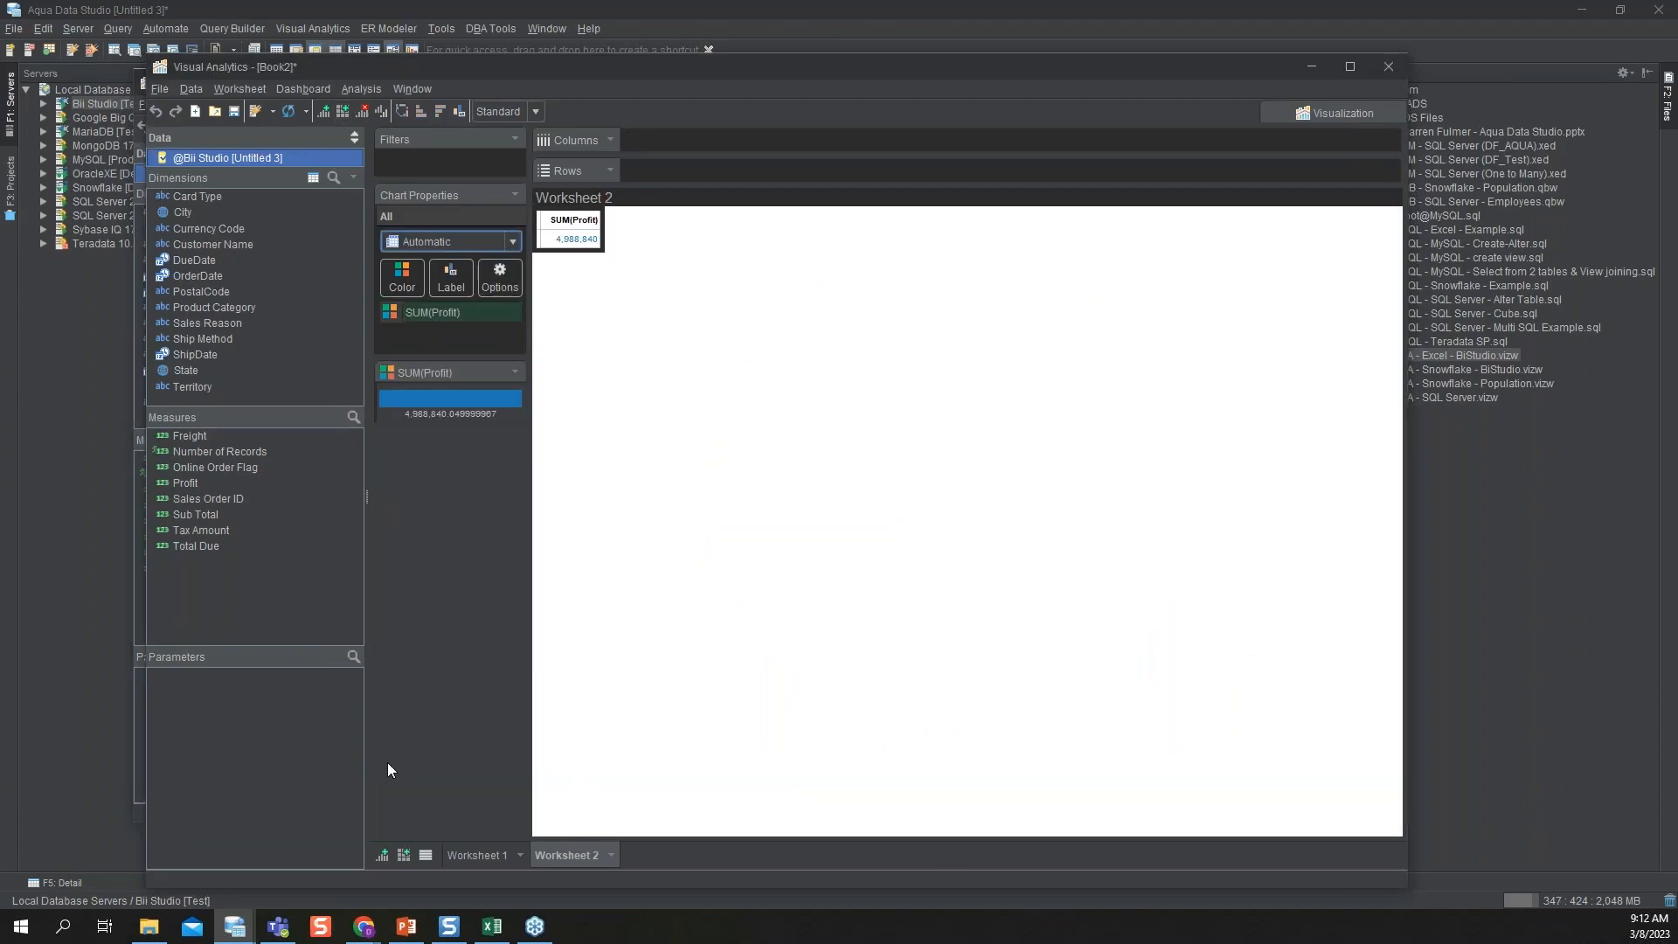
# Step: Recolor the profit bars on Worksheet 1 to green
pyautogui.click(479, 855)
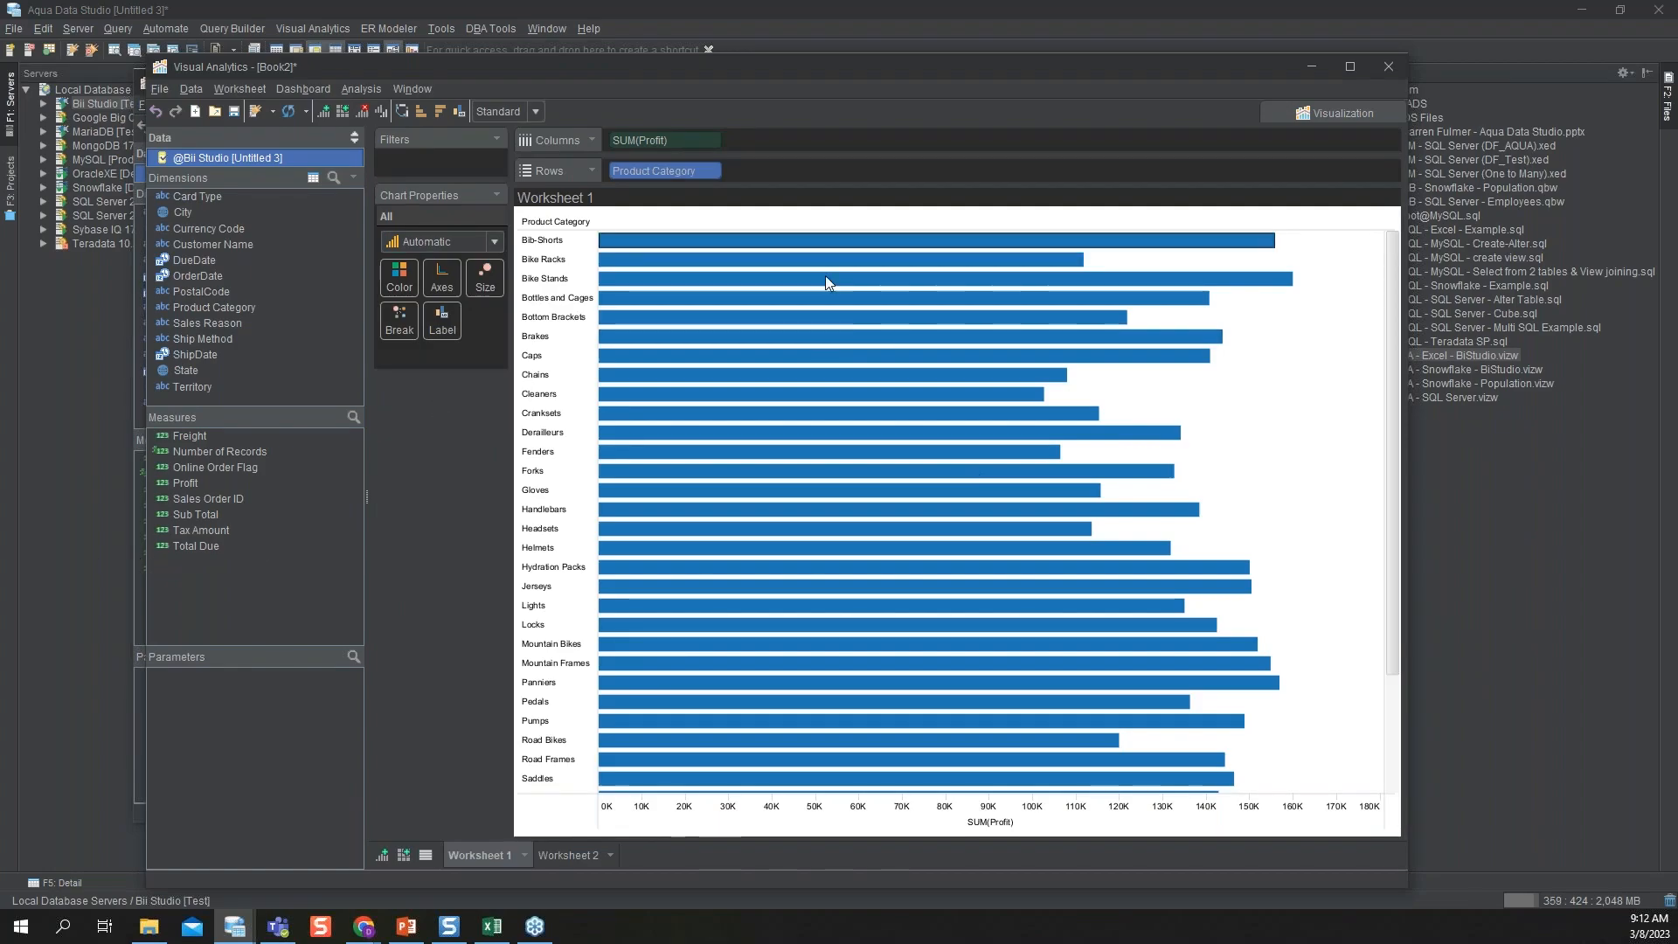
pyautogui.click(409, 287)
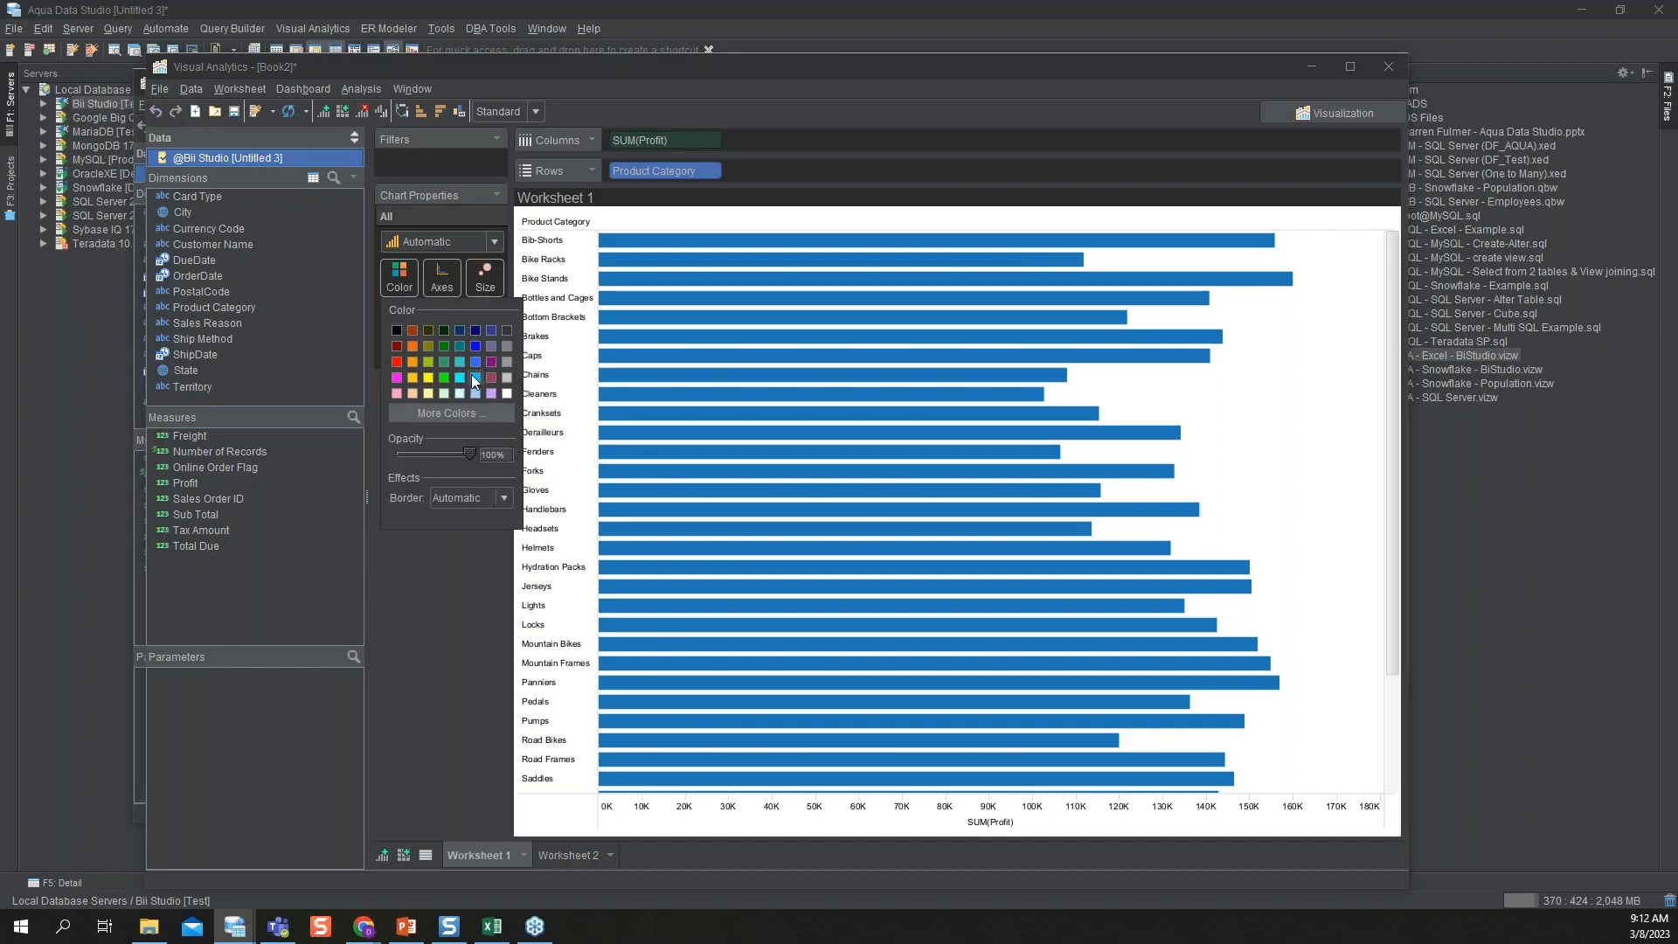
pyautogui.click(445, 363)
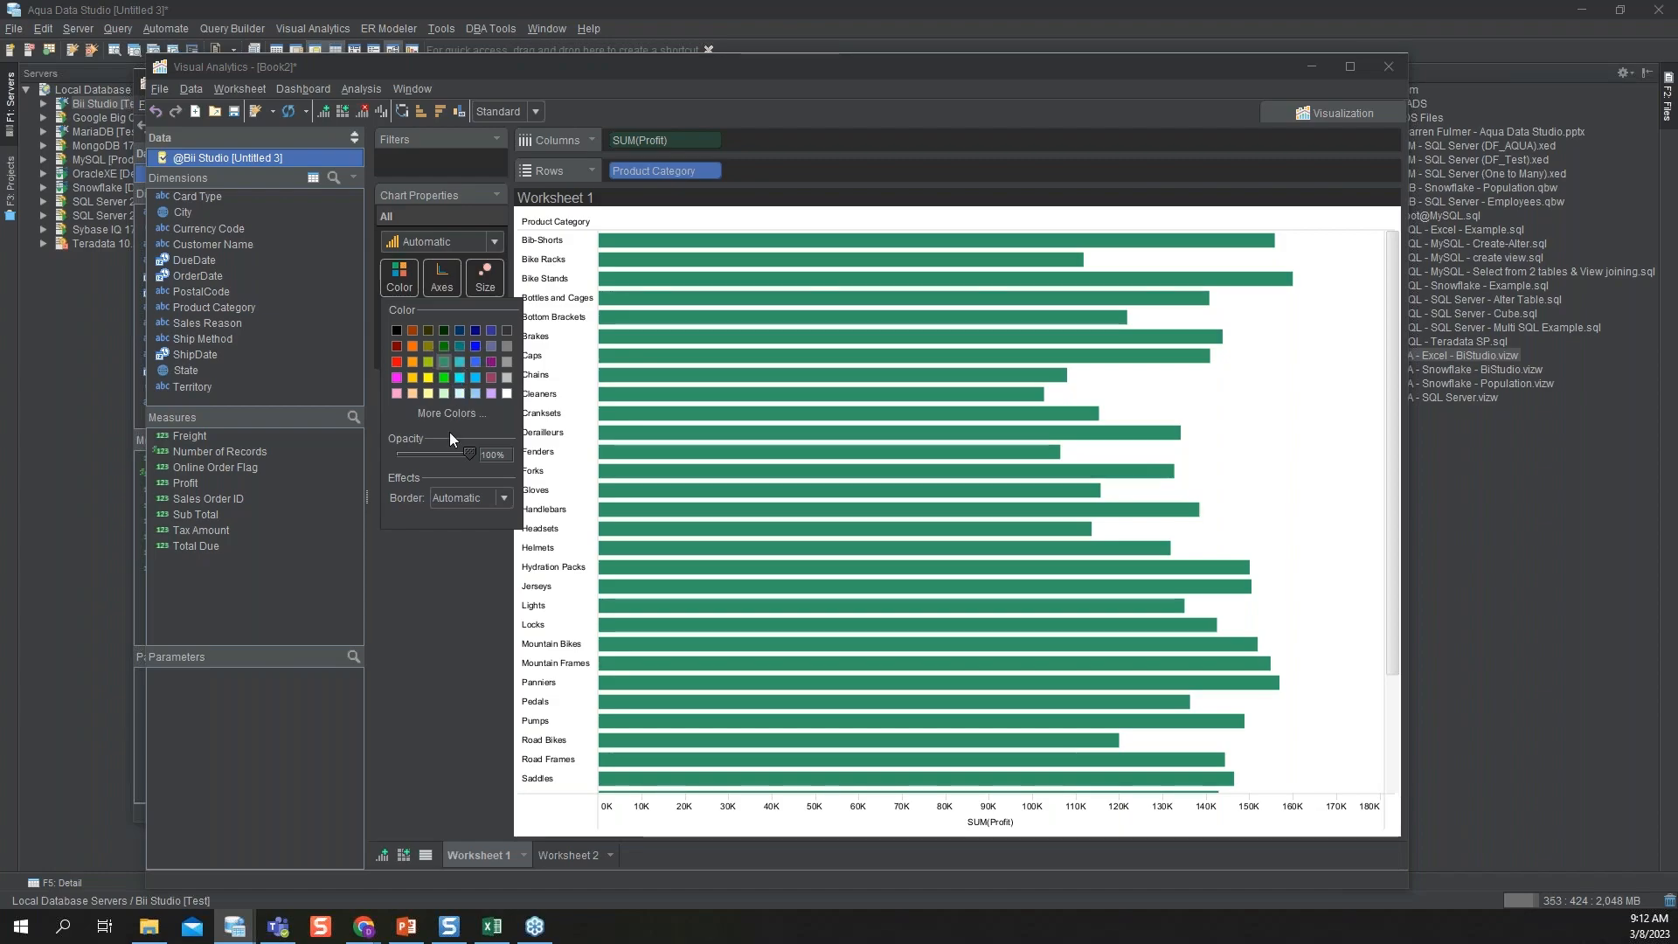
pyautogui.click(435, 574)
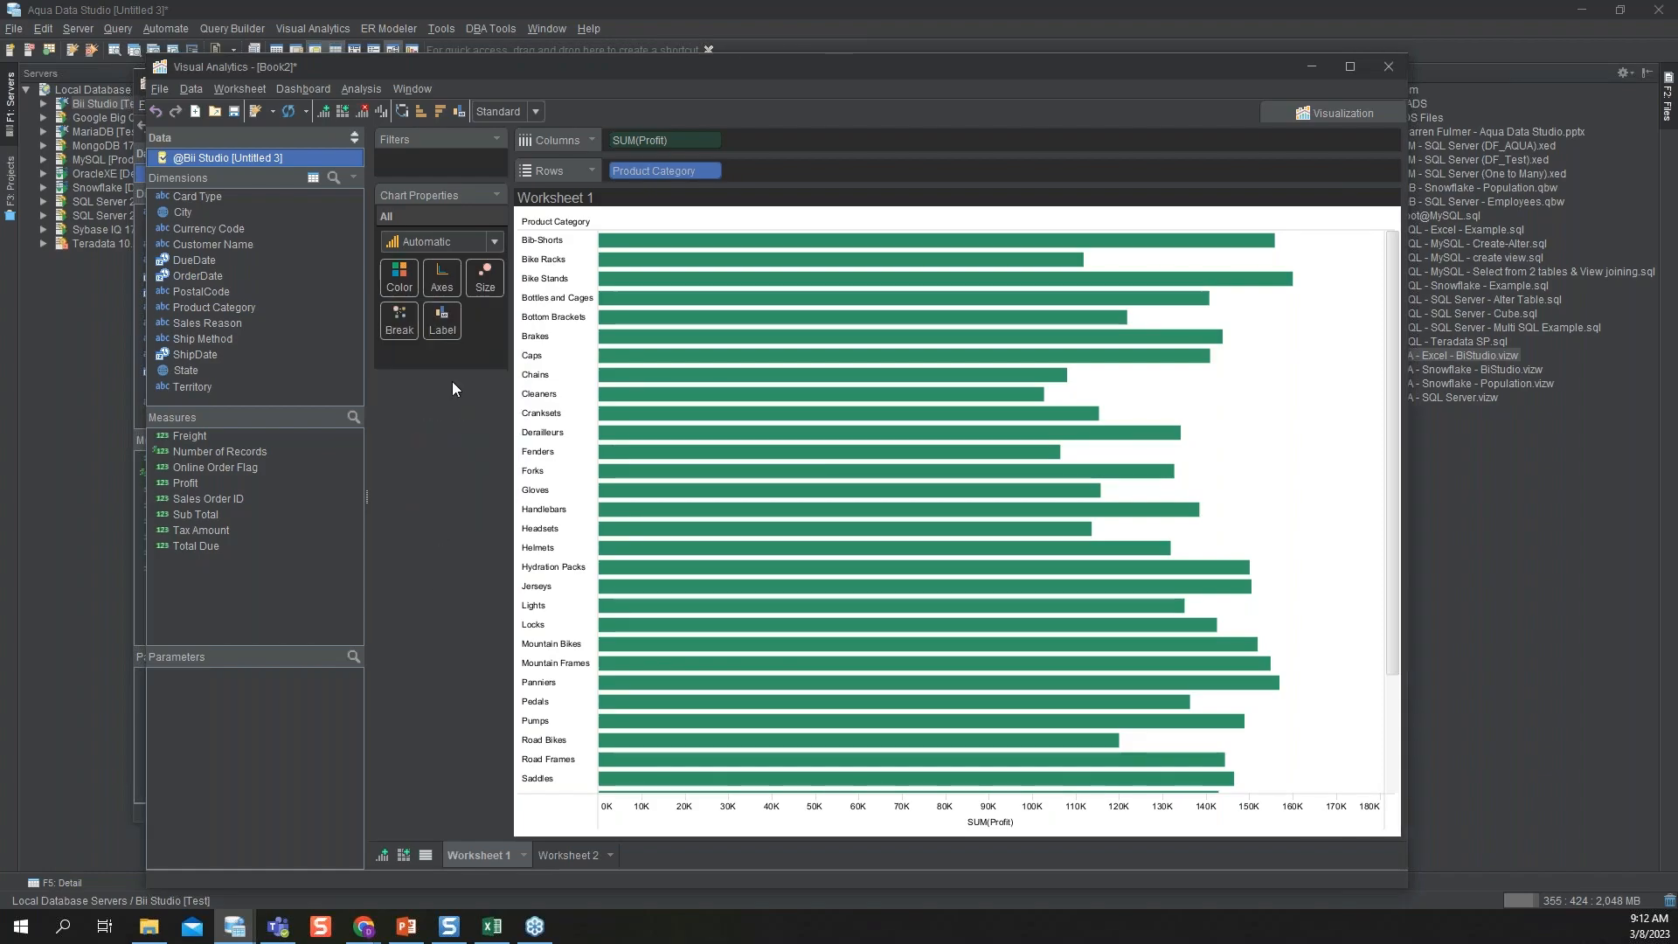
# Step: Show data labels on the bars of the Worksheet 1 chart
pyautogui.moveTo(527, 332)
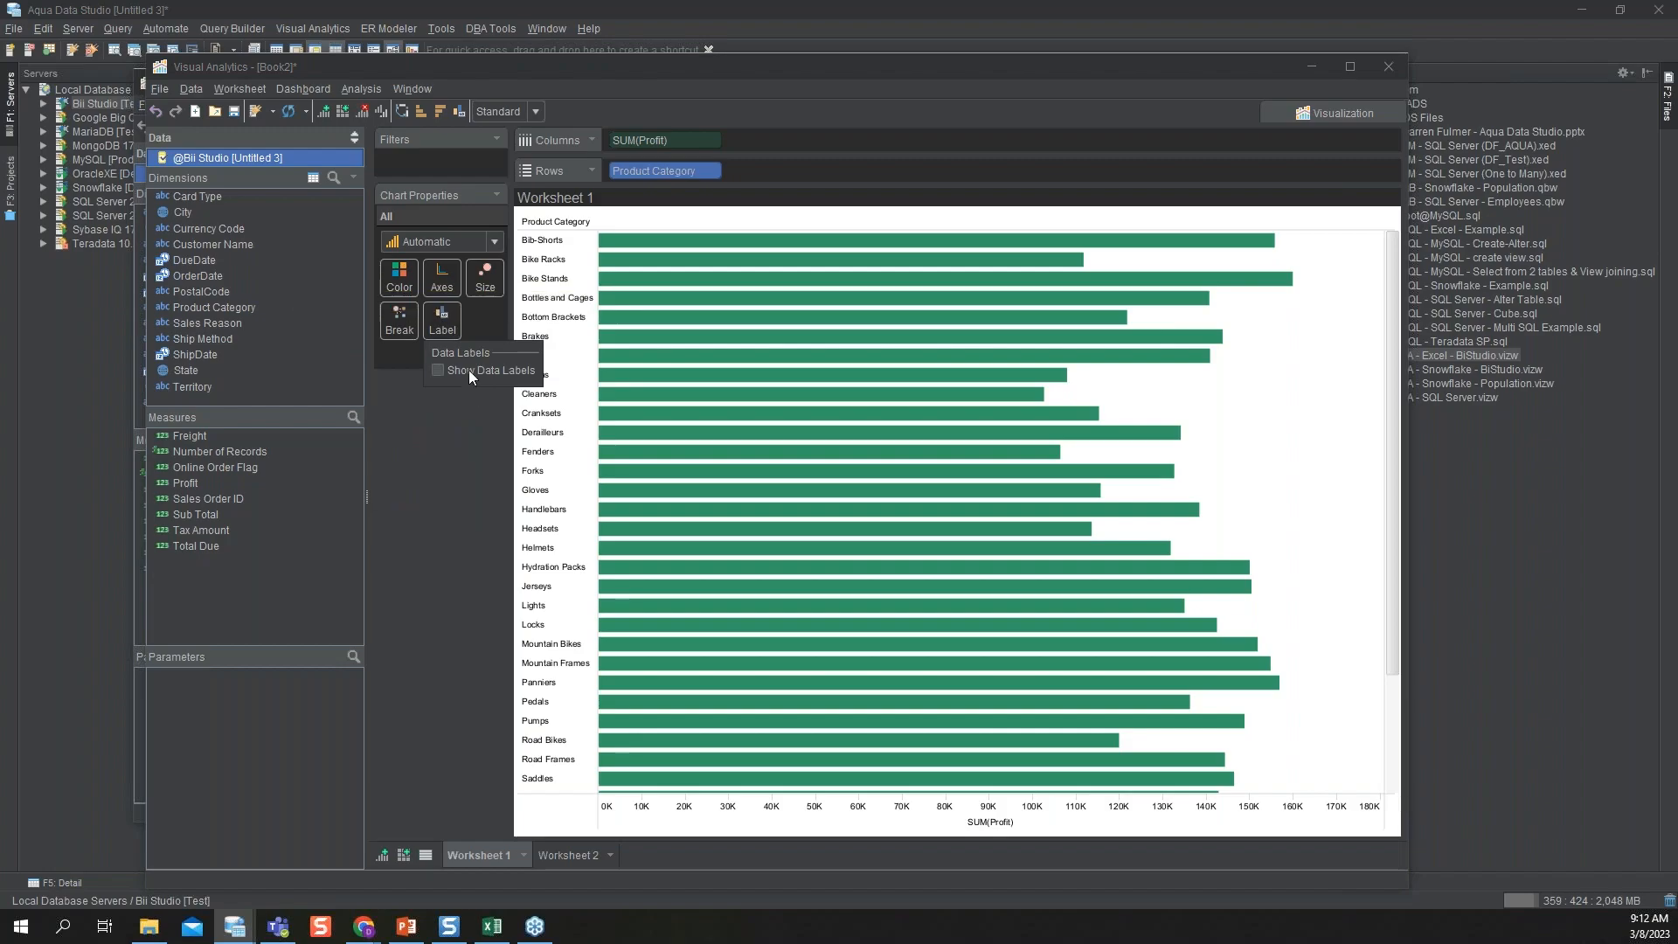
pyautogui.click(468, 370)
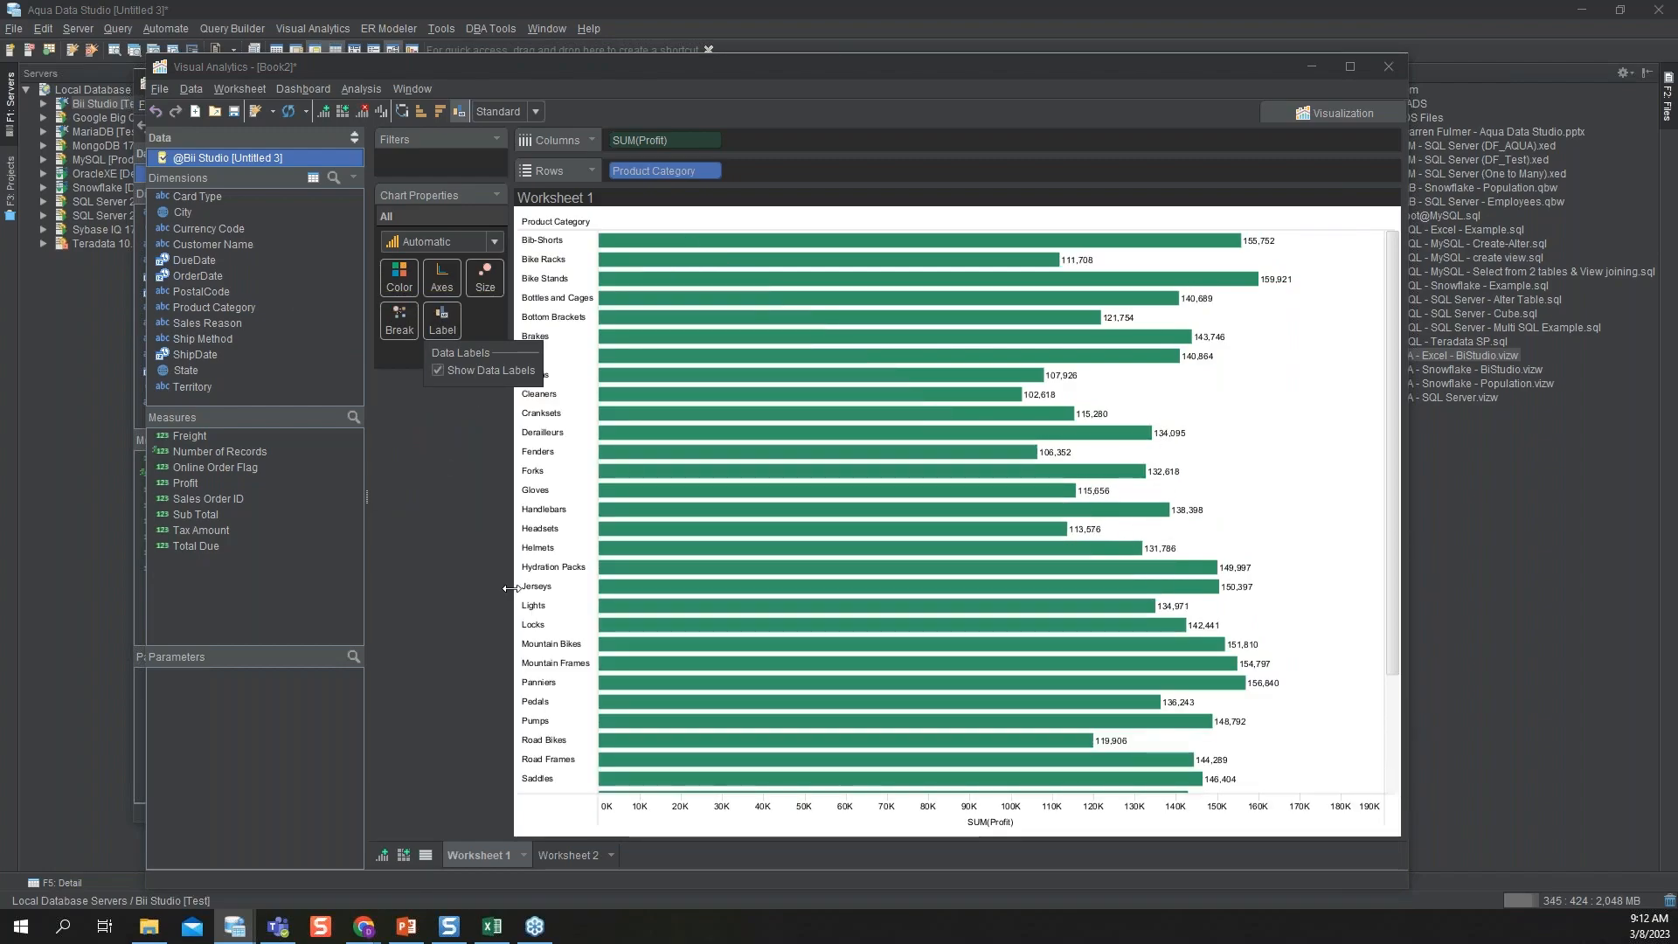
pyautogui.click(397, 445)
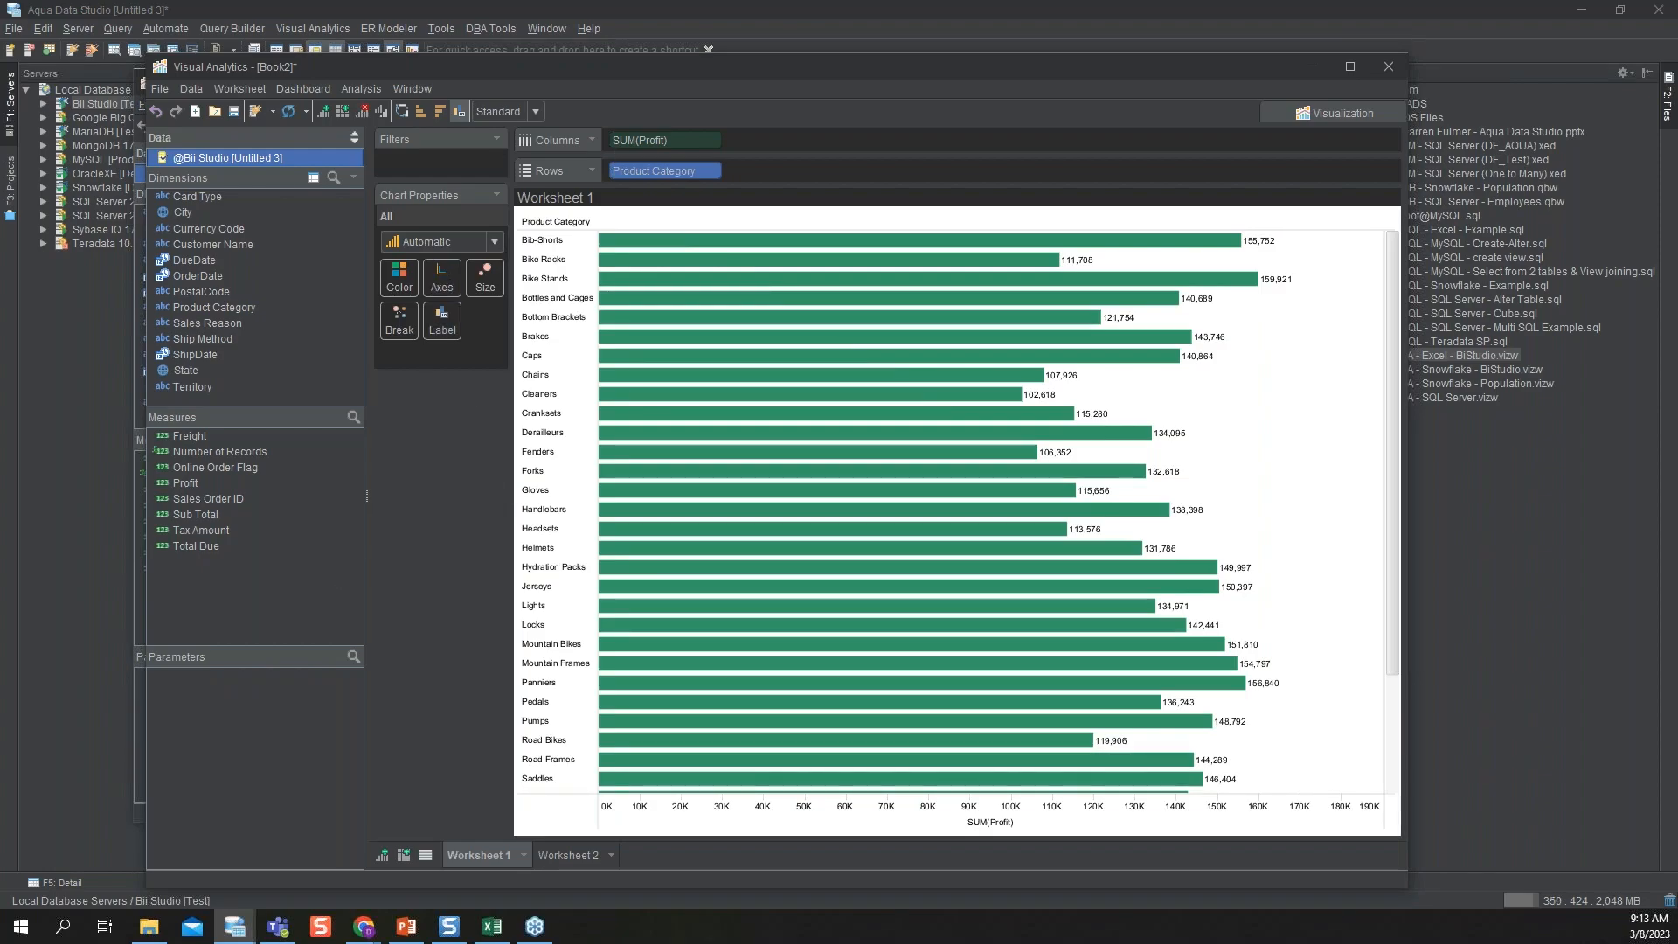
# Step: Sort the product categories by profit, first ascending and finally descending, and bring up the details of the Road Frames bar
pyautogui.click(421, 111)
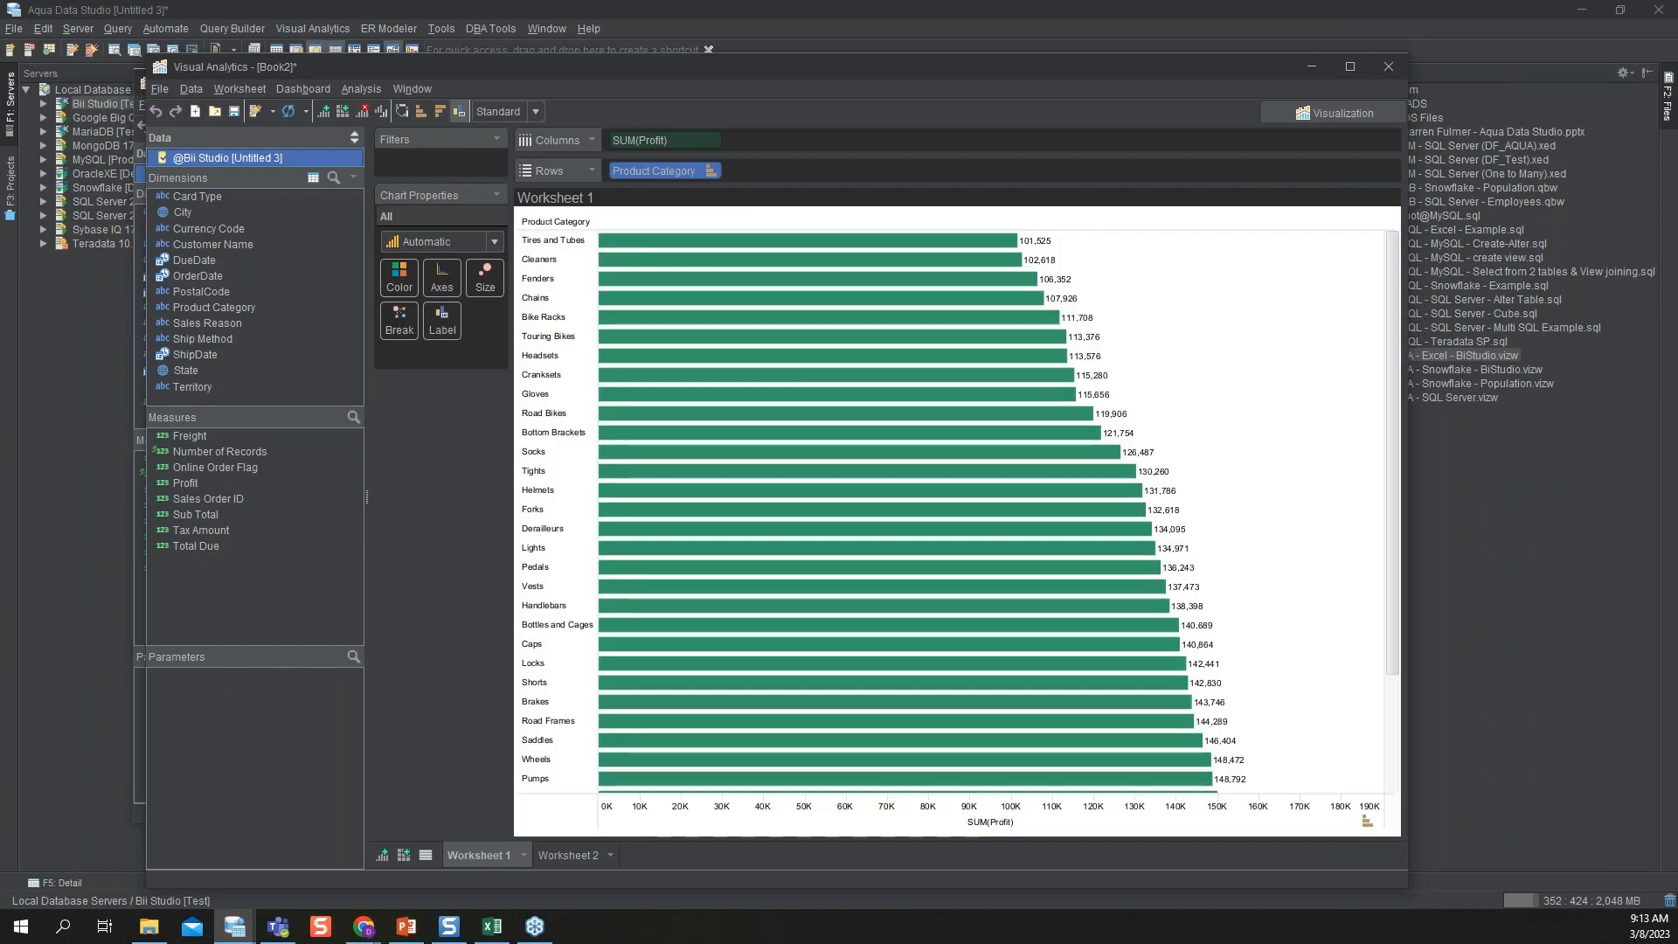
pyautogui.click(440, 112)
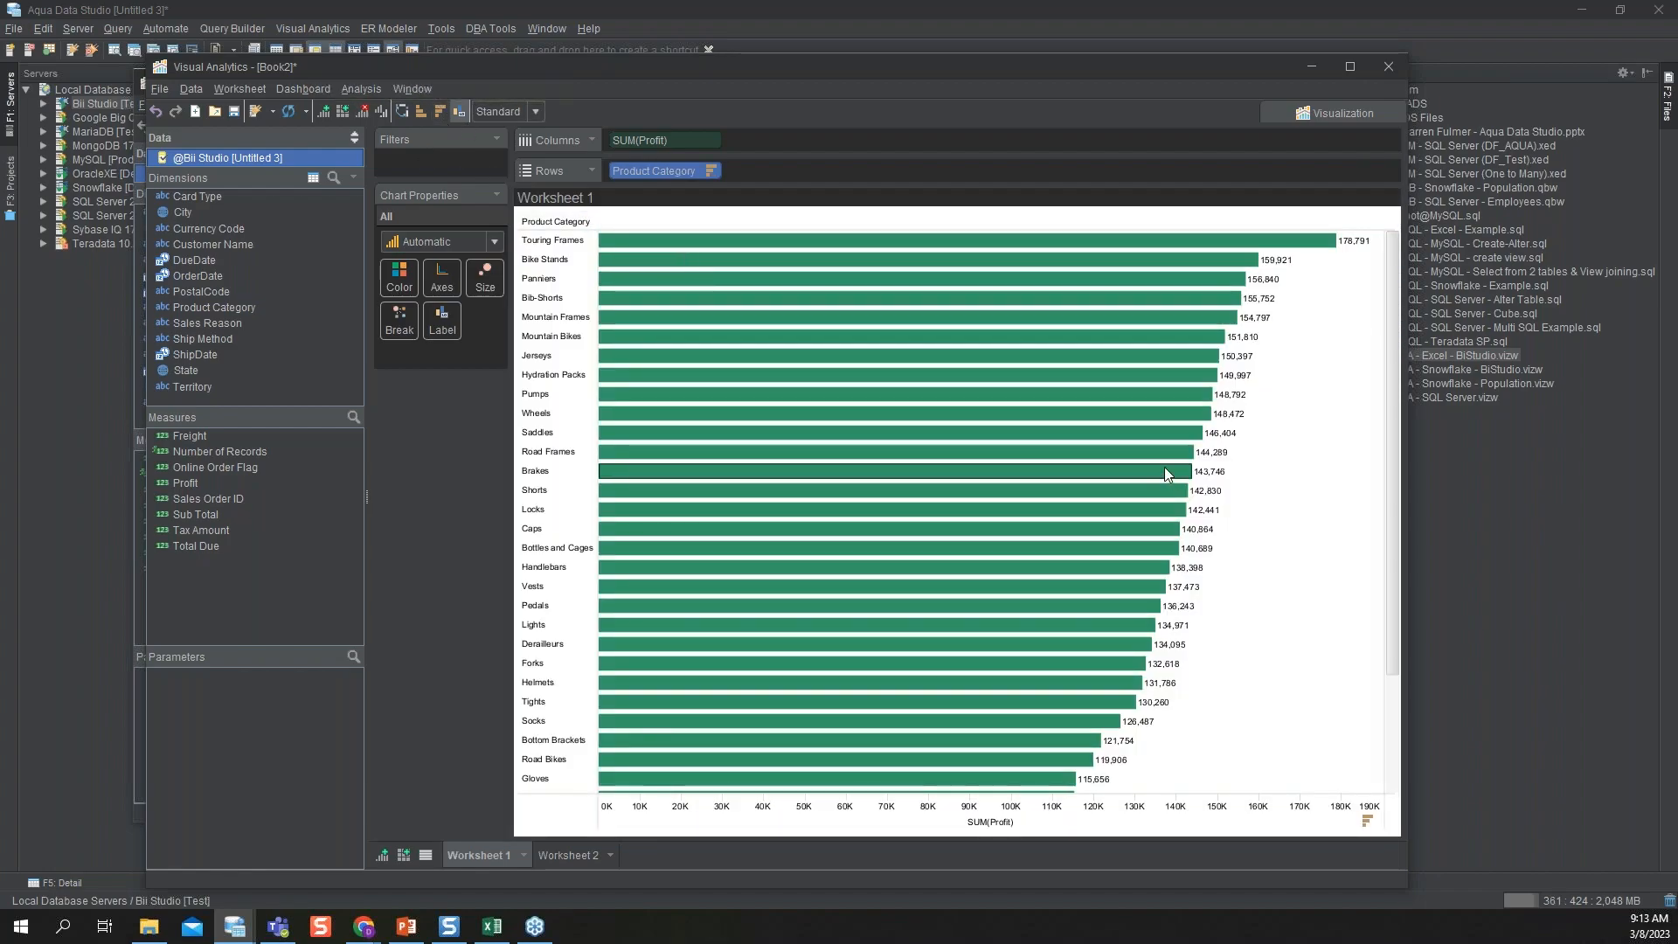
pyautogui.moveTo(1173, 454)
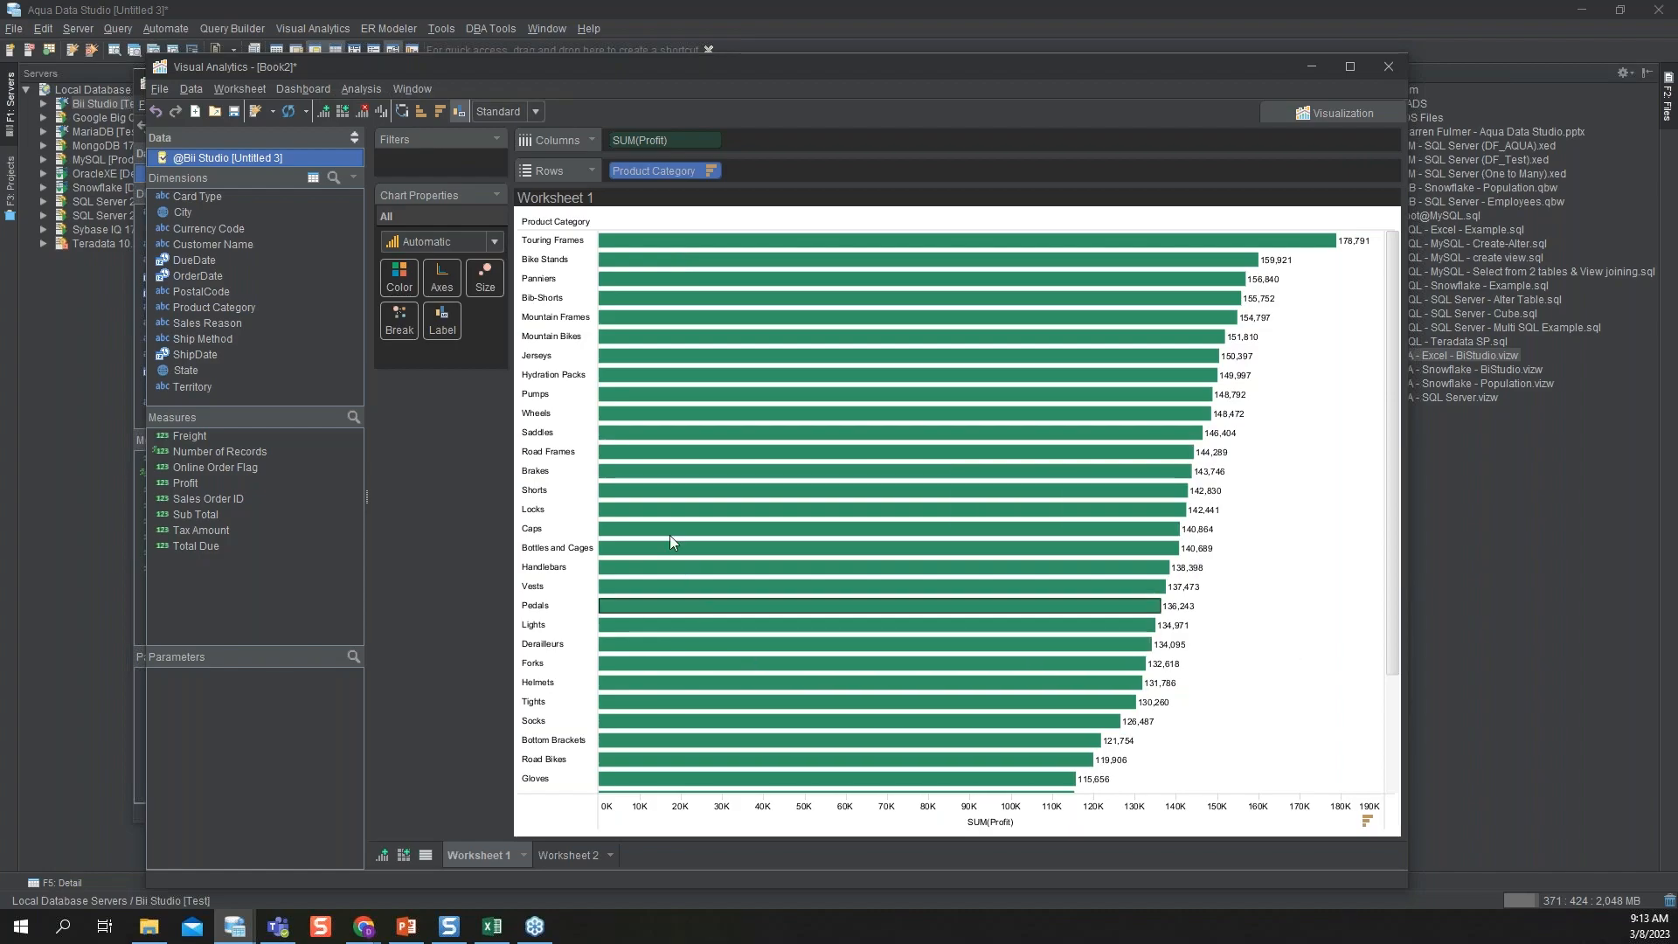
pyautogui.moveTo(687, 455)
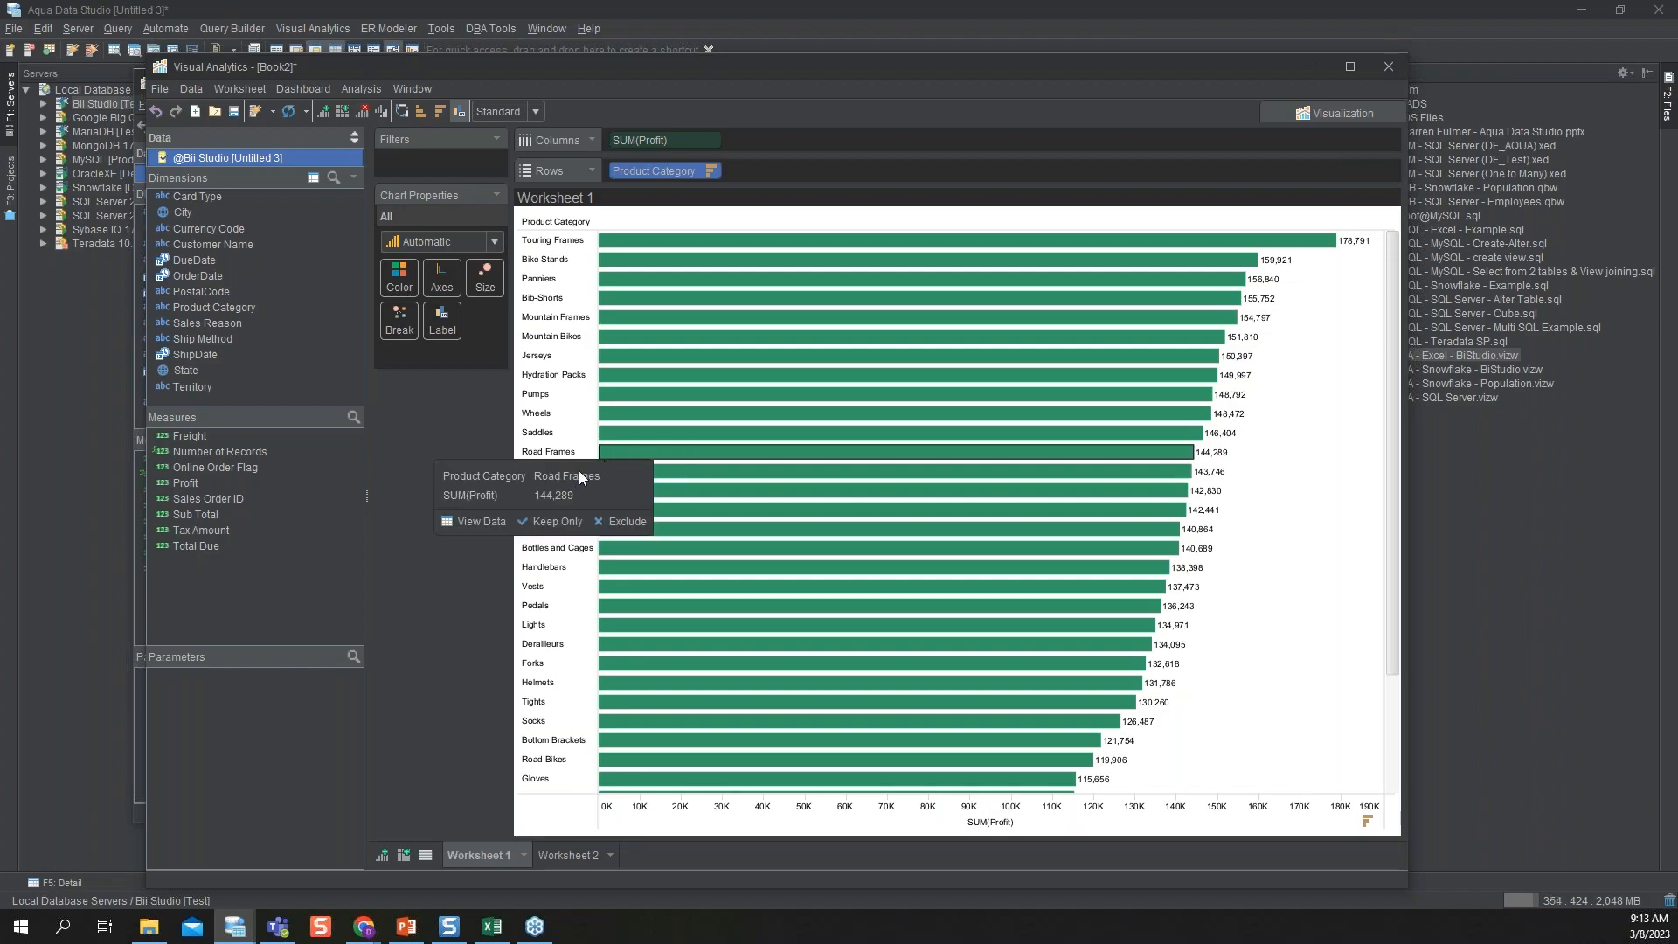
# Step: View the underlying data records behind the Road Frames bar, and close the data view
pyautogui.click(477, 521)
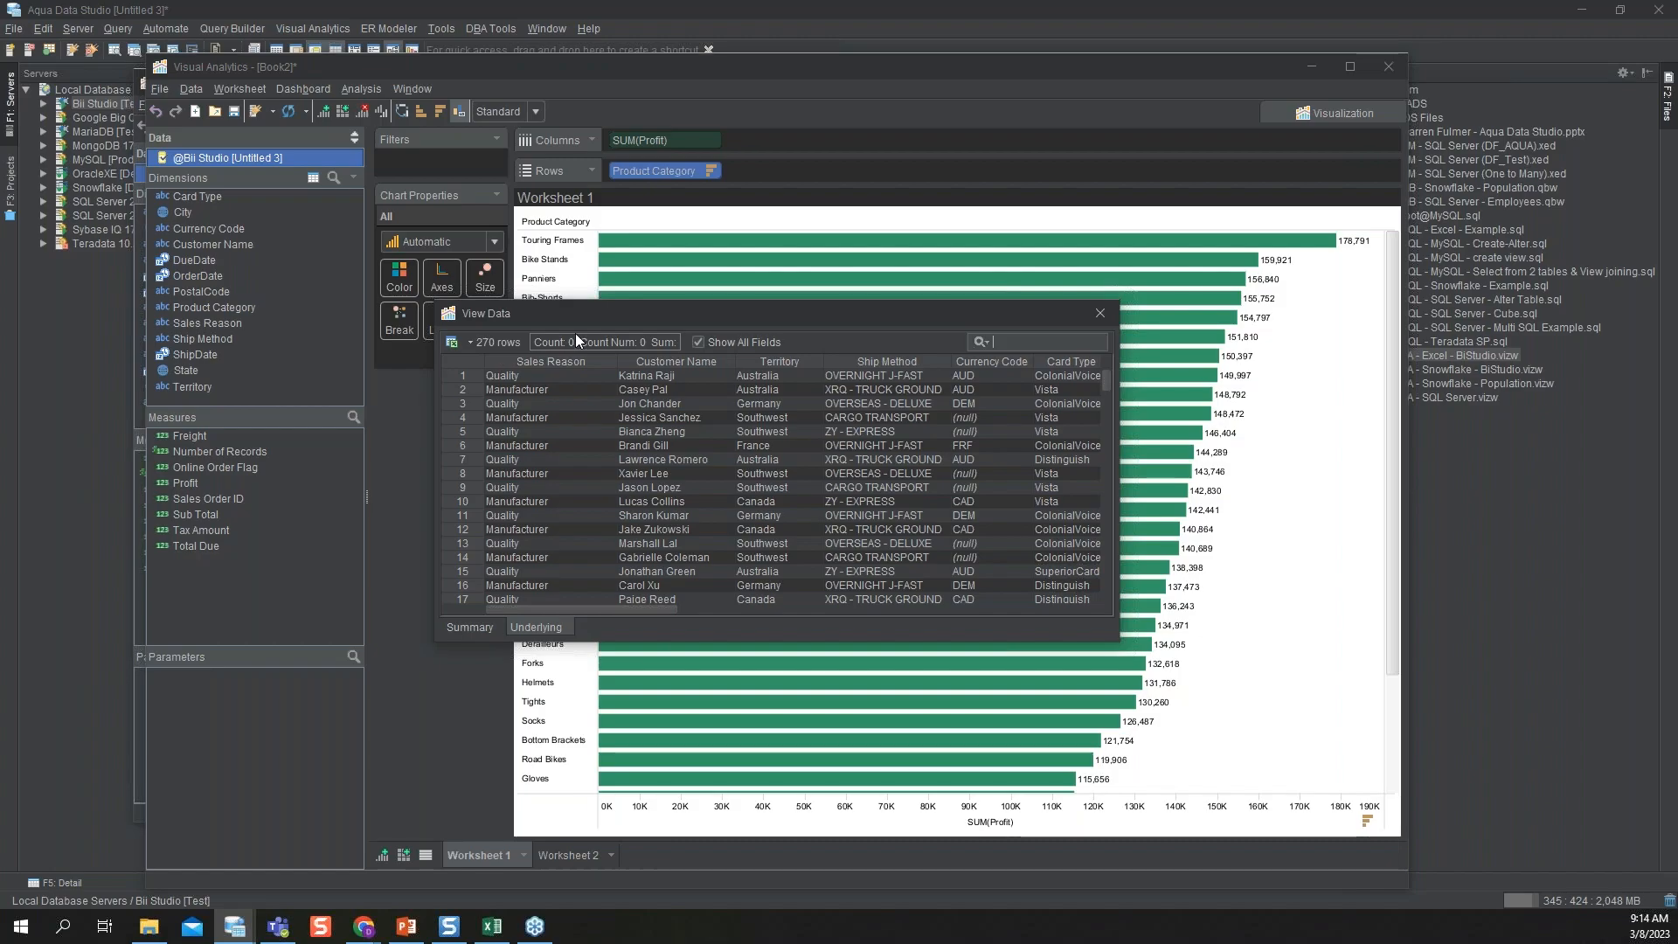
pyautogui.click(1100, 313)
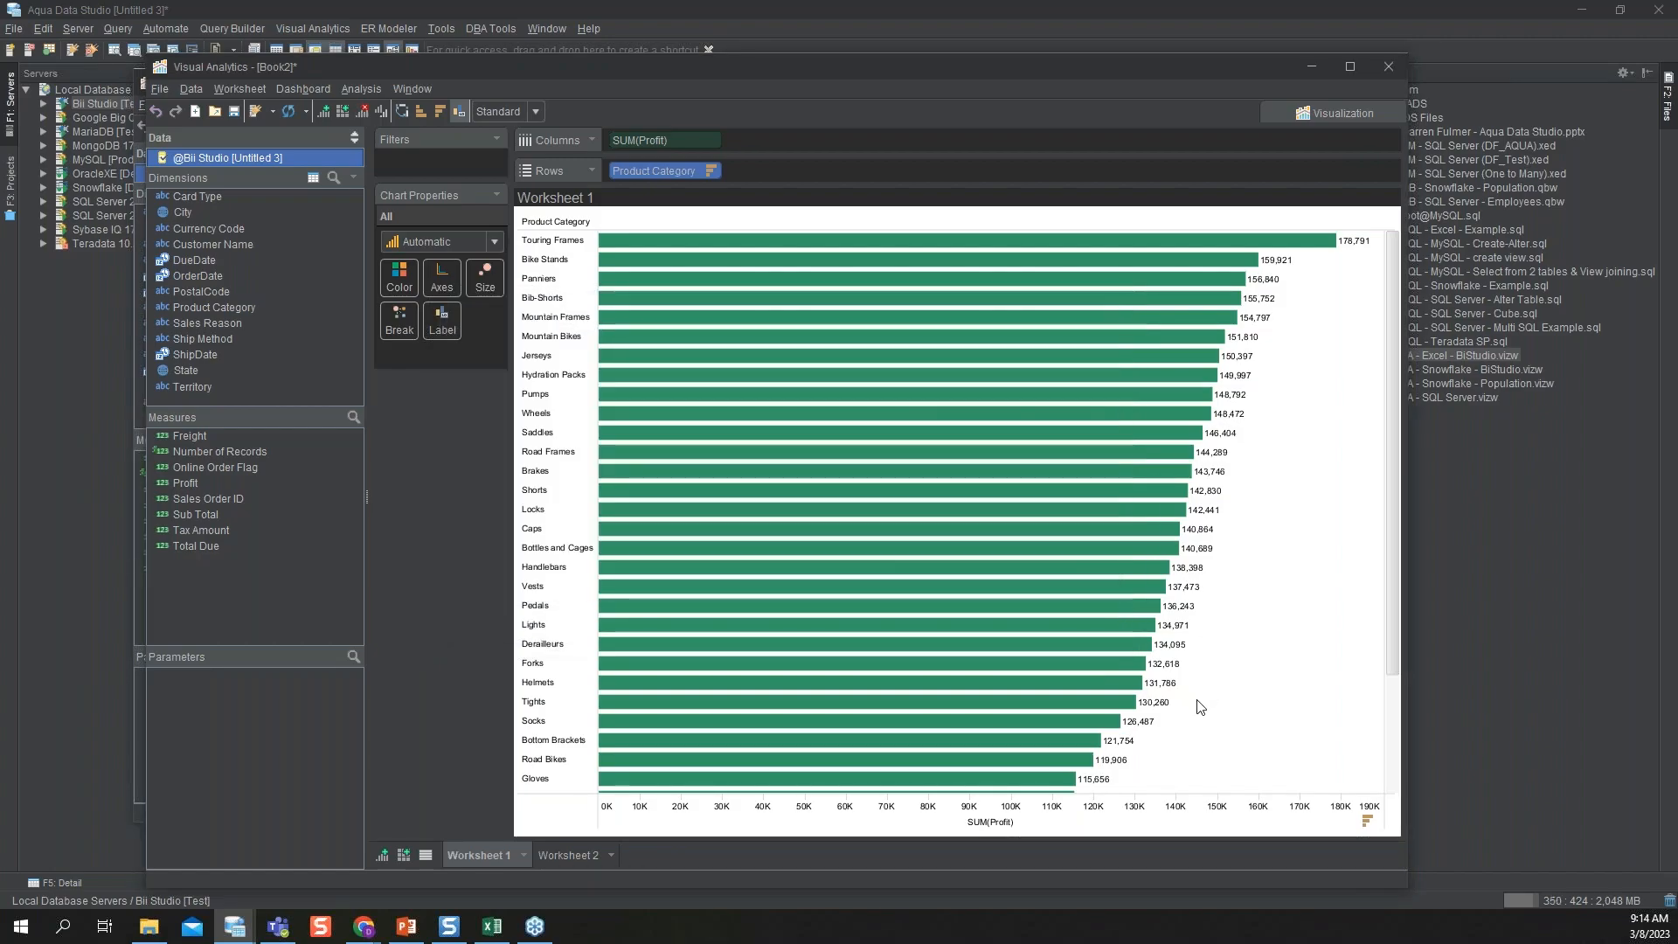
# Step: Put Book2 away to return to the VA - Excel - BiStudio workbook, and view the weekly charts on Worksheet 3
pyautogui.click(163, 90)
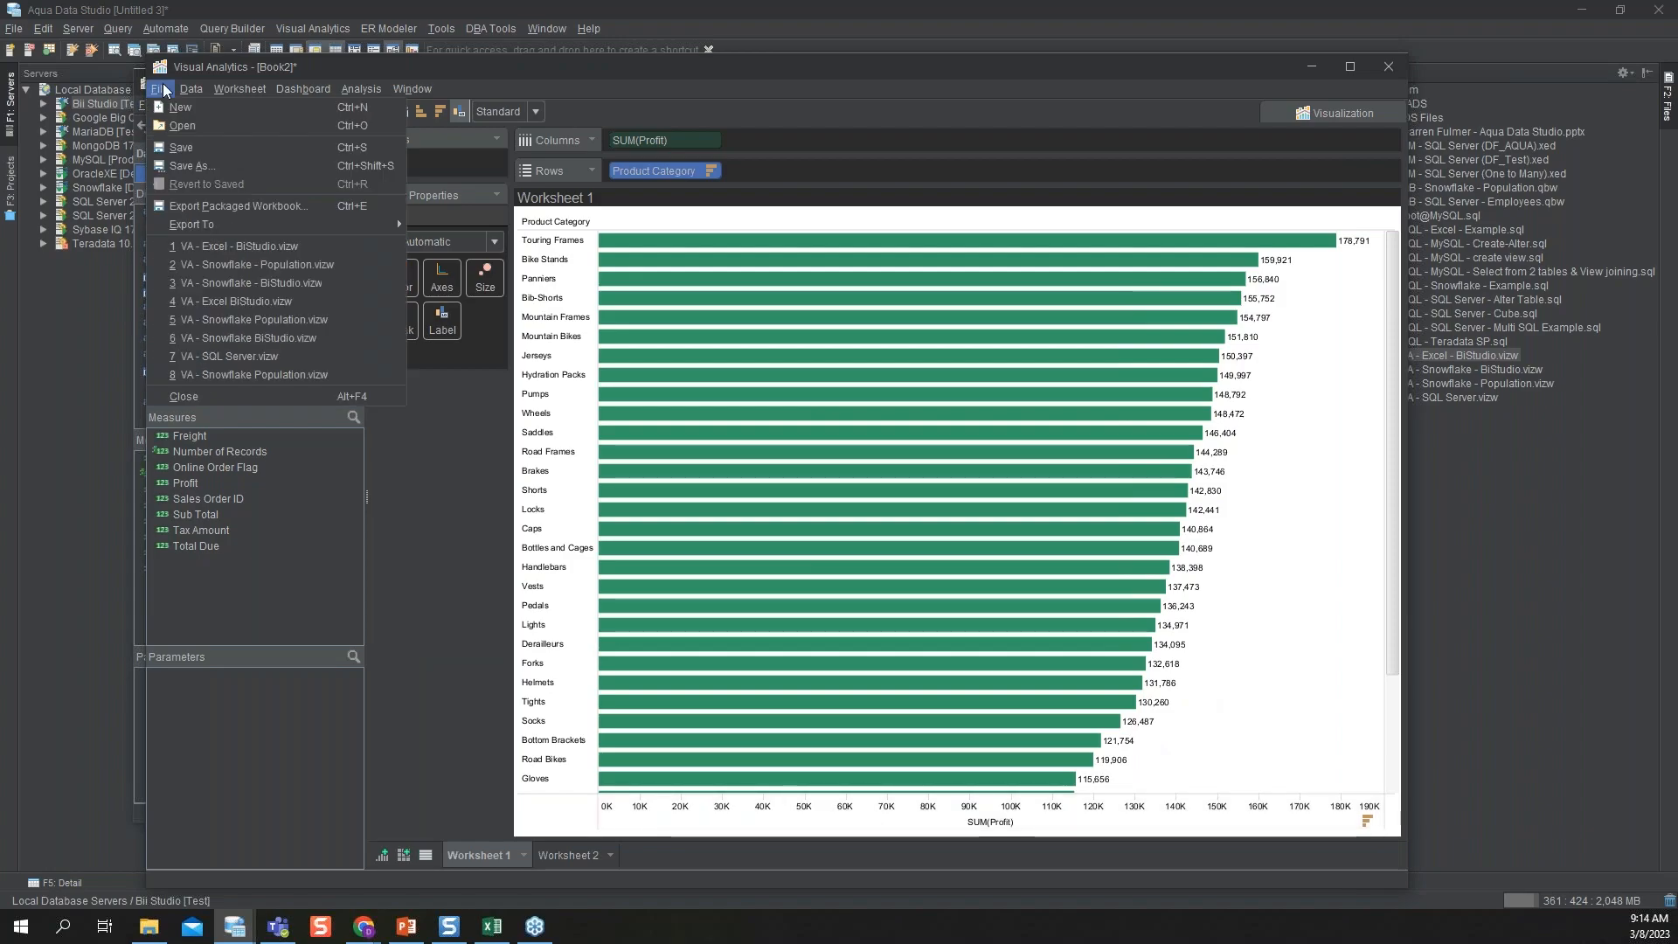
pyautogui.moveTo(412, 88)
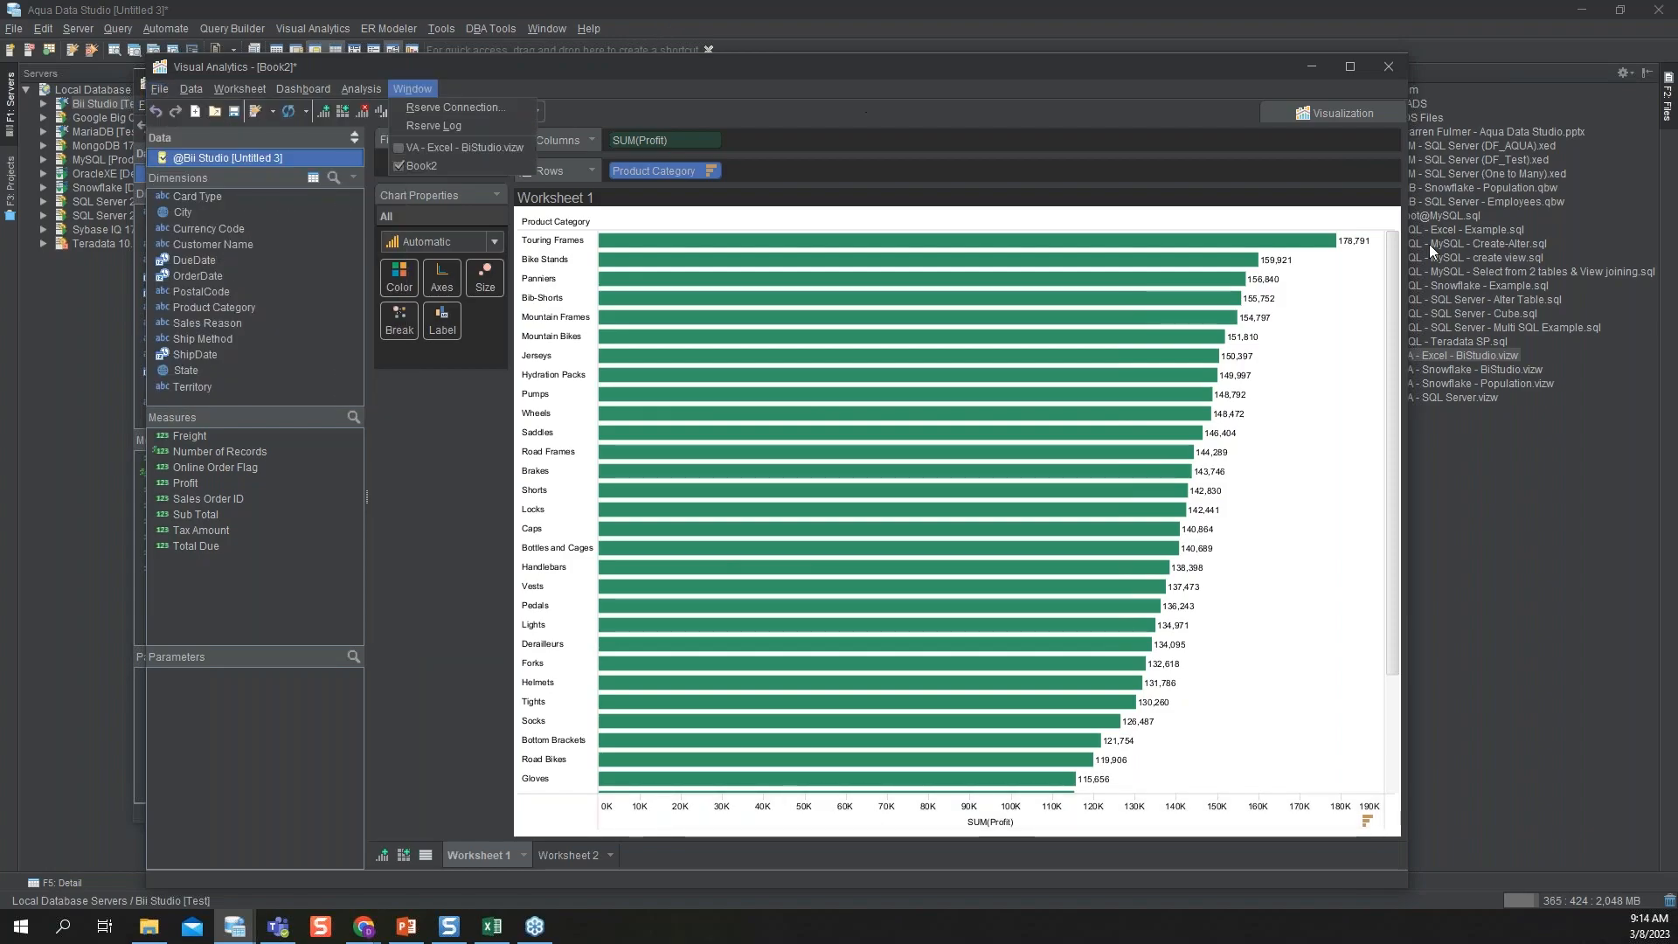
pyautogui.click(1151, 72)
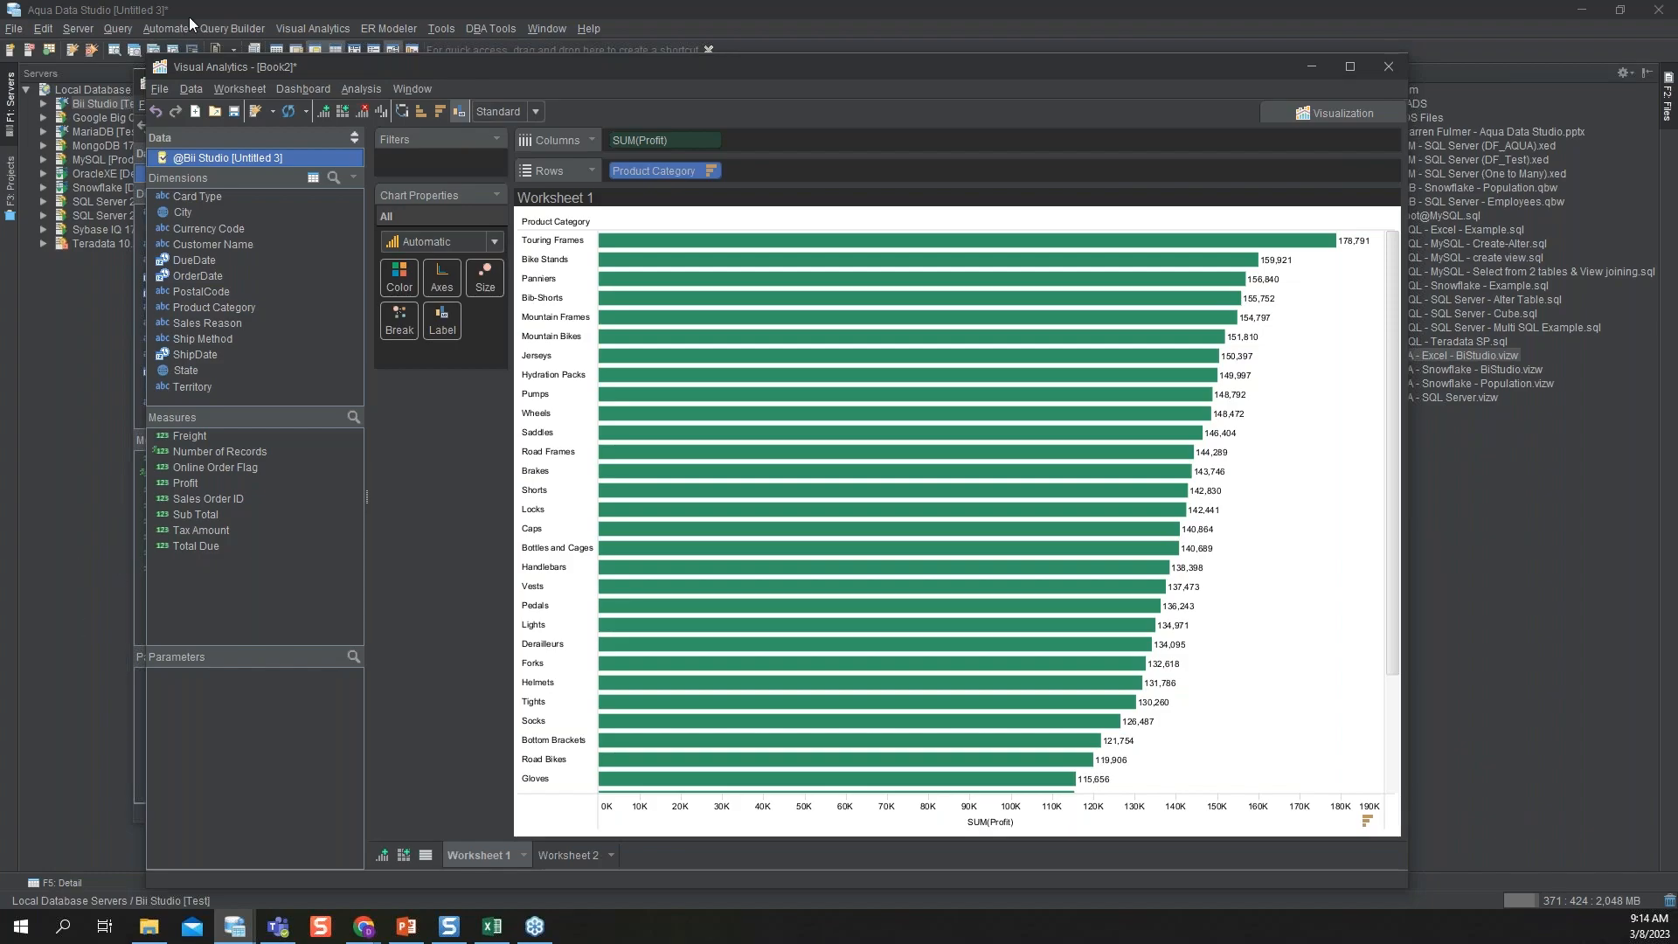
pyautogui.click(1306, 61)
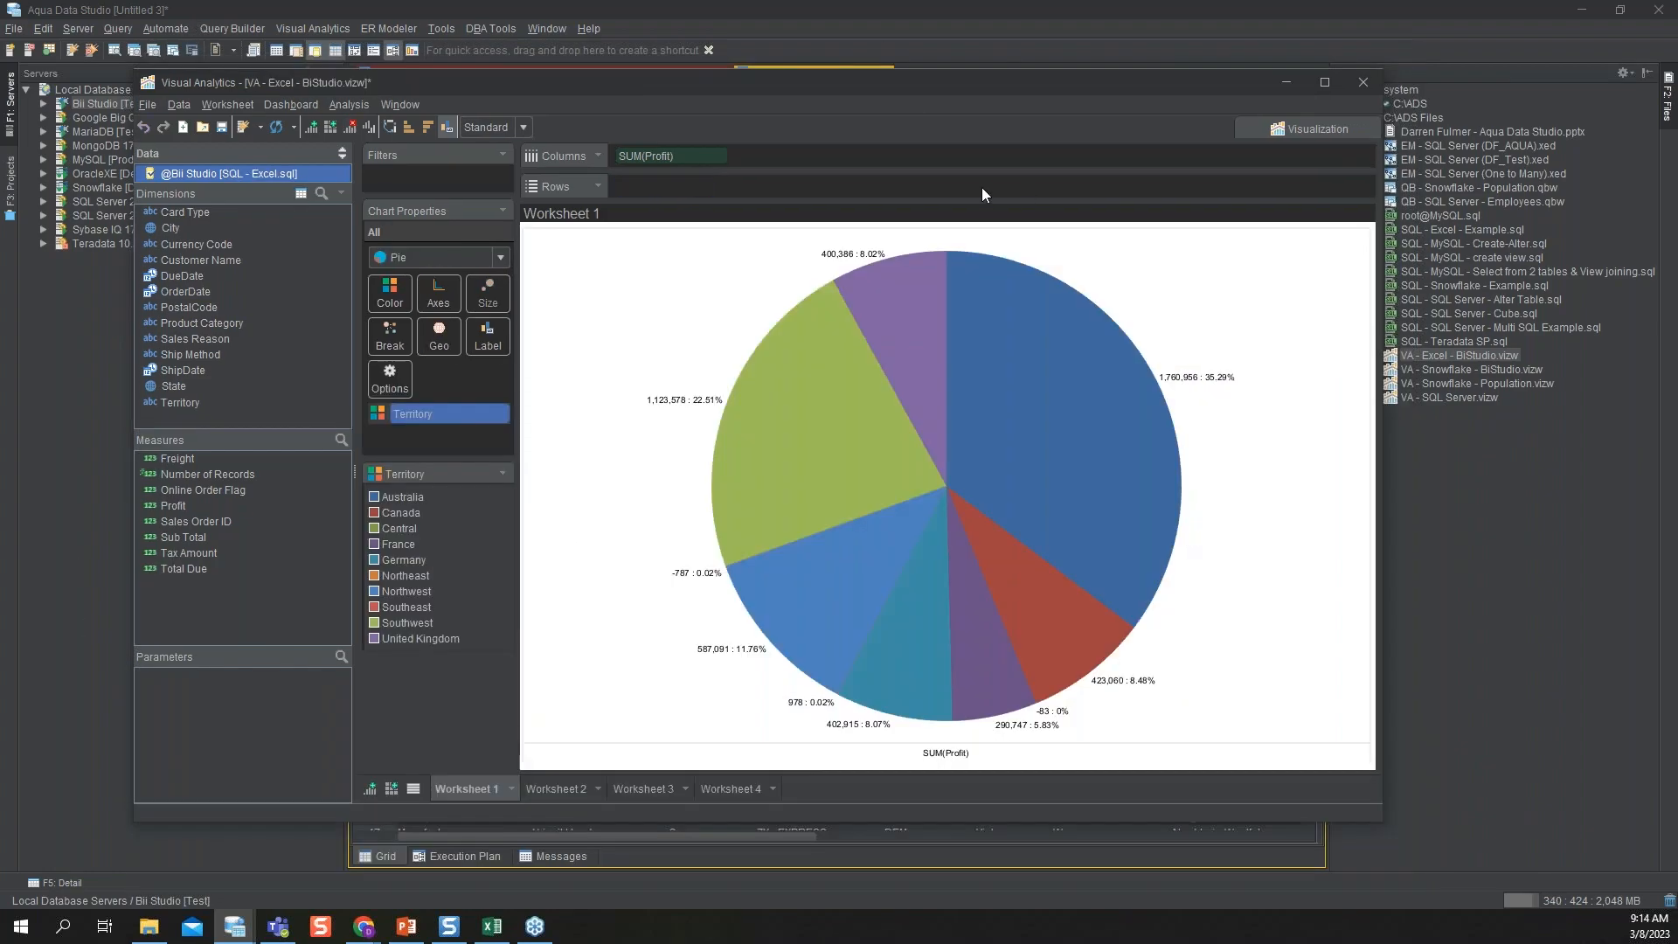
pyautogui.click(647, 784)
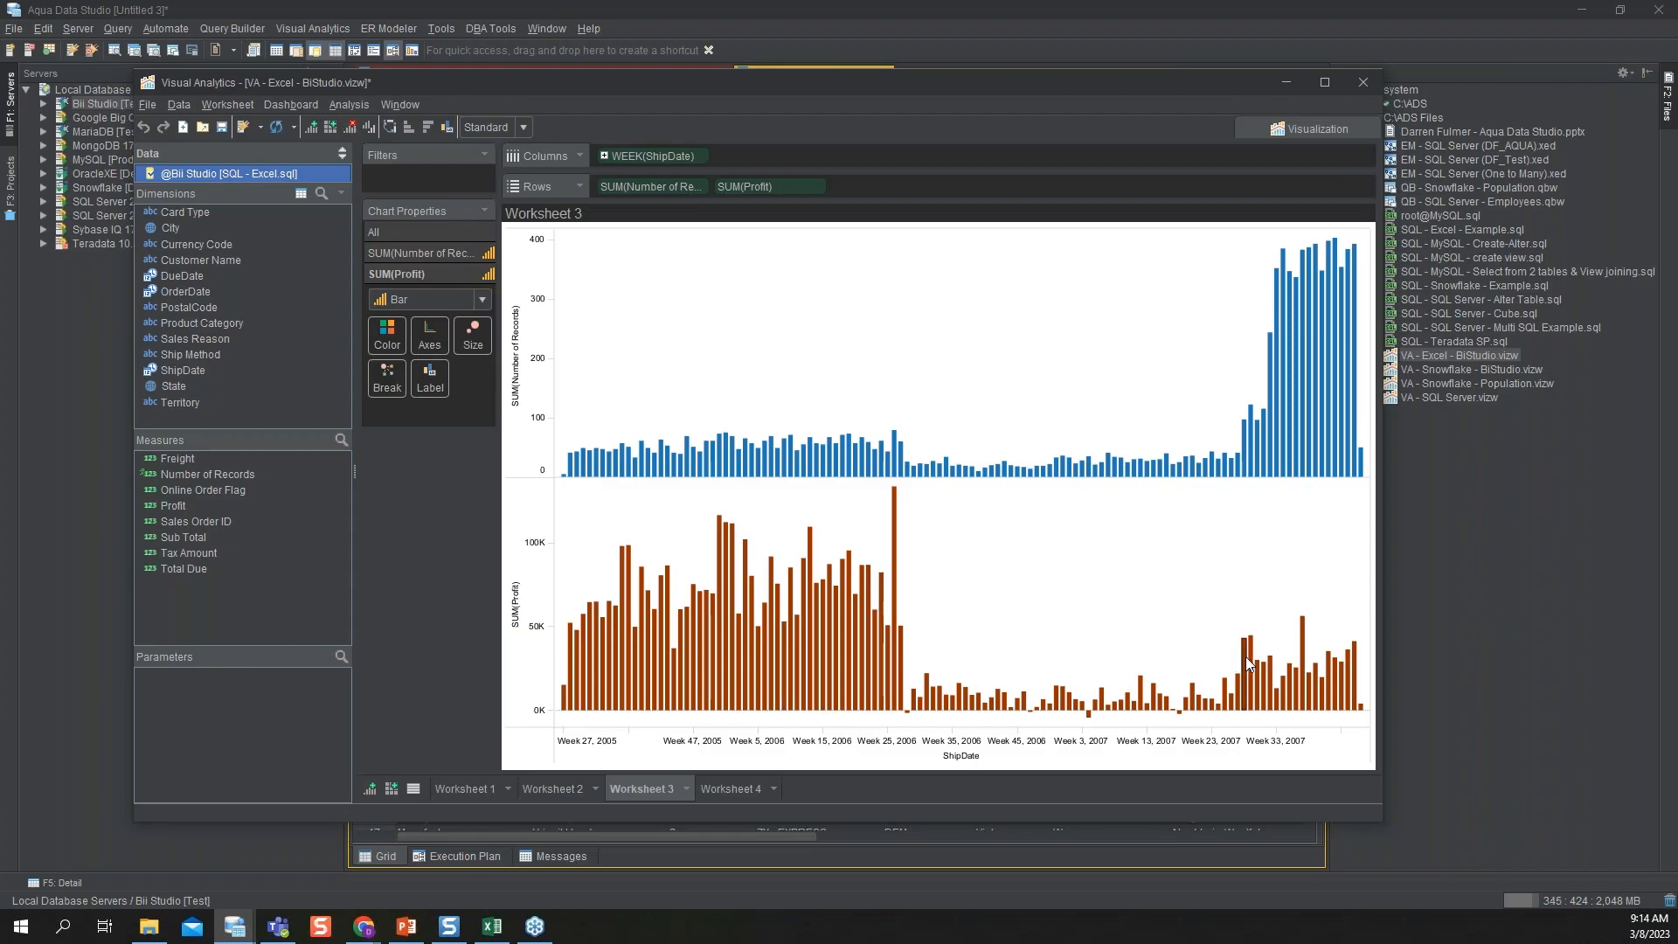
pyautogui.moveTo(1245, 657)
pyautogui.moveTo(727, 657)
# Step: Regroup ShipDate on Worksheet 3 by month, by quarter, and back to continuous week number
pyautogui.click(700, 157)
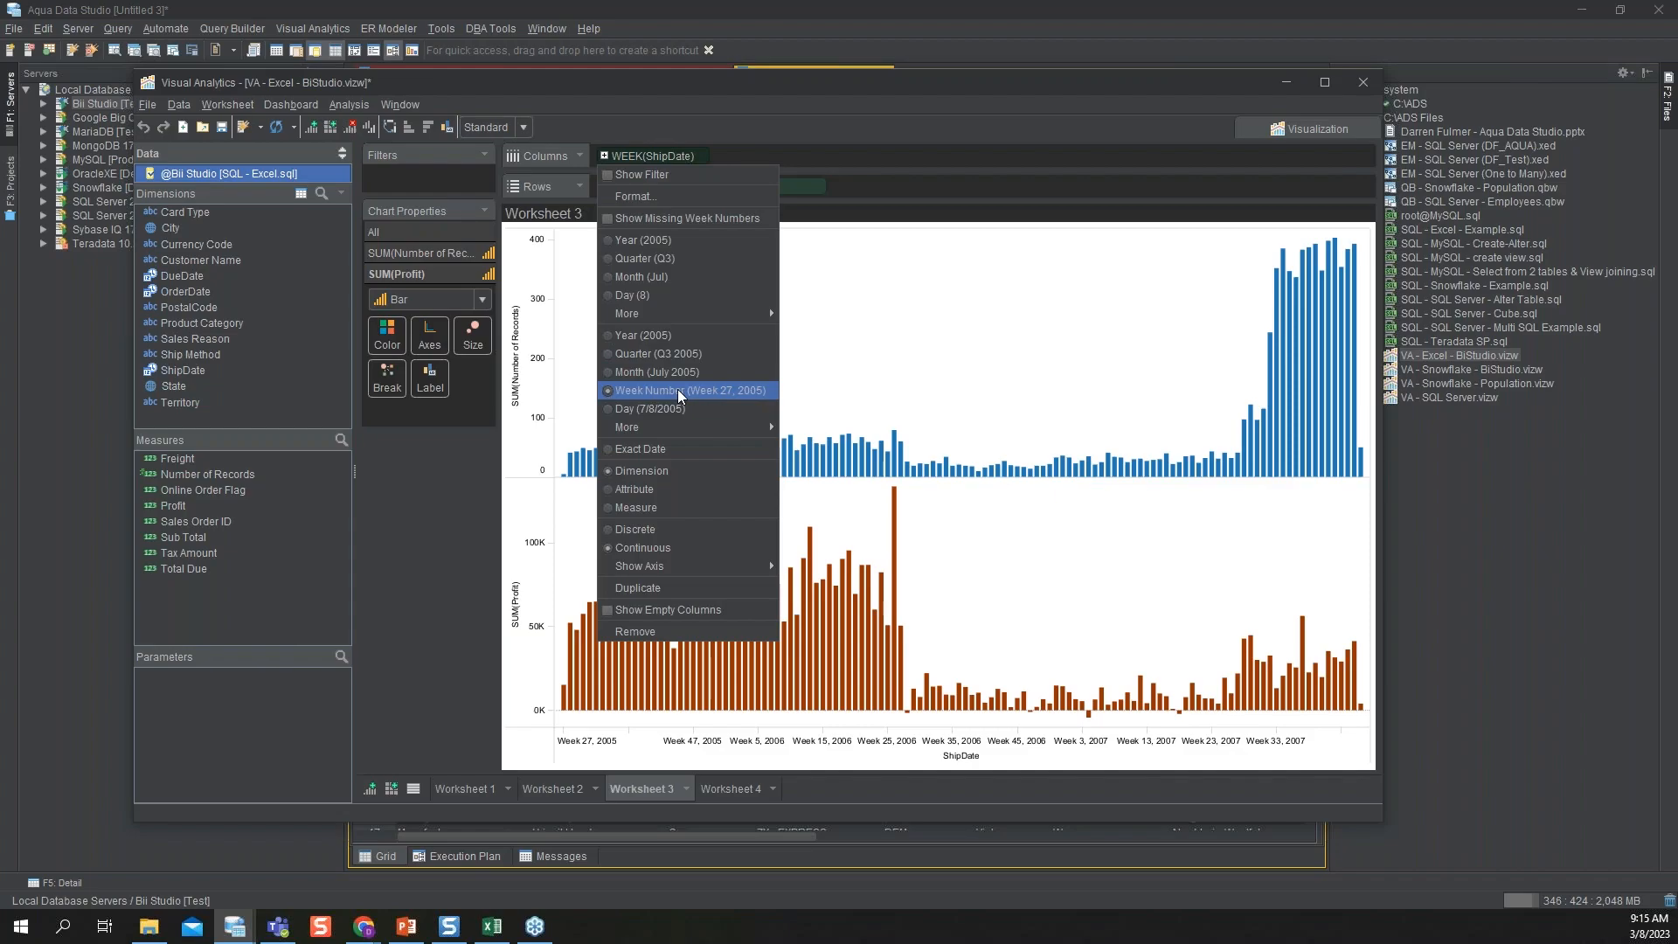
pyautogui.click(646, 372)
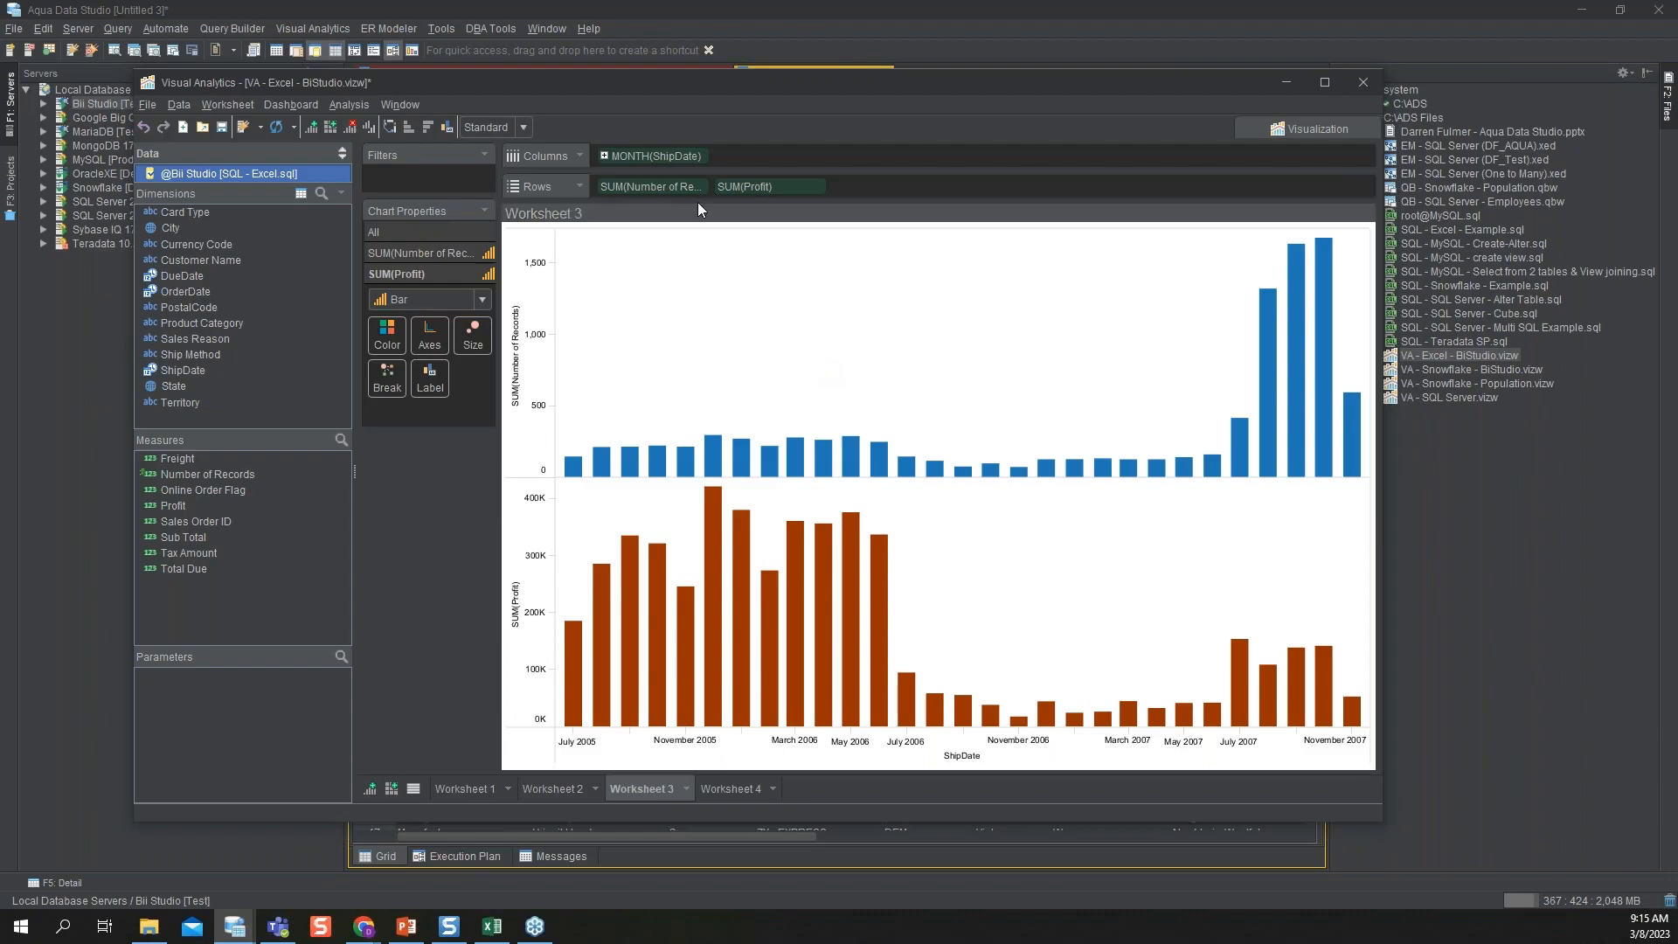
pyautogui.click(698, 156)
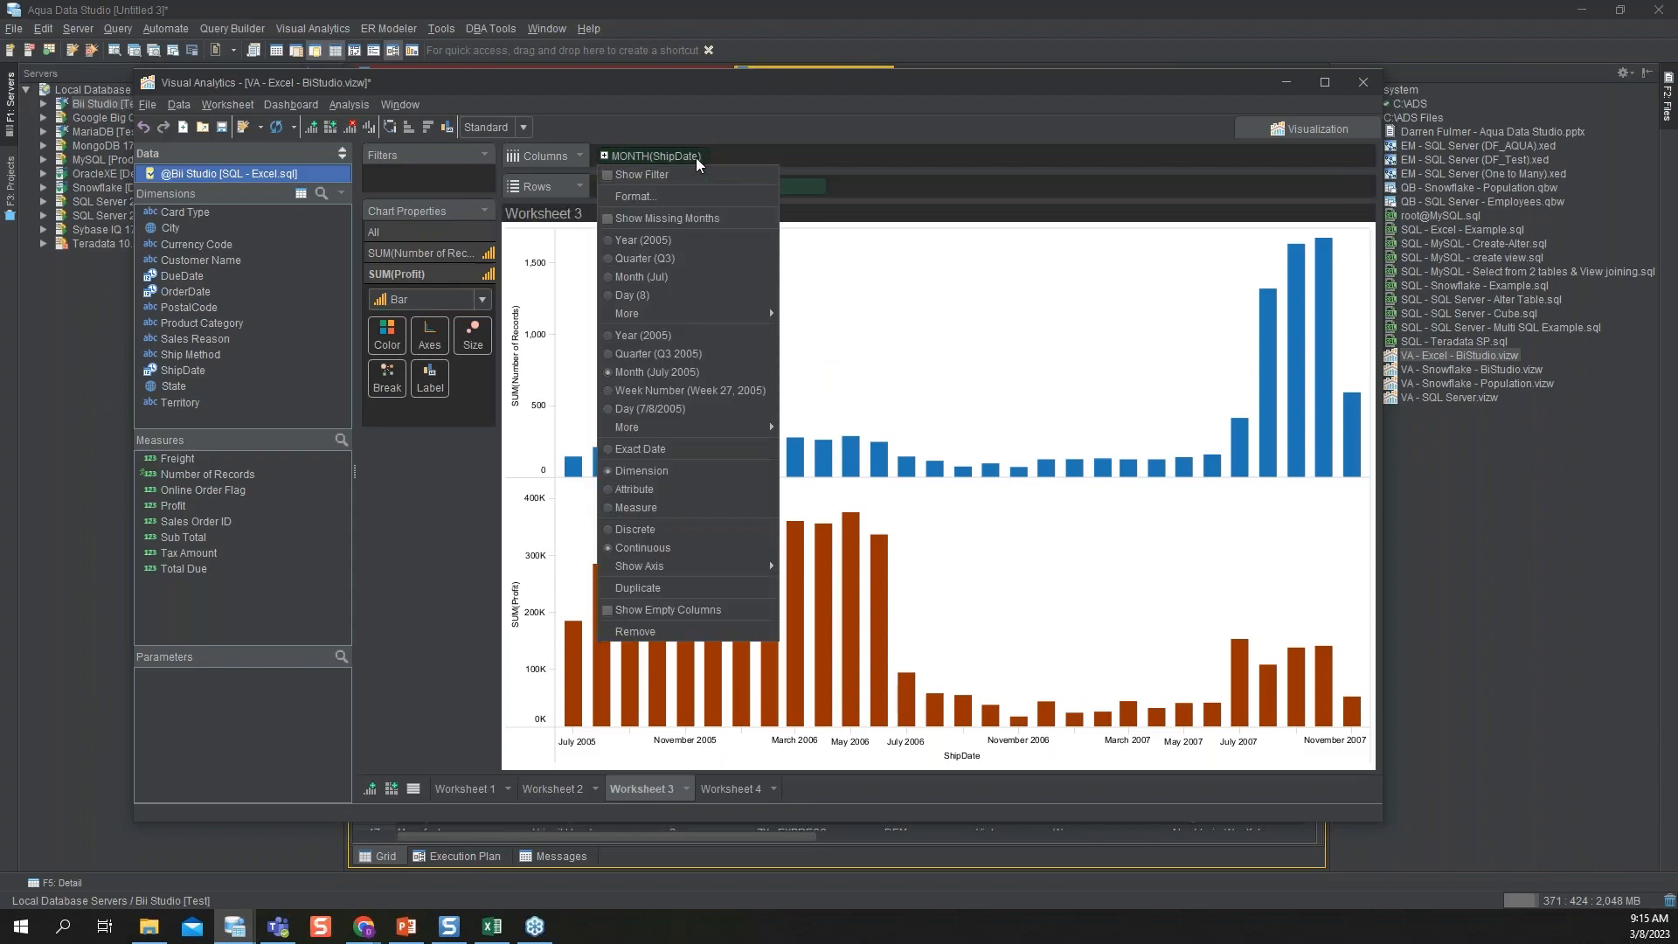
pyautogui.click(658, 353)
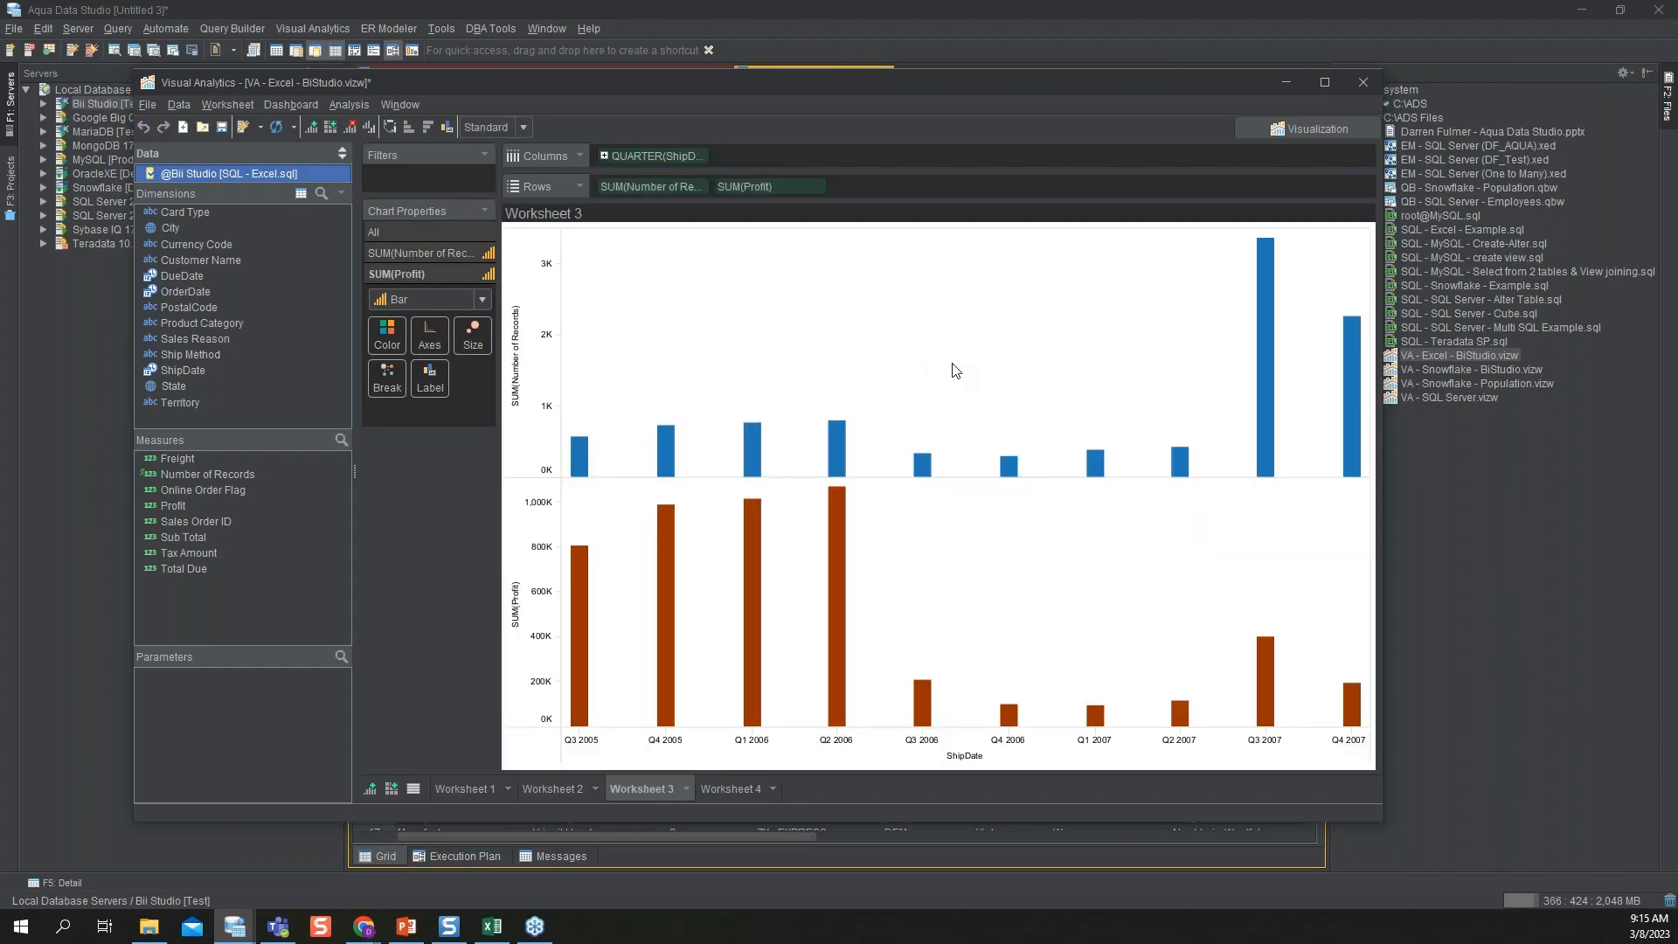
pyautogui.click(699, 156)
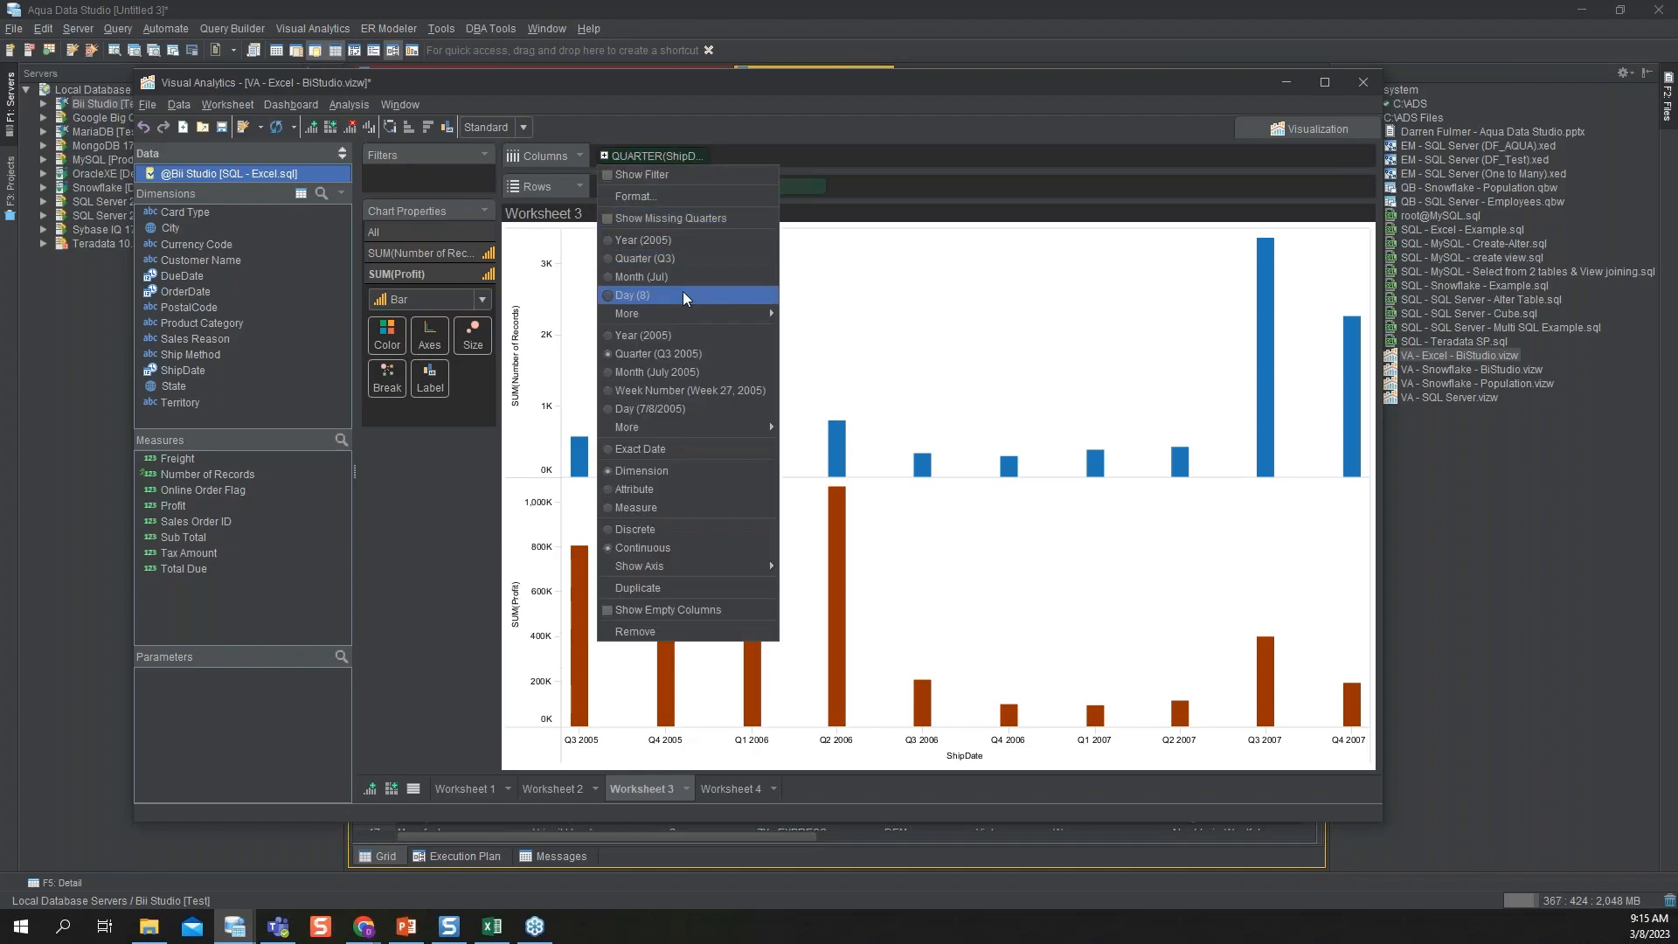
pyautogui.click(666, 390)
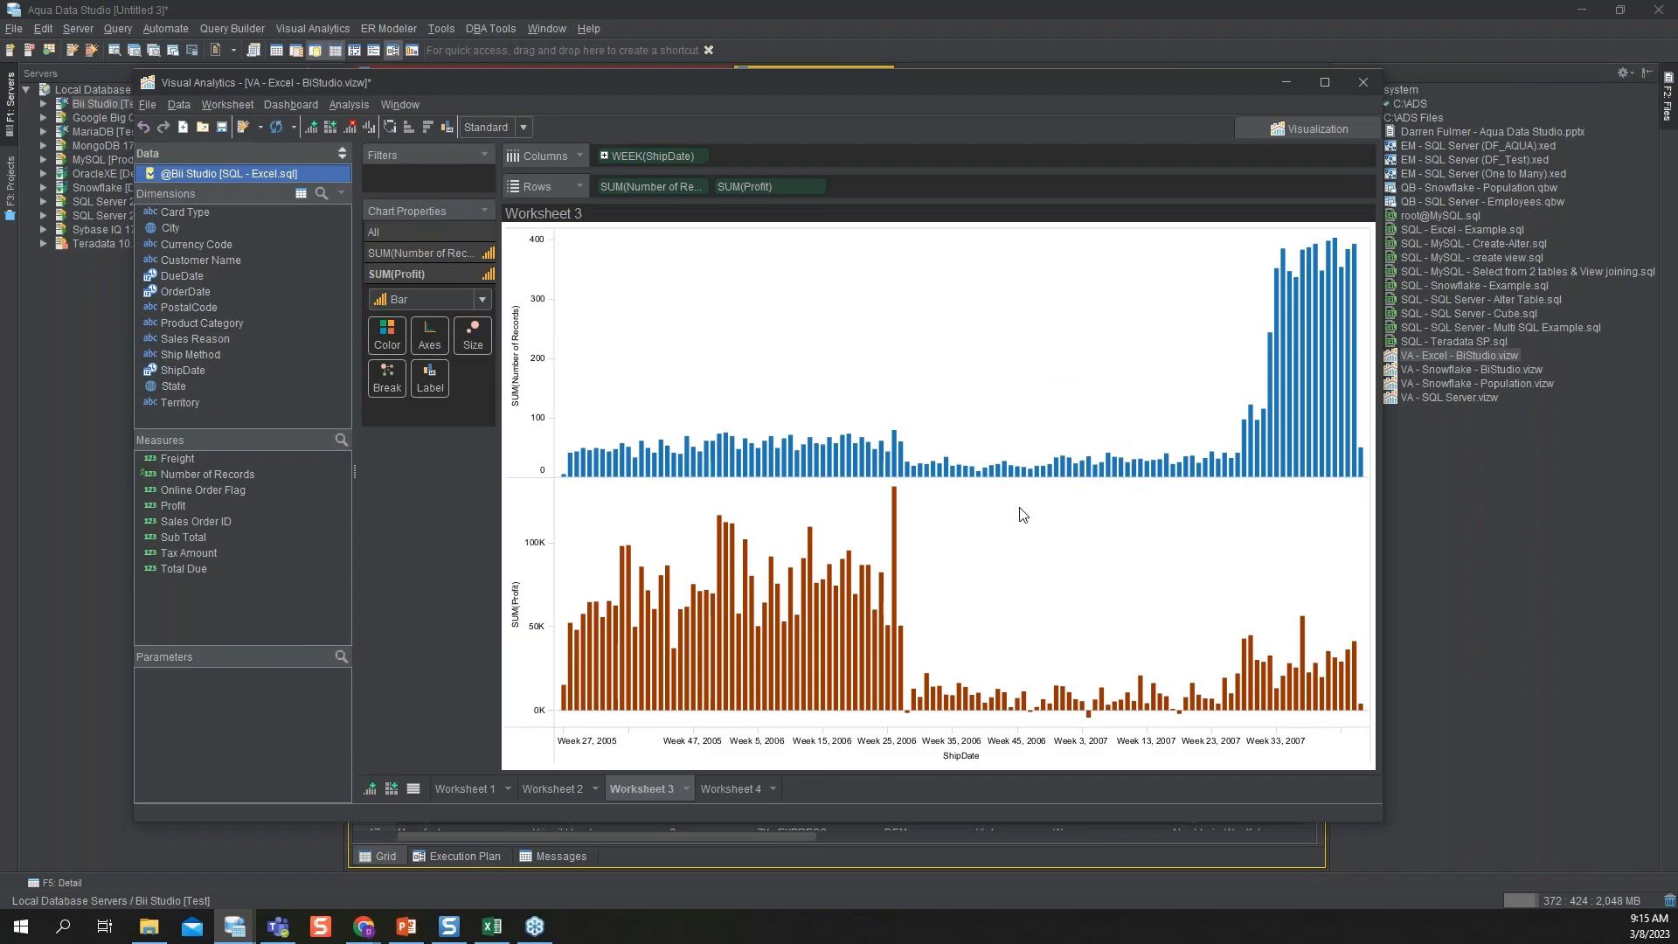
# Step: Rename Worksheet 1, which holds the pie chart, as "Profit by Territory"
pyautogui.click(465, 790)
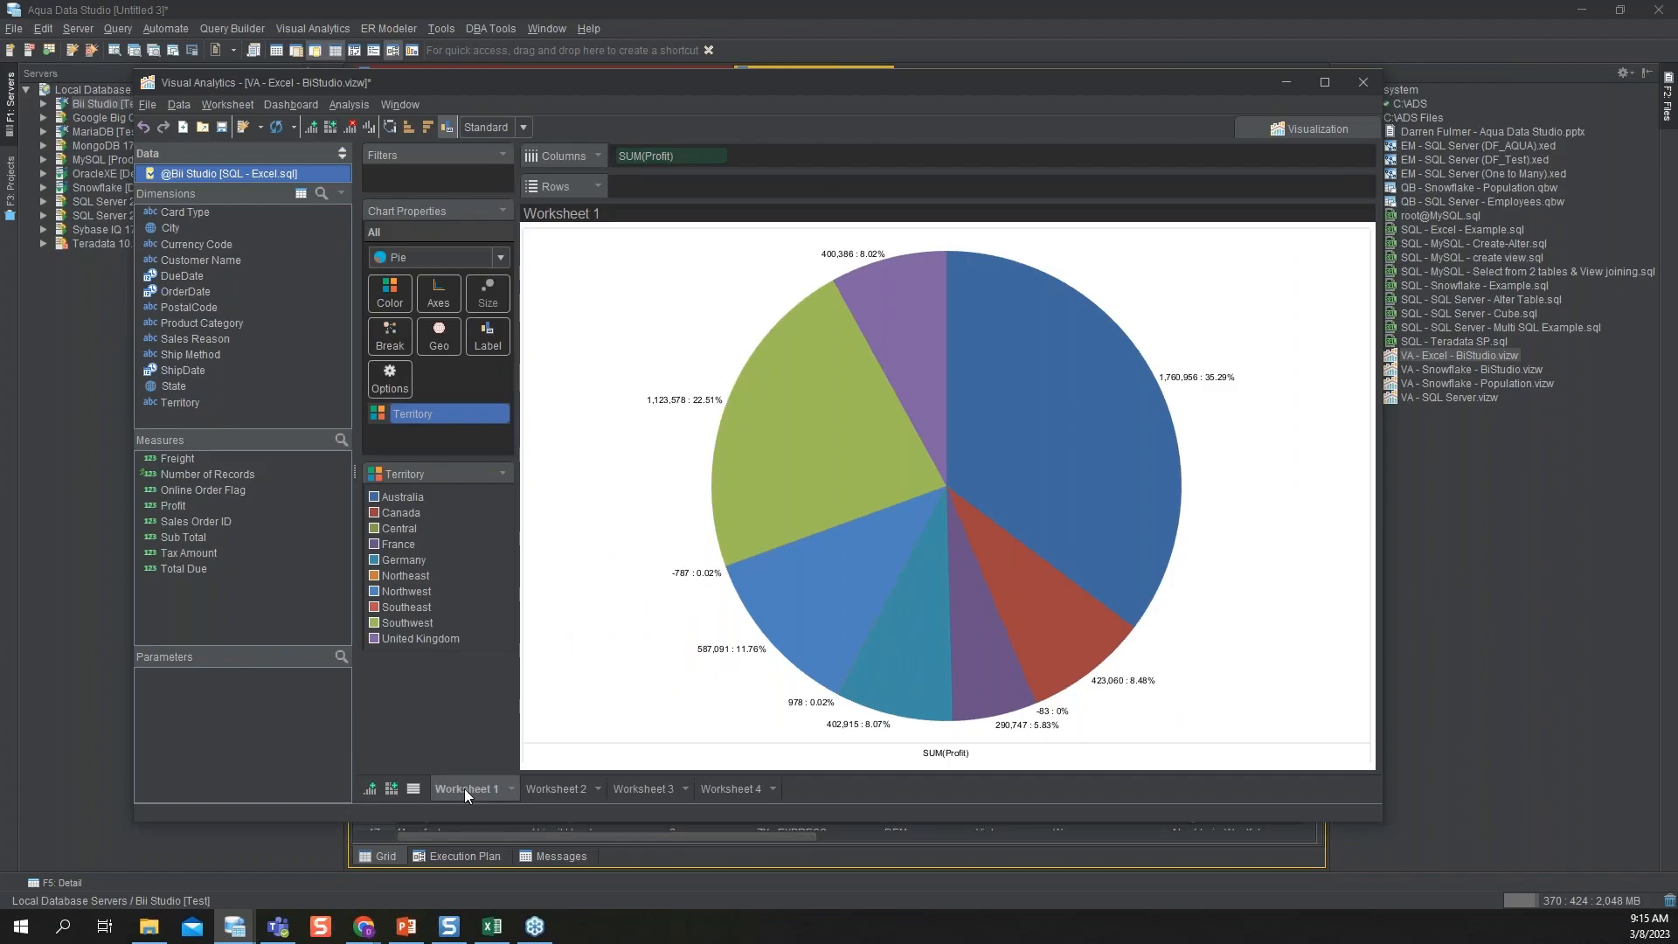
pyautogui.click(514, 791)
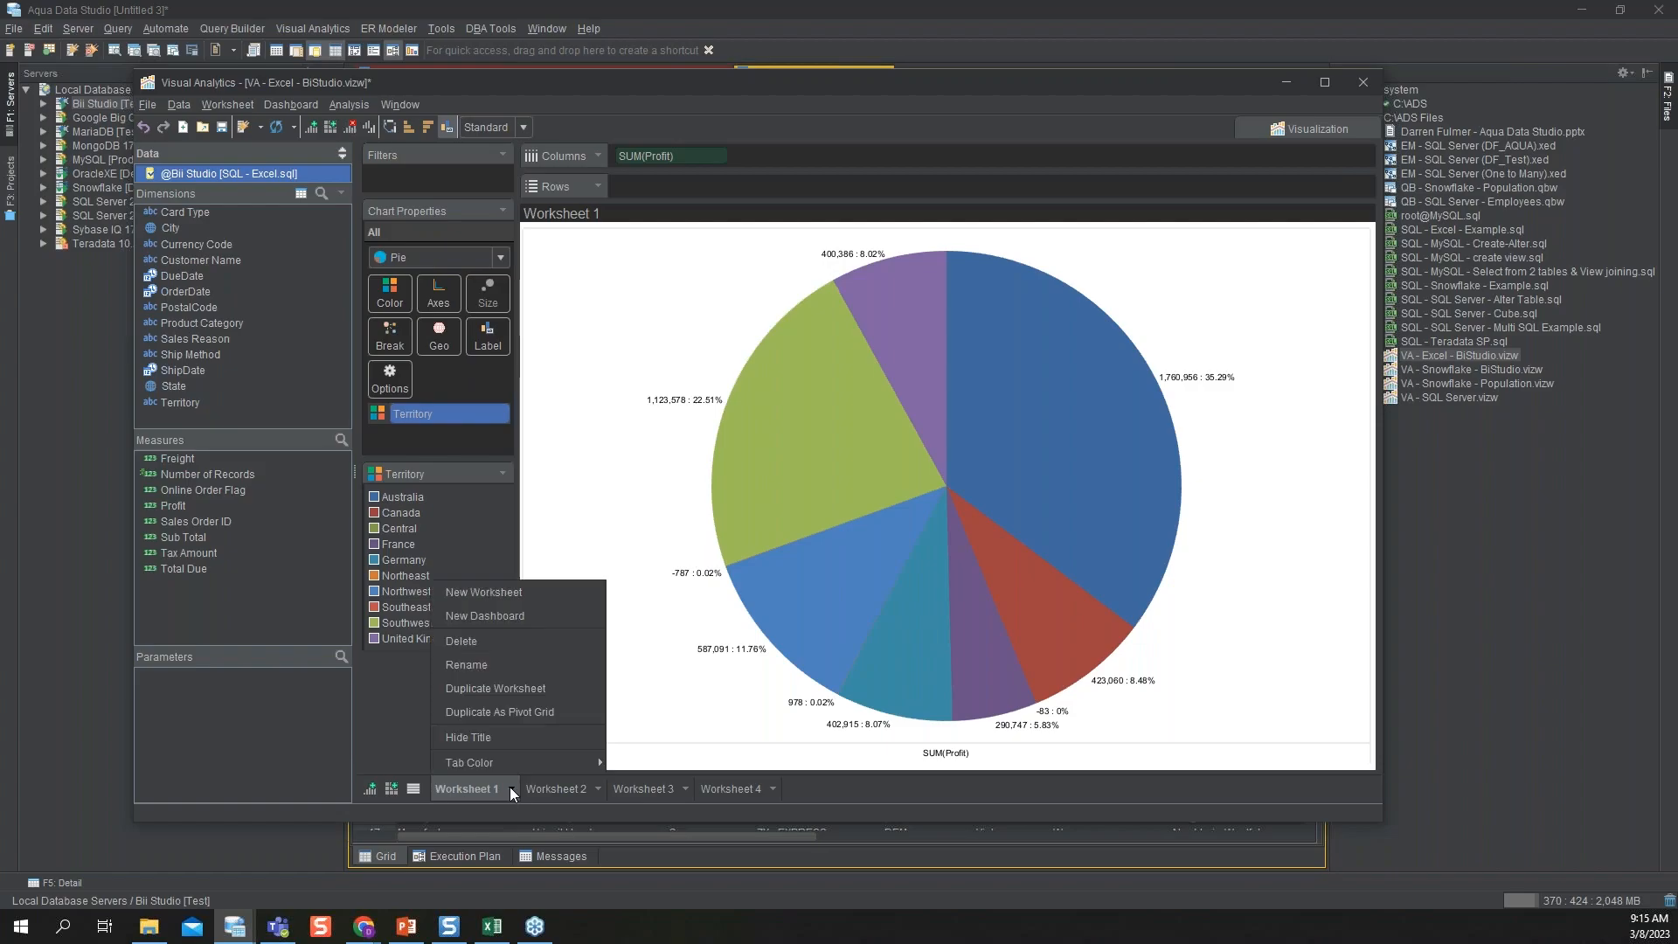
pyautogui.click(466, 665)
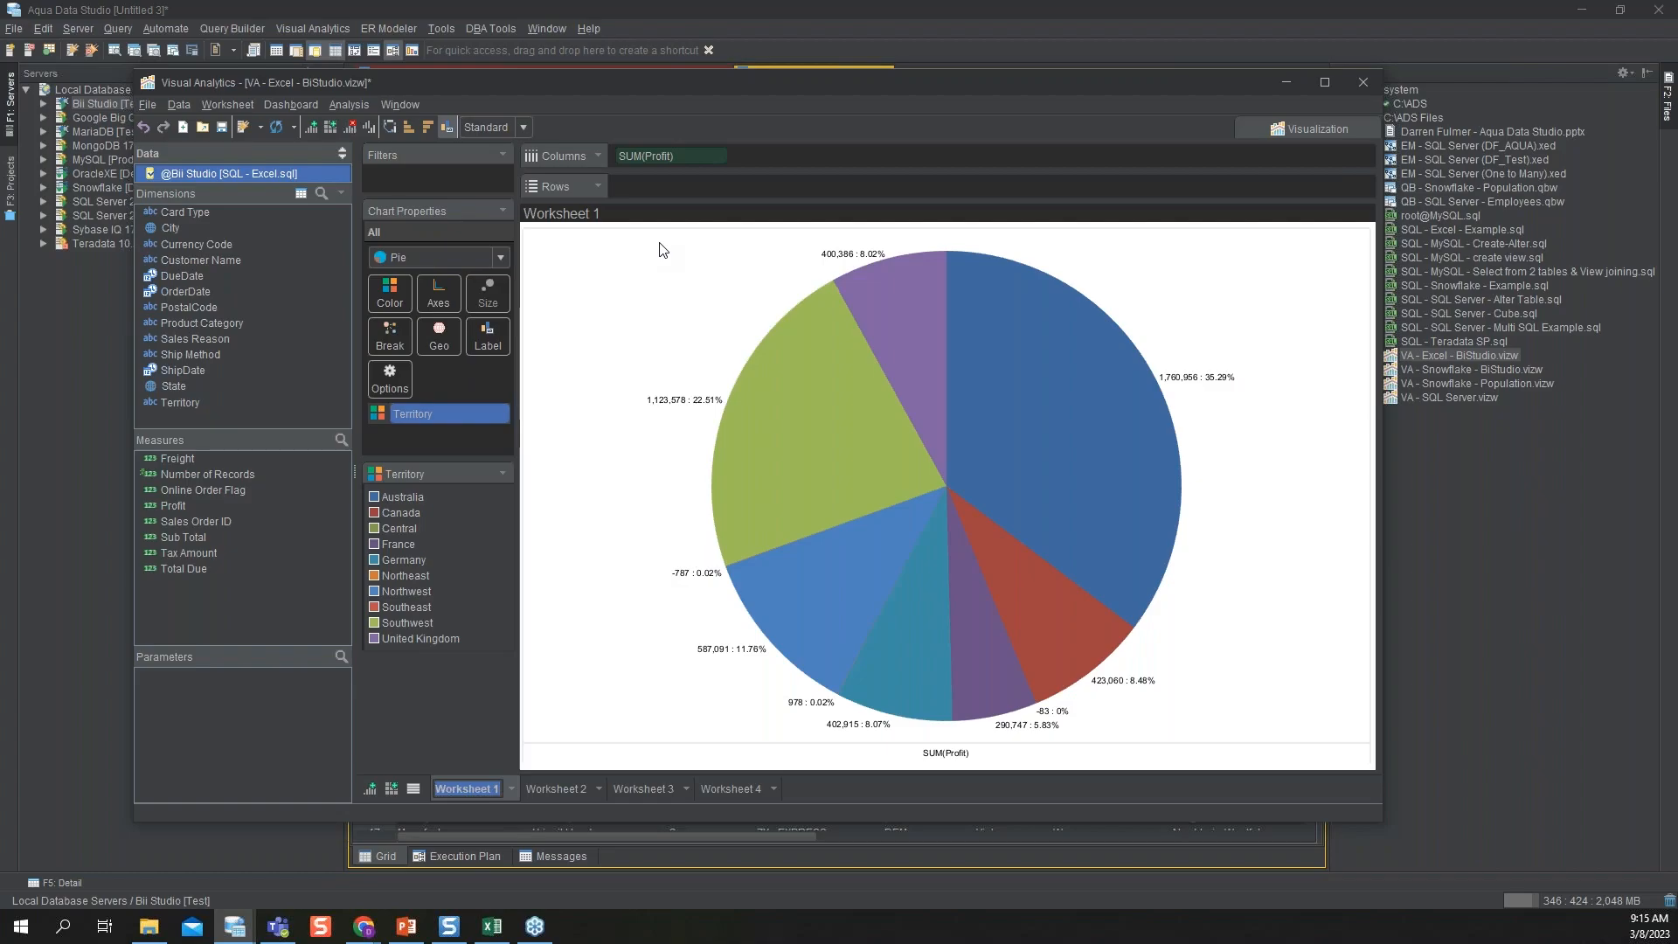
pyautogui.write('Profi')
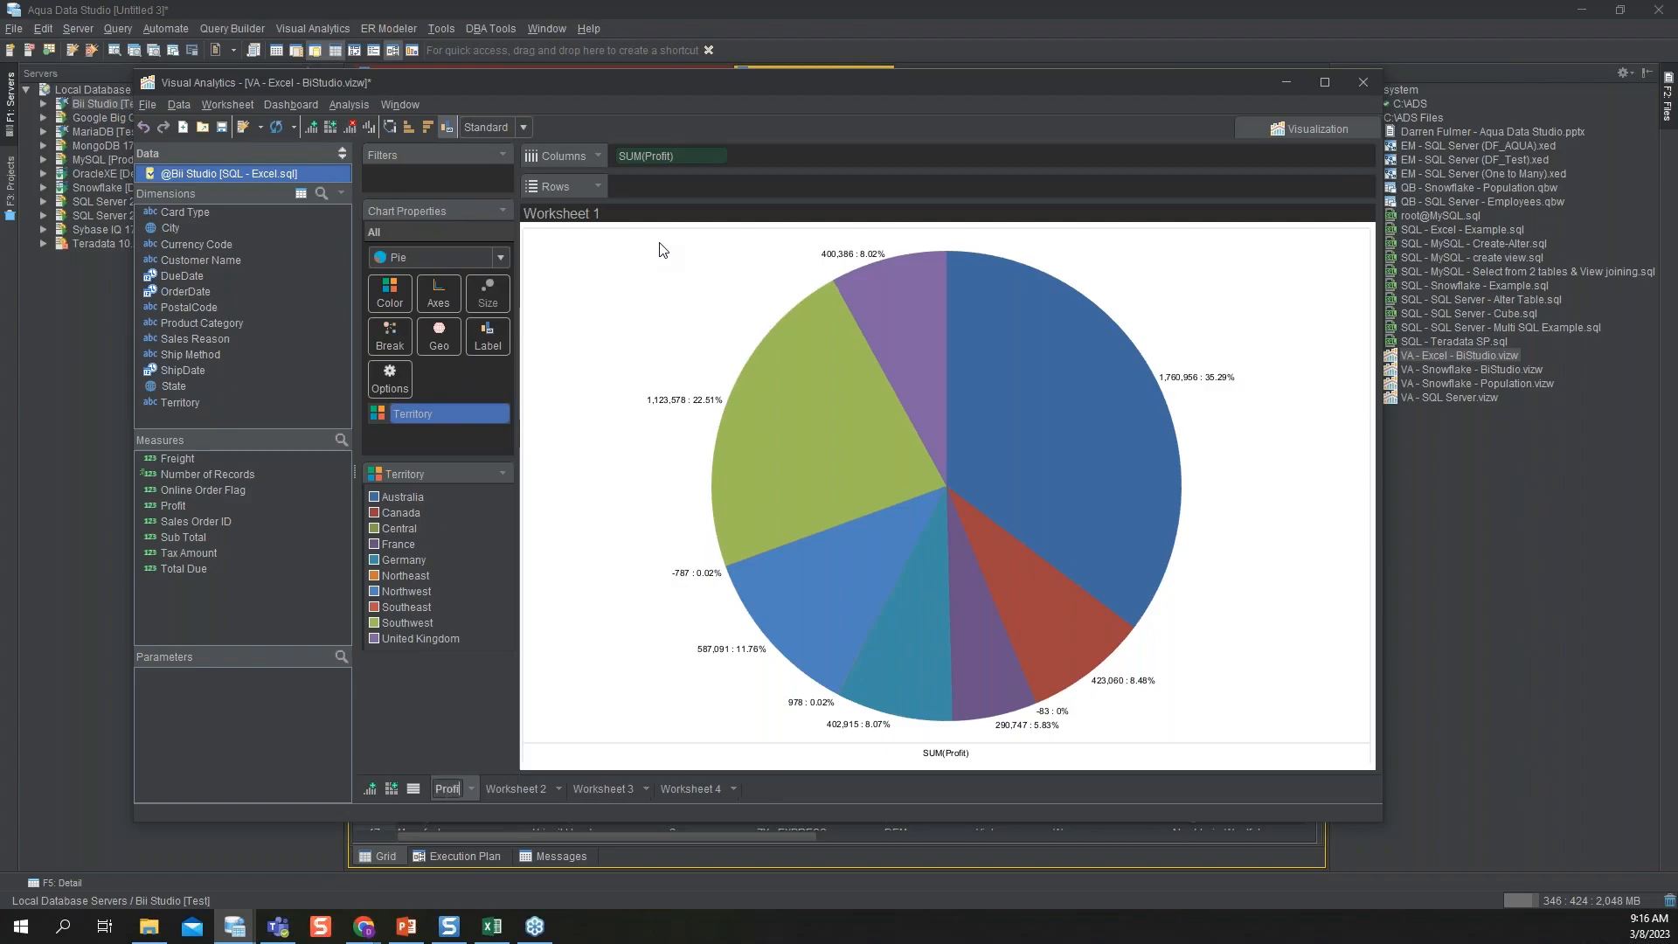
pyautogui.write('t by')
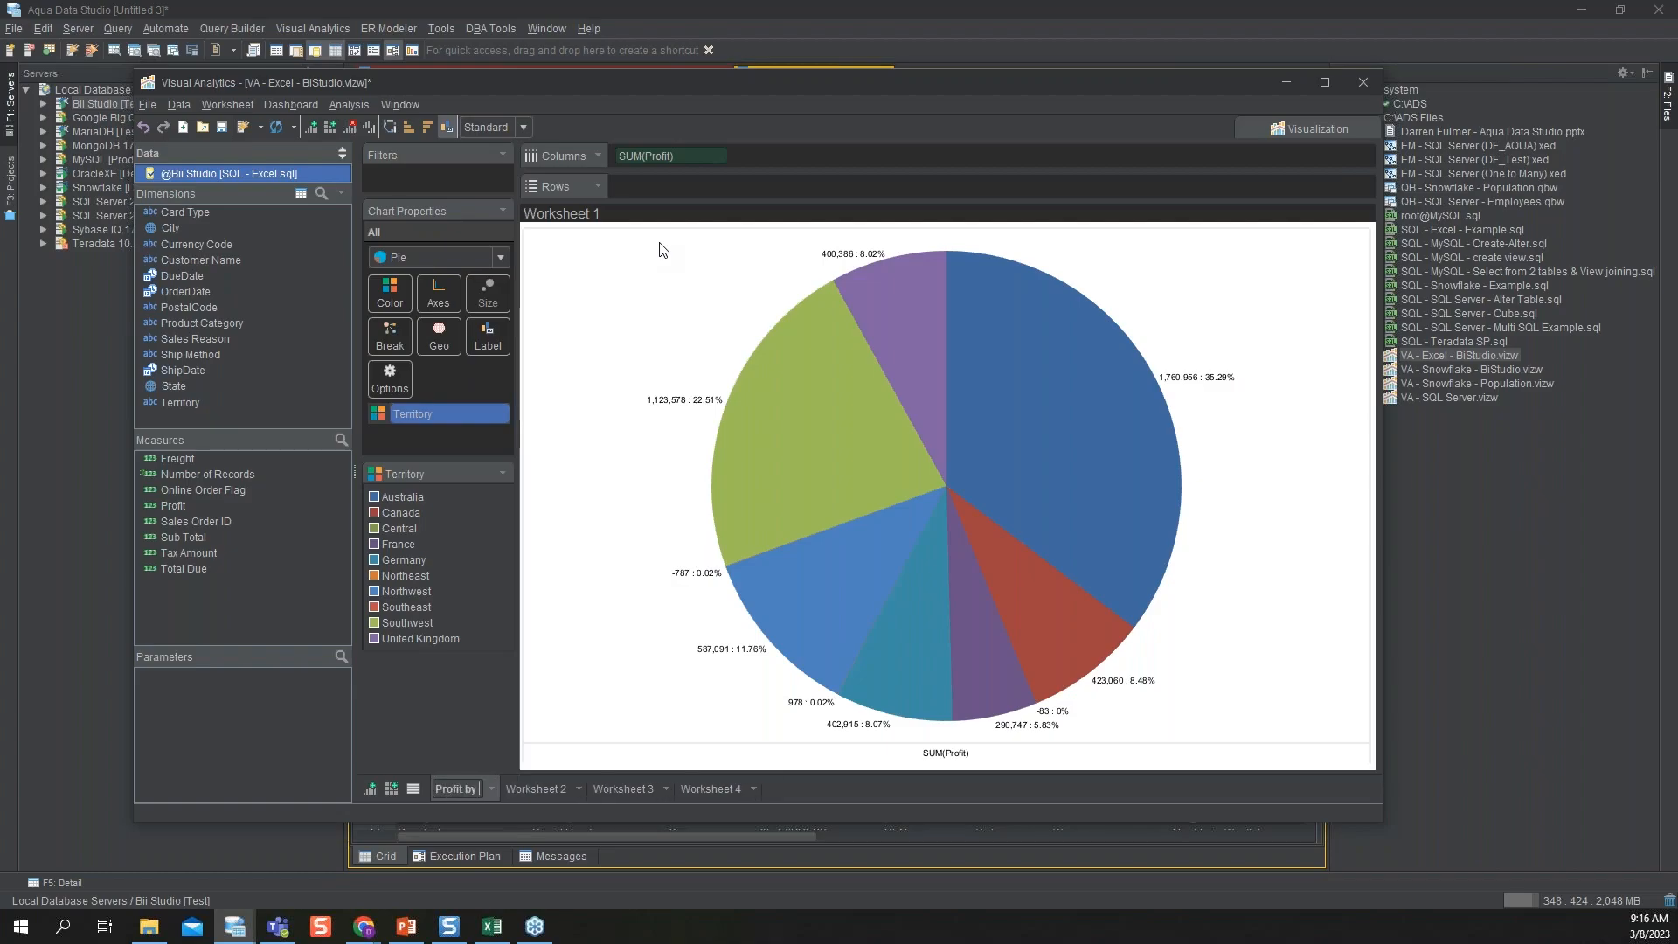
pyautogui.write(' Territory')
pyautogui.press('Return')
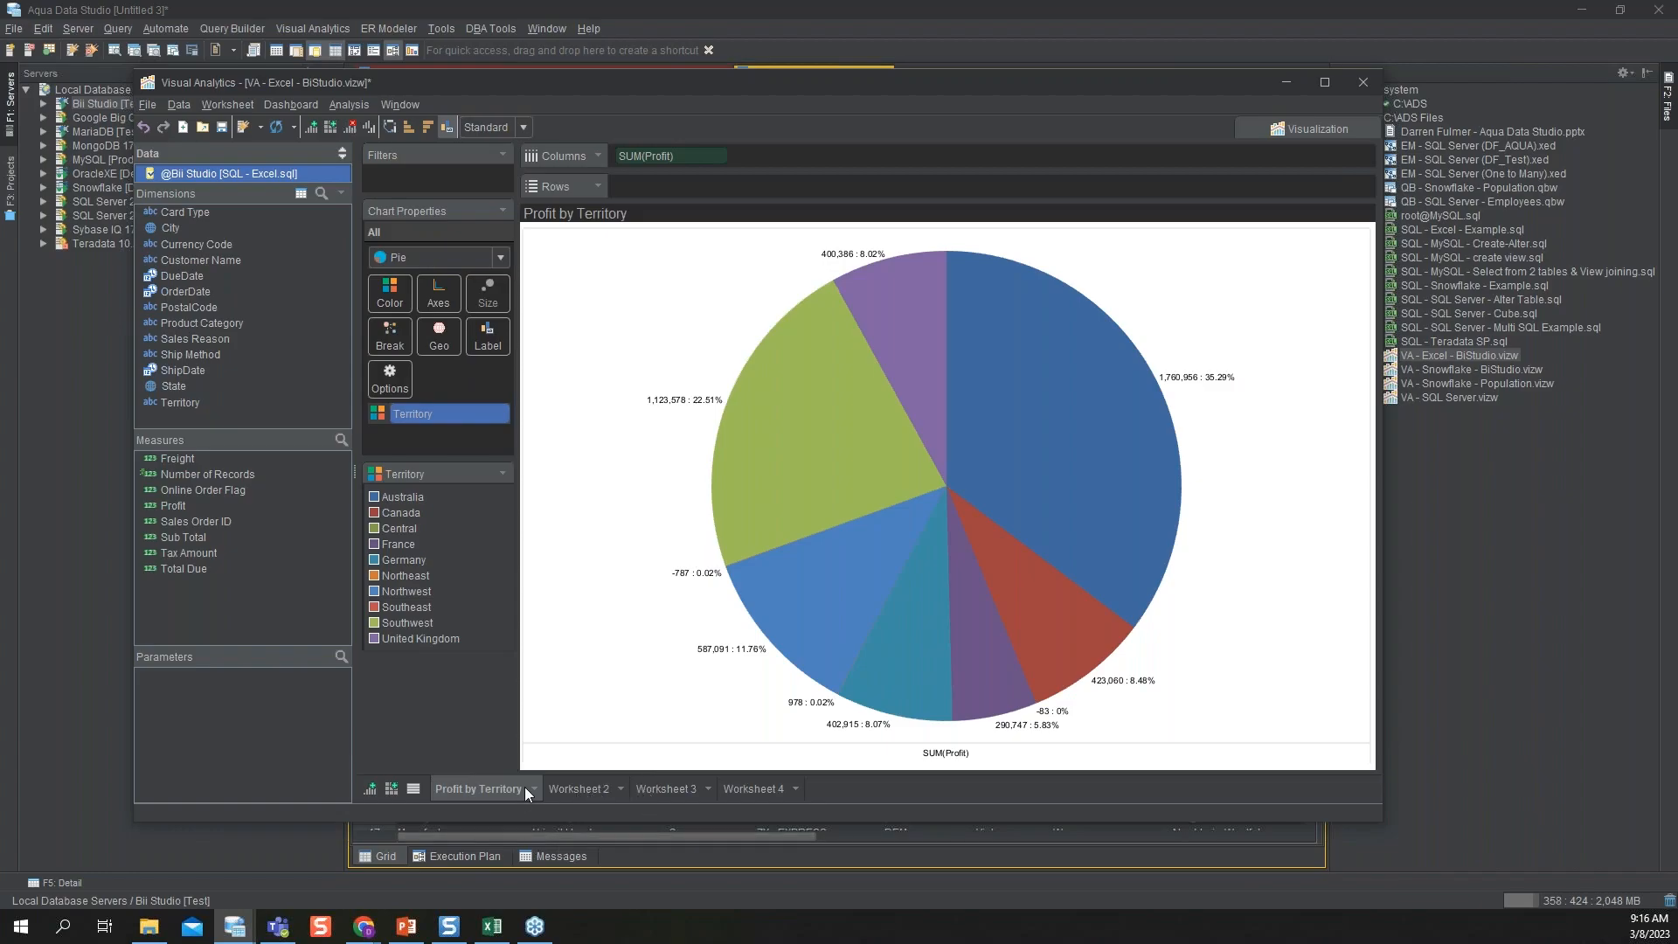
# Step: Look at Worksheet 2, and rename Worksheet 3 as "Sum & Profit by Week"
pyautogui.click(566, 790)
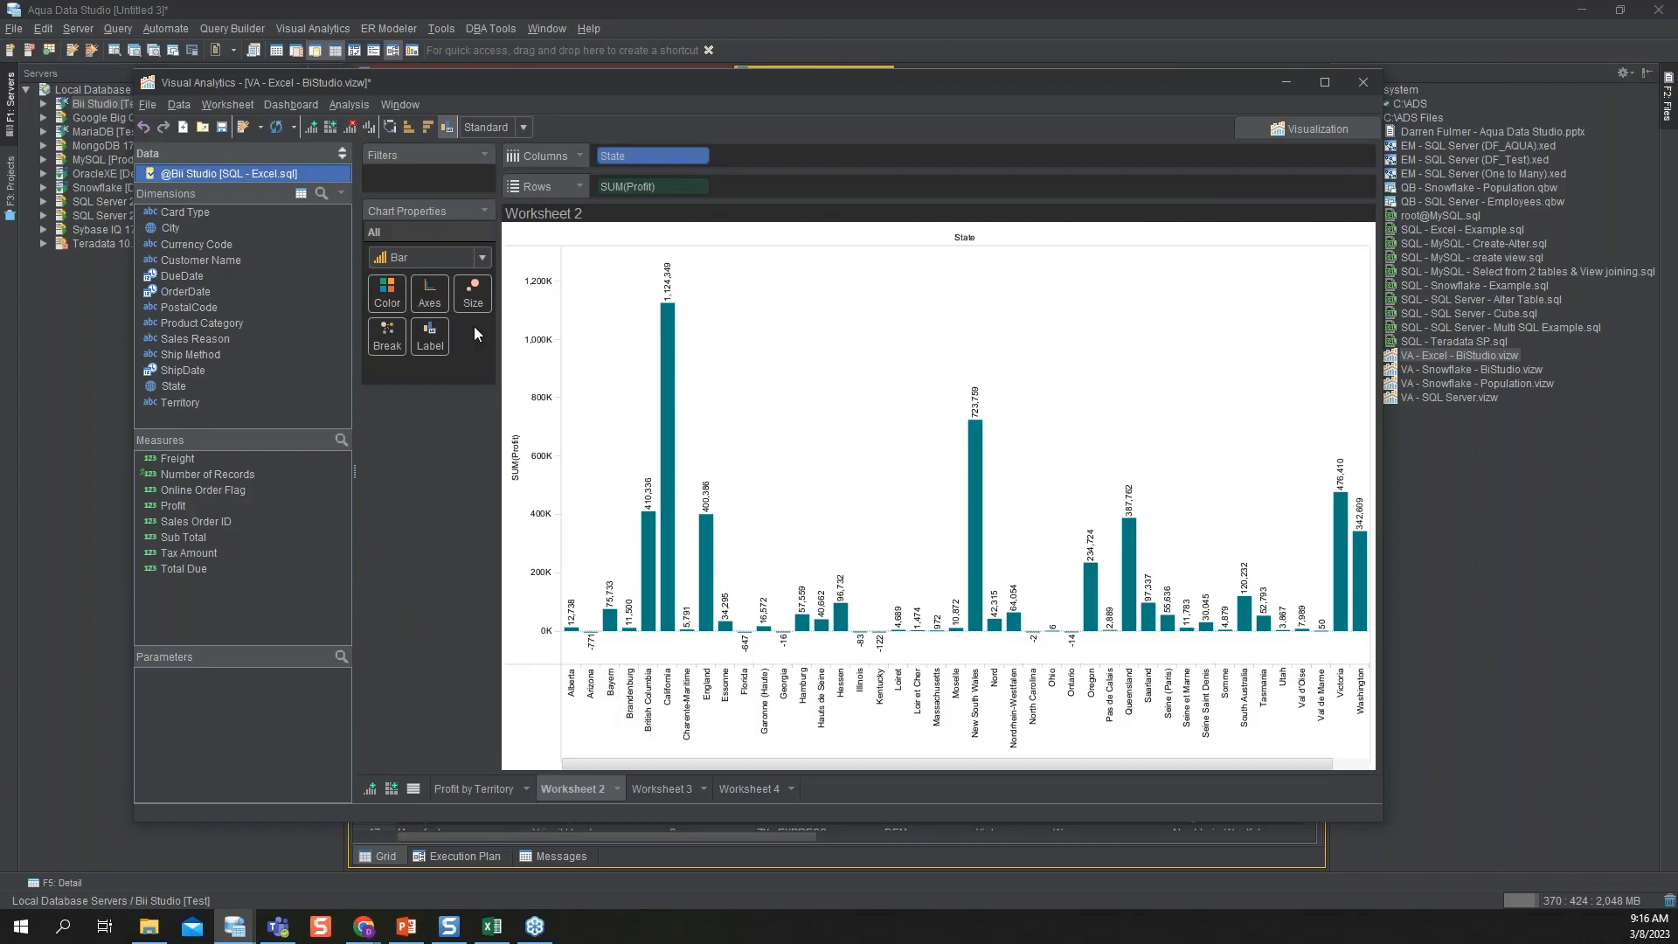
pyautogui.click(654, 790)
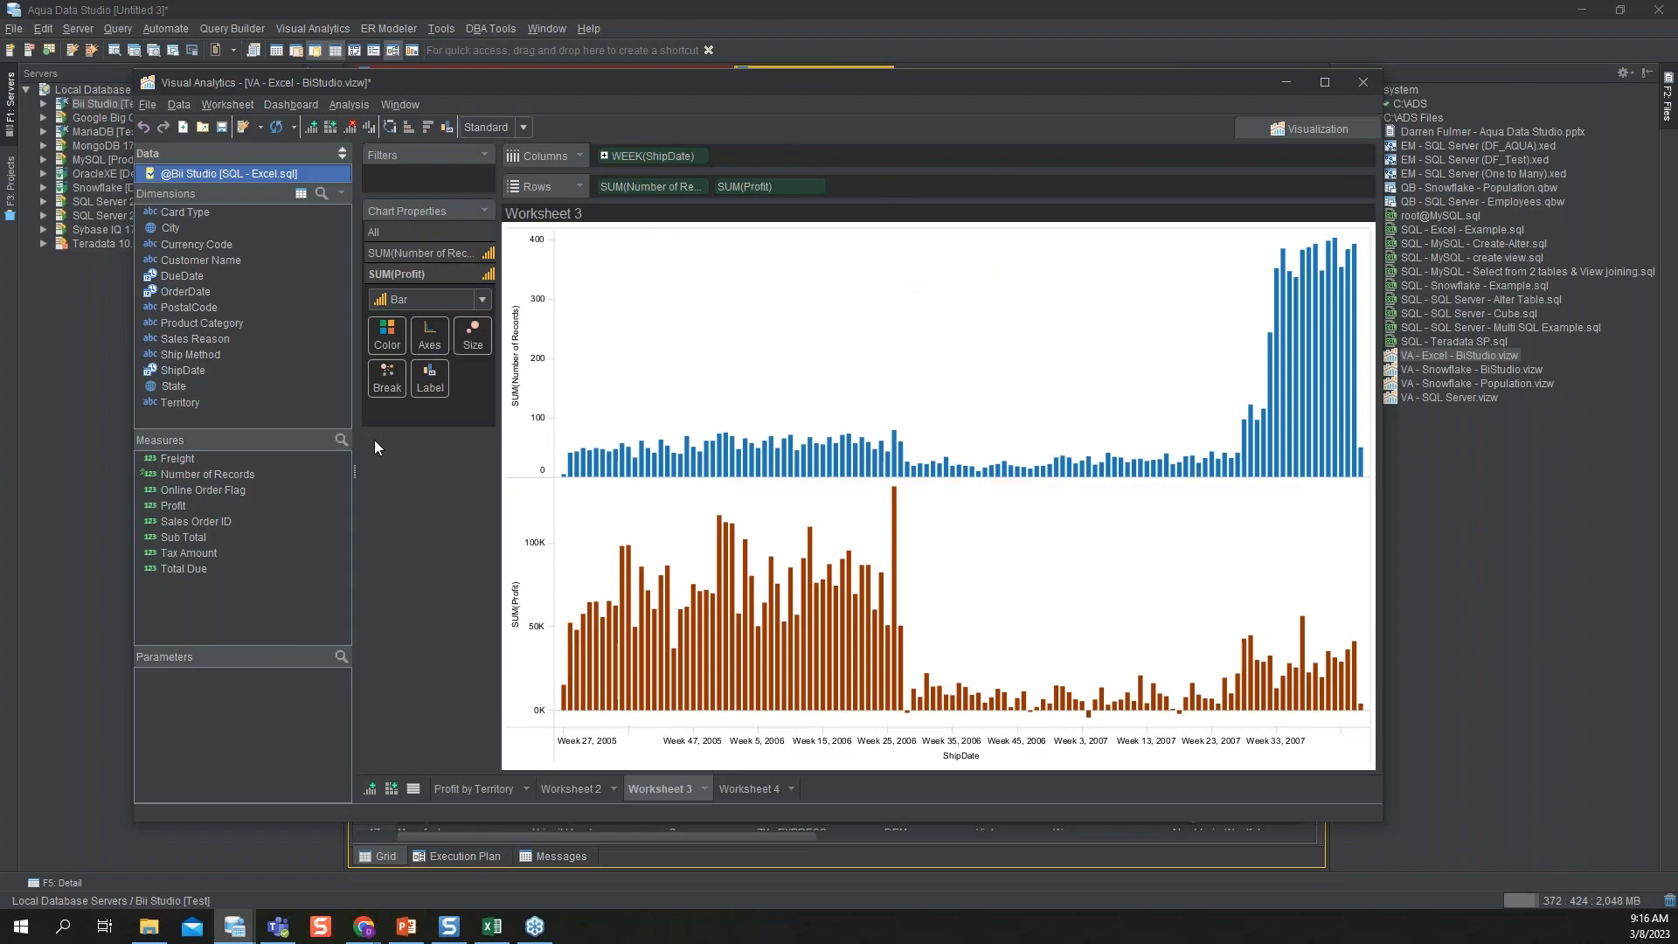
pyautogui.click(705, 789)
pyautogui.click(669, 661)
pyautogui.write('Sum')
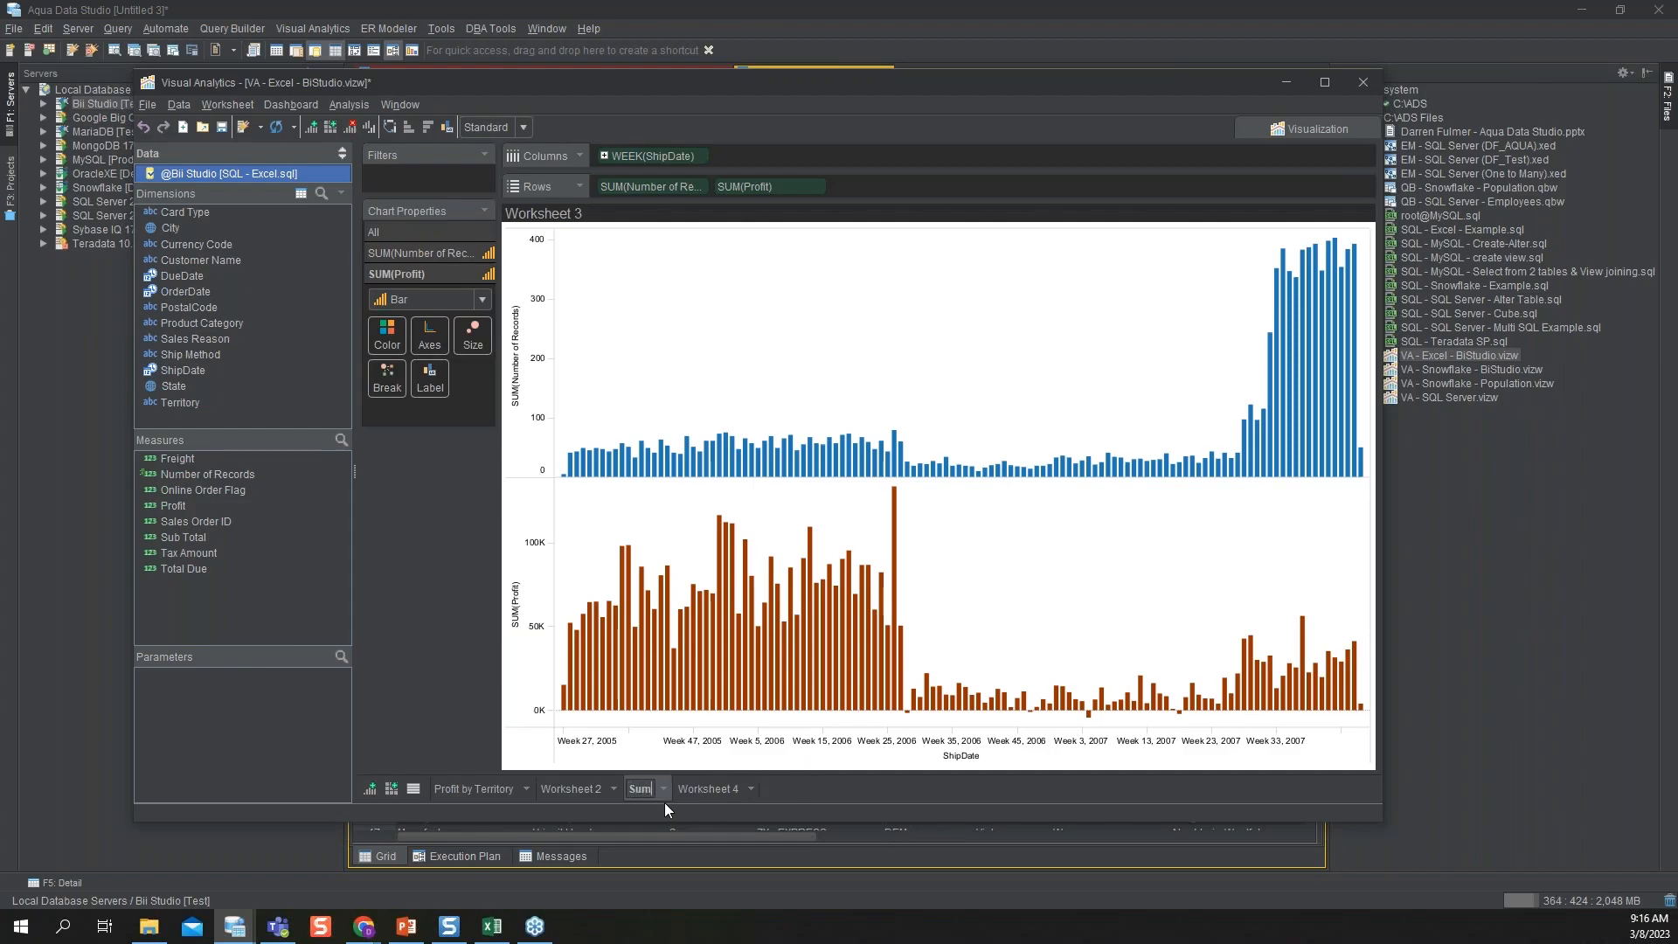
pyautogui.write(' & Profit by Week')
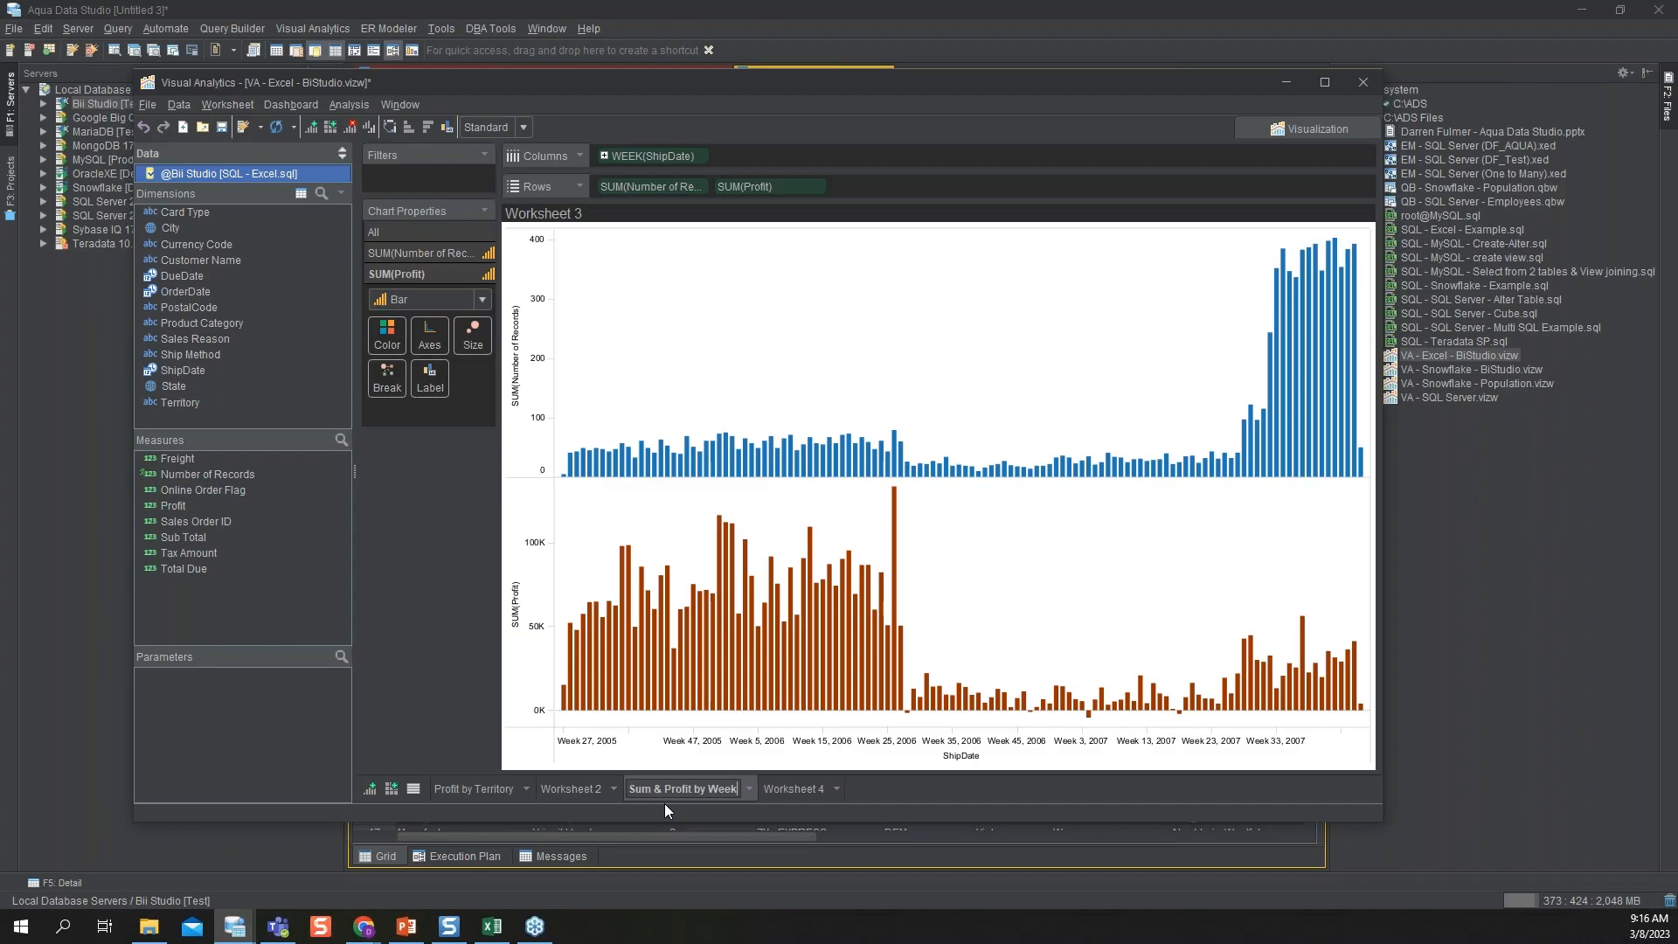
pyautogui.press('Return')
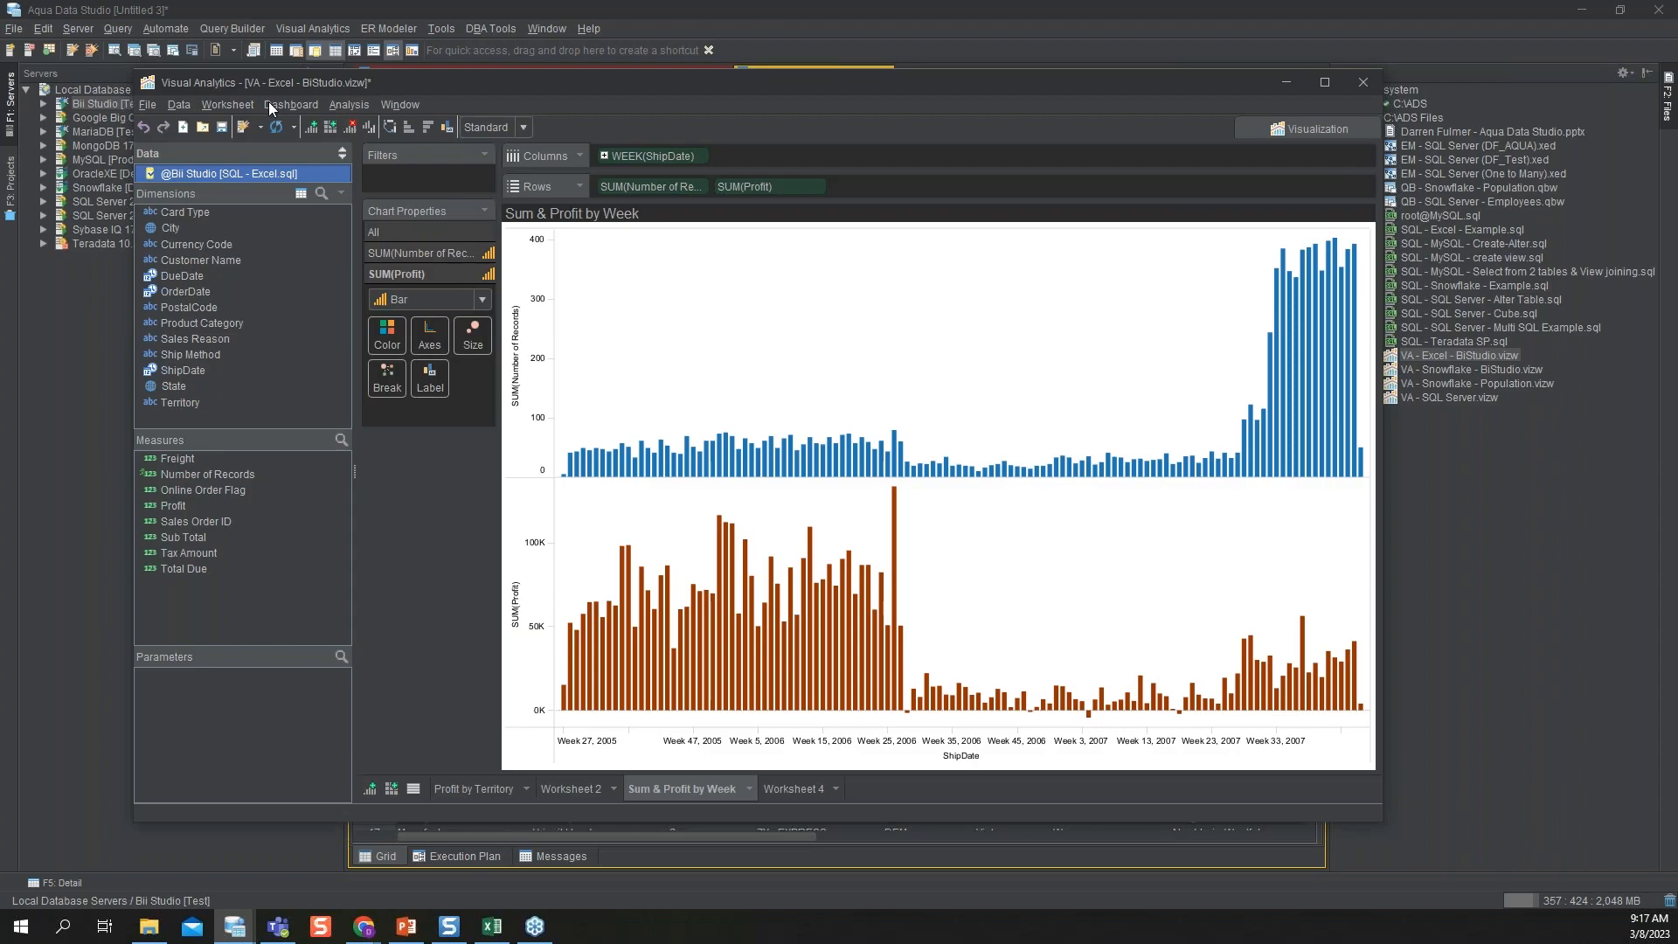
# Step: Create a new dashboard and place the Profit by Territory sheet on it
pyautogui.click(392, 789)
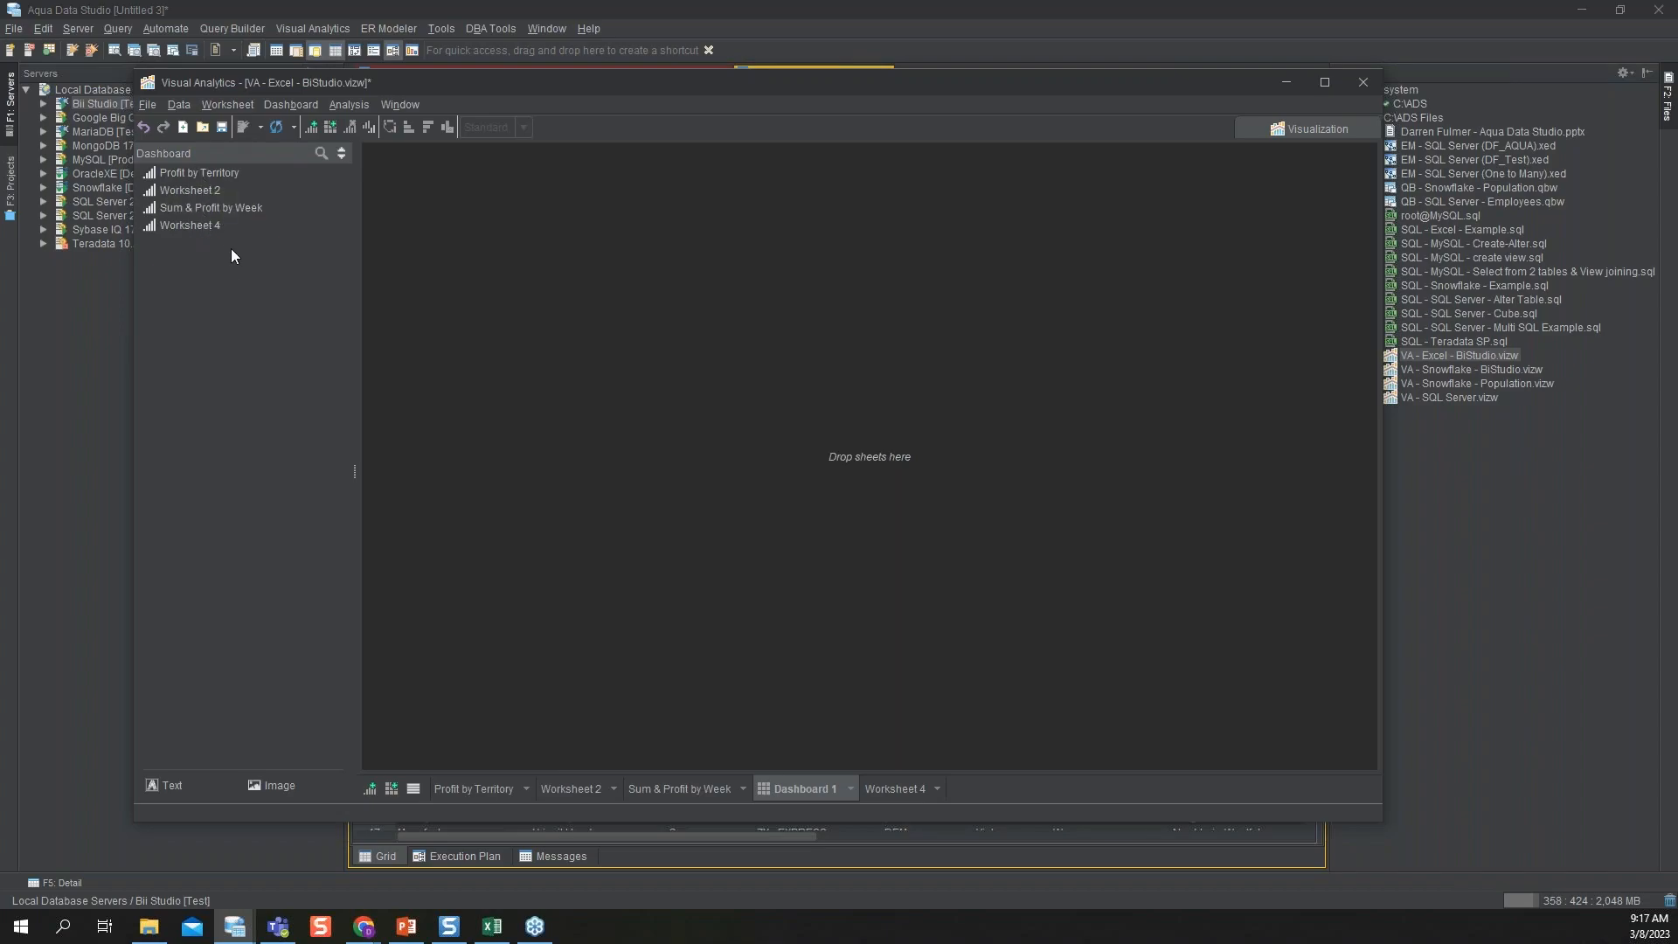
pyautogui.click(226, 175)
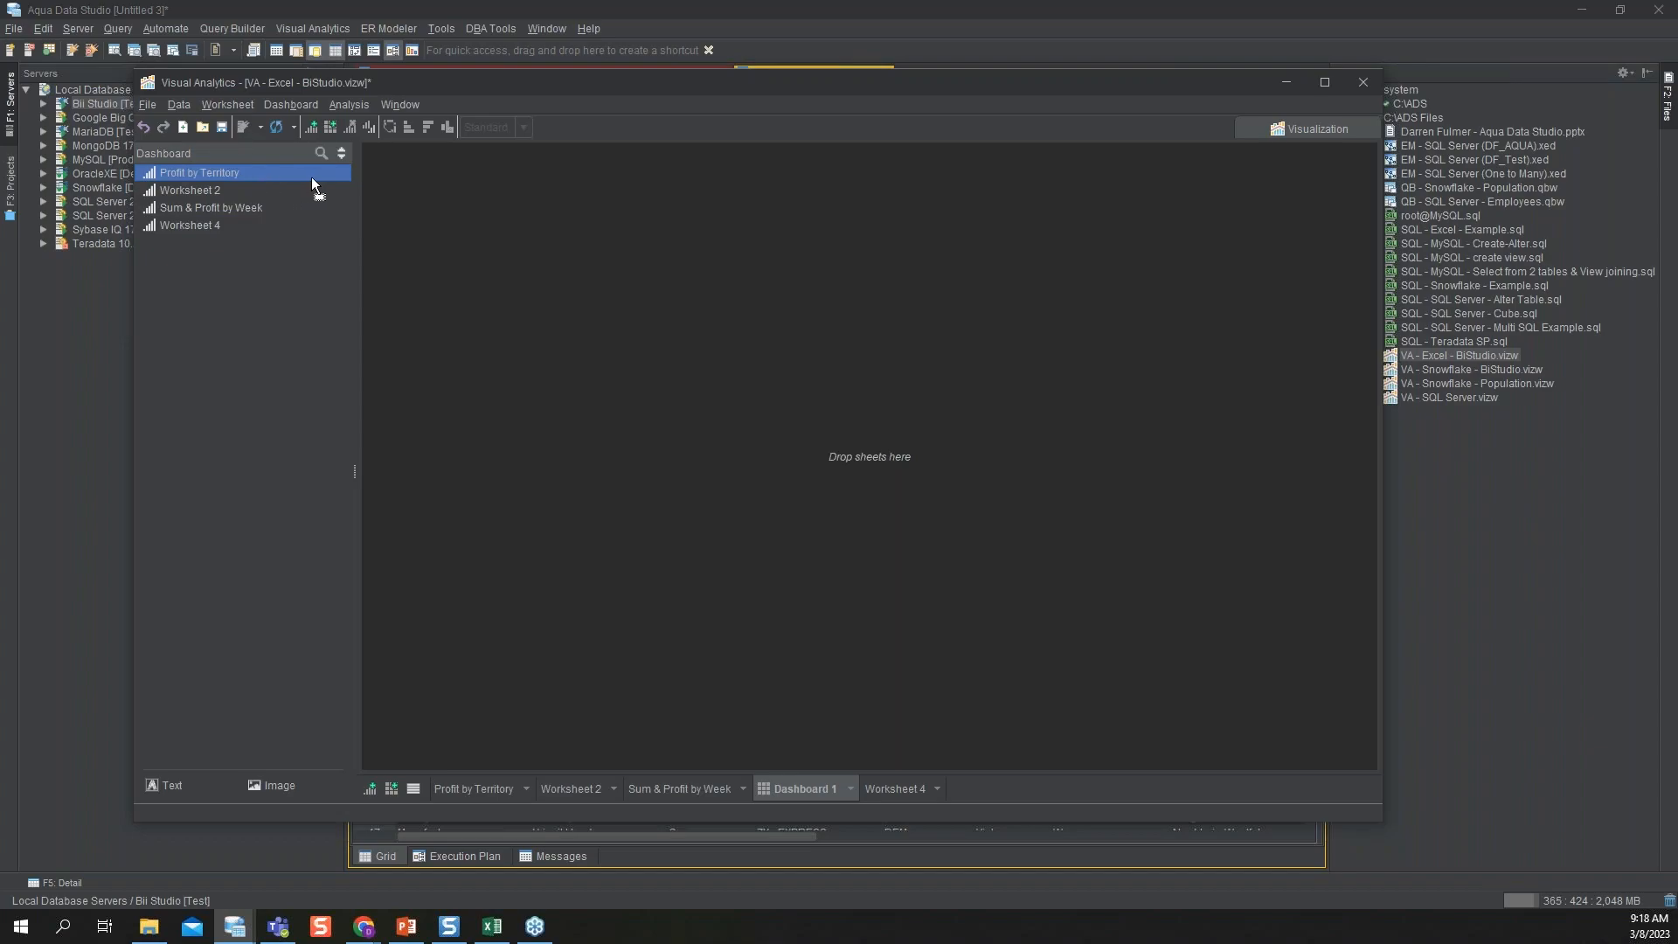
pyautogui.moveTo(312, 178); pyautogui.dragTo(577, 223)
pyautogui.moveTo(690, 238); pyautogui.dragTo(690, 239)
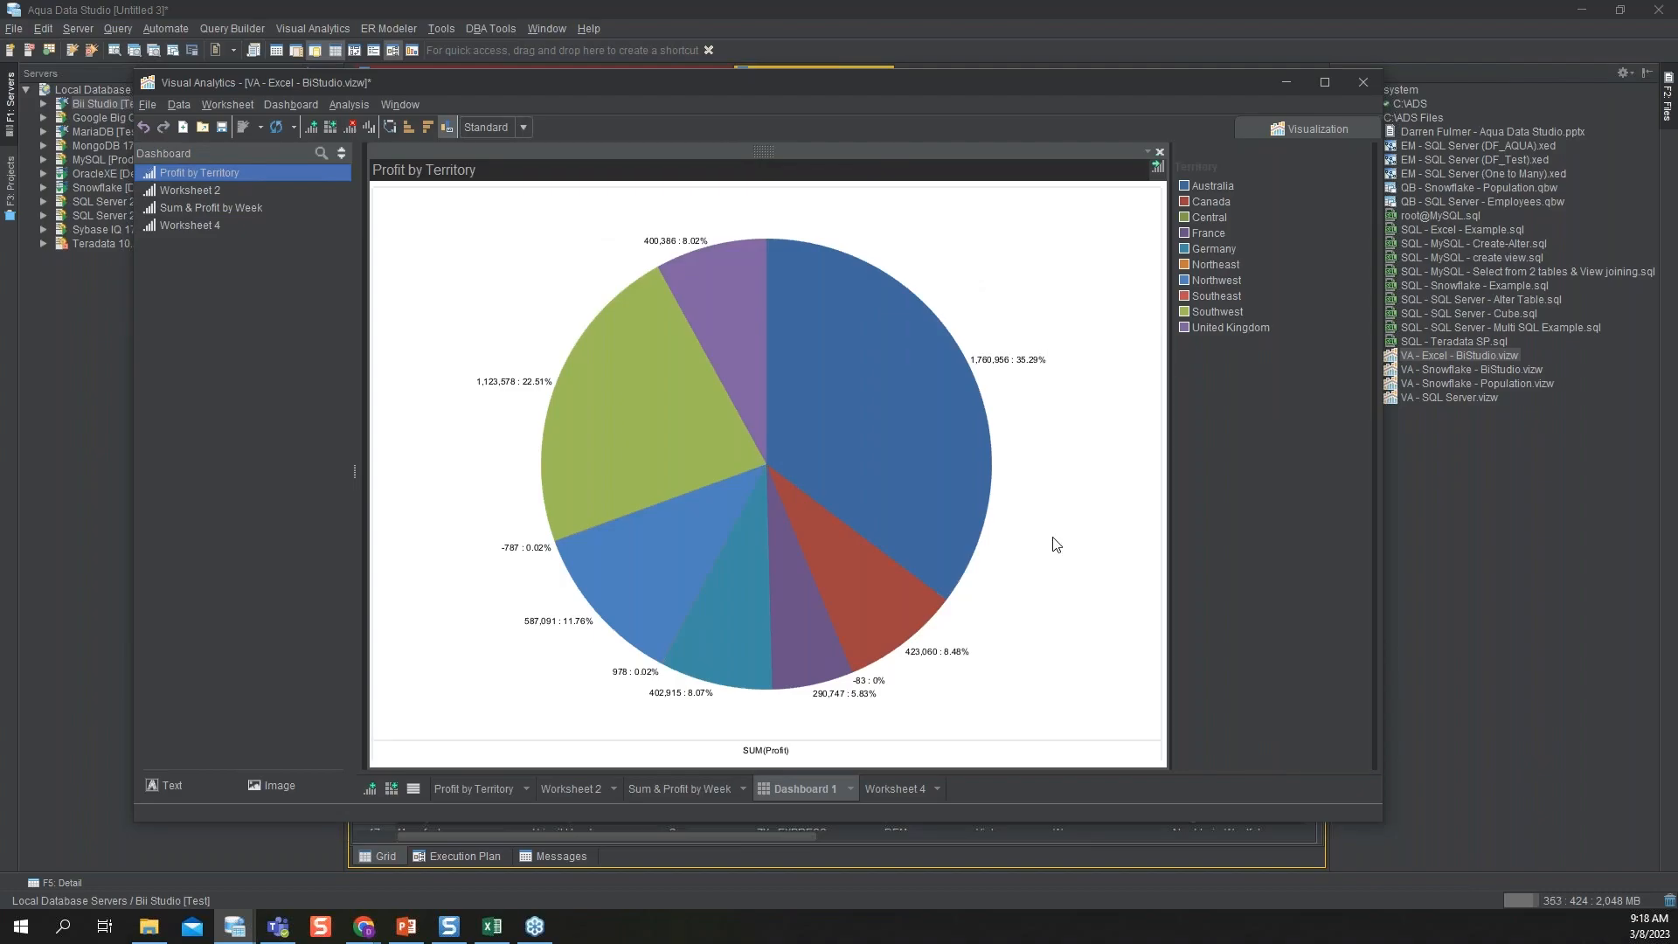
# Step: Add the Sum & Profit by Week sheet to the dashboard's lower half, beneath the pie chart
pyautogui.click(206, 208)
pyautogui.moveTo(316, 211)
pyautogui.mouseDown()
pyautogui.moveTo(472, 259)
pyautogui.moveTo(772, 301)
pyautogui.mouseUp()
pyautogui.moveTo(809, 406)
pyautogui.mouseDown()
pyautogui.moveTo(825, 476)
pyautogui.moveTo(722, 546)
pyautogui.moveTo(778, 612)
pyautogui.moveTo(775, 398)
pyautogui.moveTo(876, 456)
pyautogui.moveTo(630, 554)
pyautogui.moveTo(705, 275)
pyautogui.moveTo(864, 546)
pyautogui.moveTo(787, 585)
pyautogui.mouseUp()
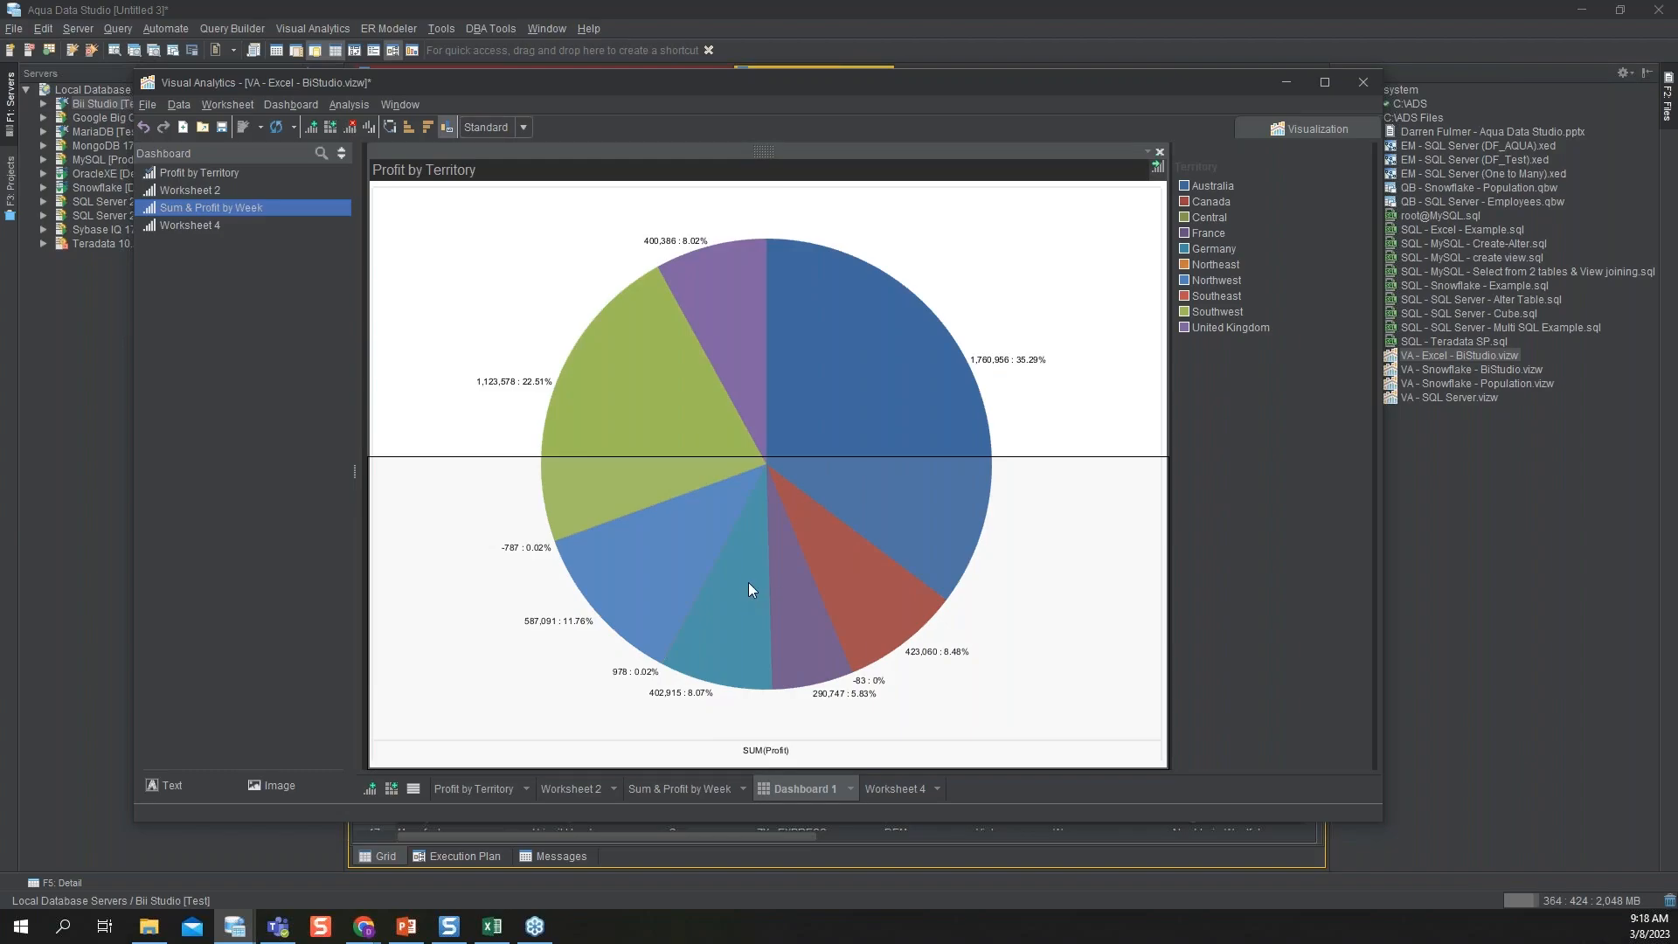
pyautogui.moveTo(748, 583); pyautogui.dragTo(749, 582)
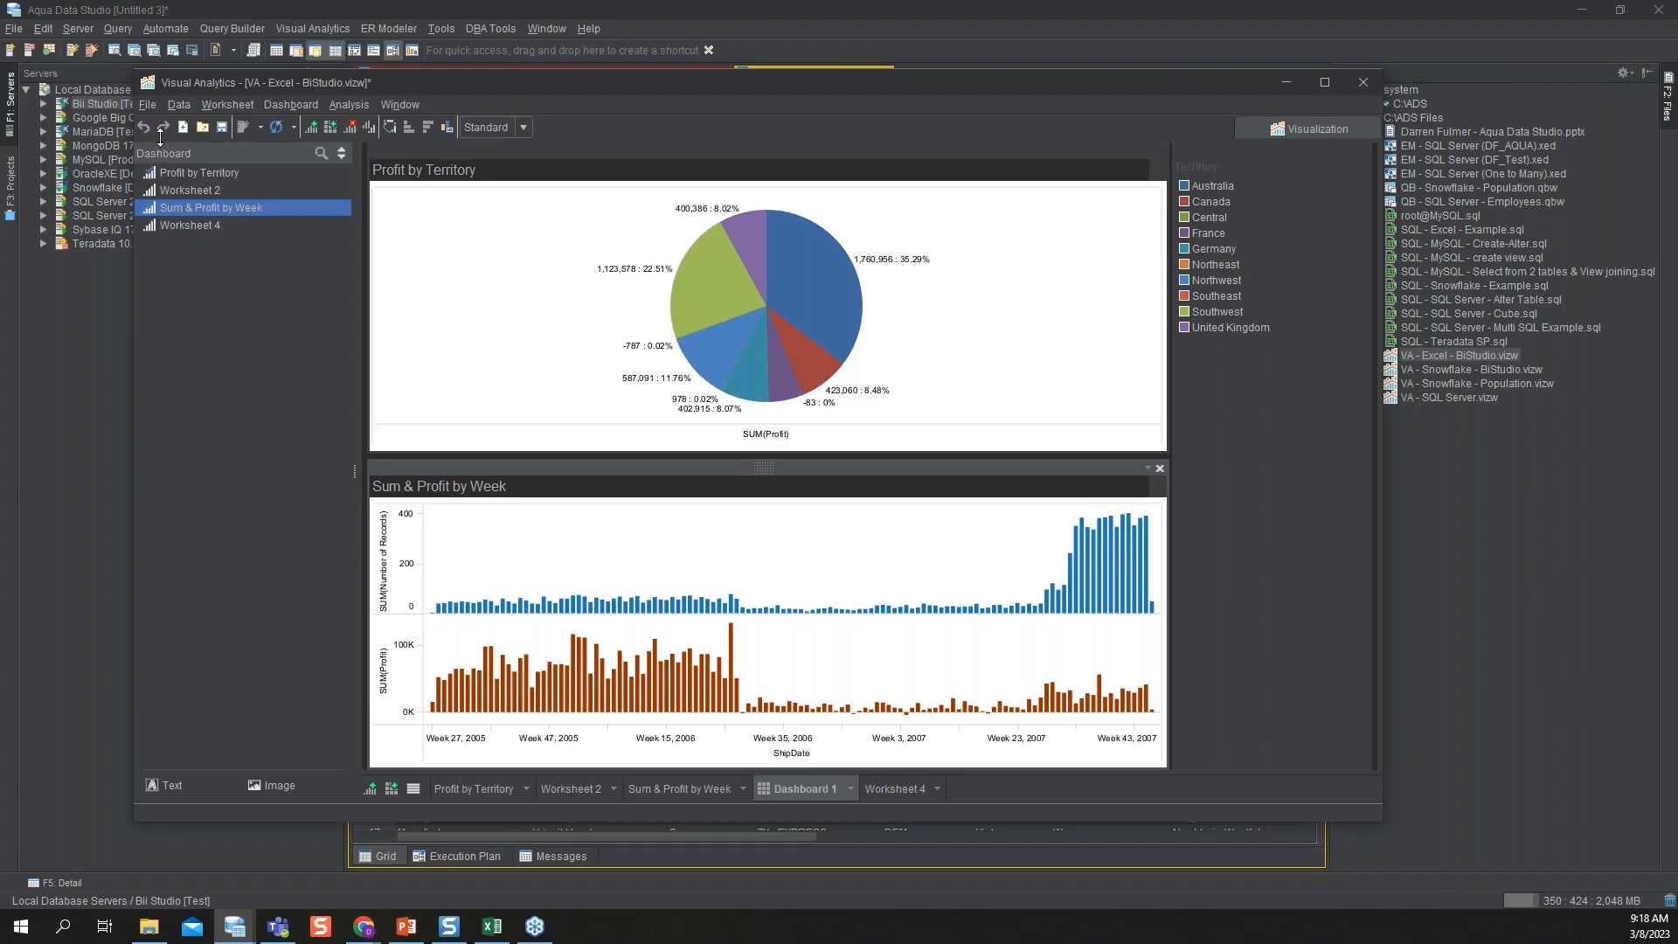
pyautogui.click(147, 106)
pyautogui.moveTo(165, 241)
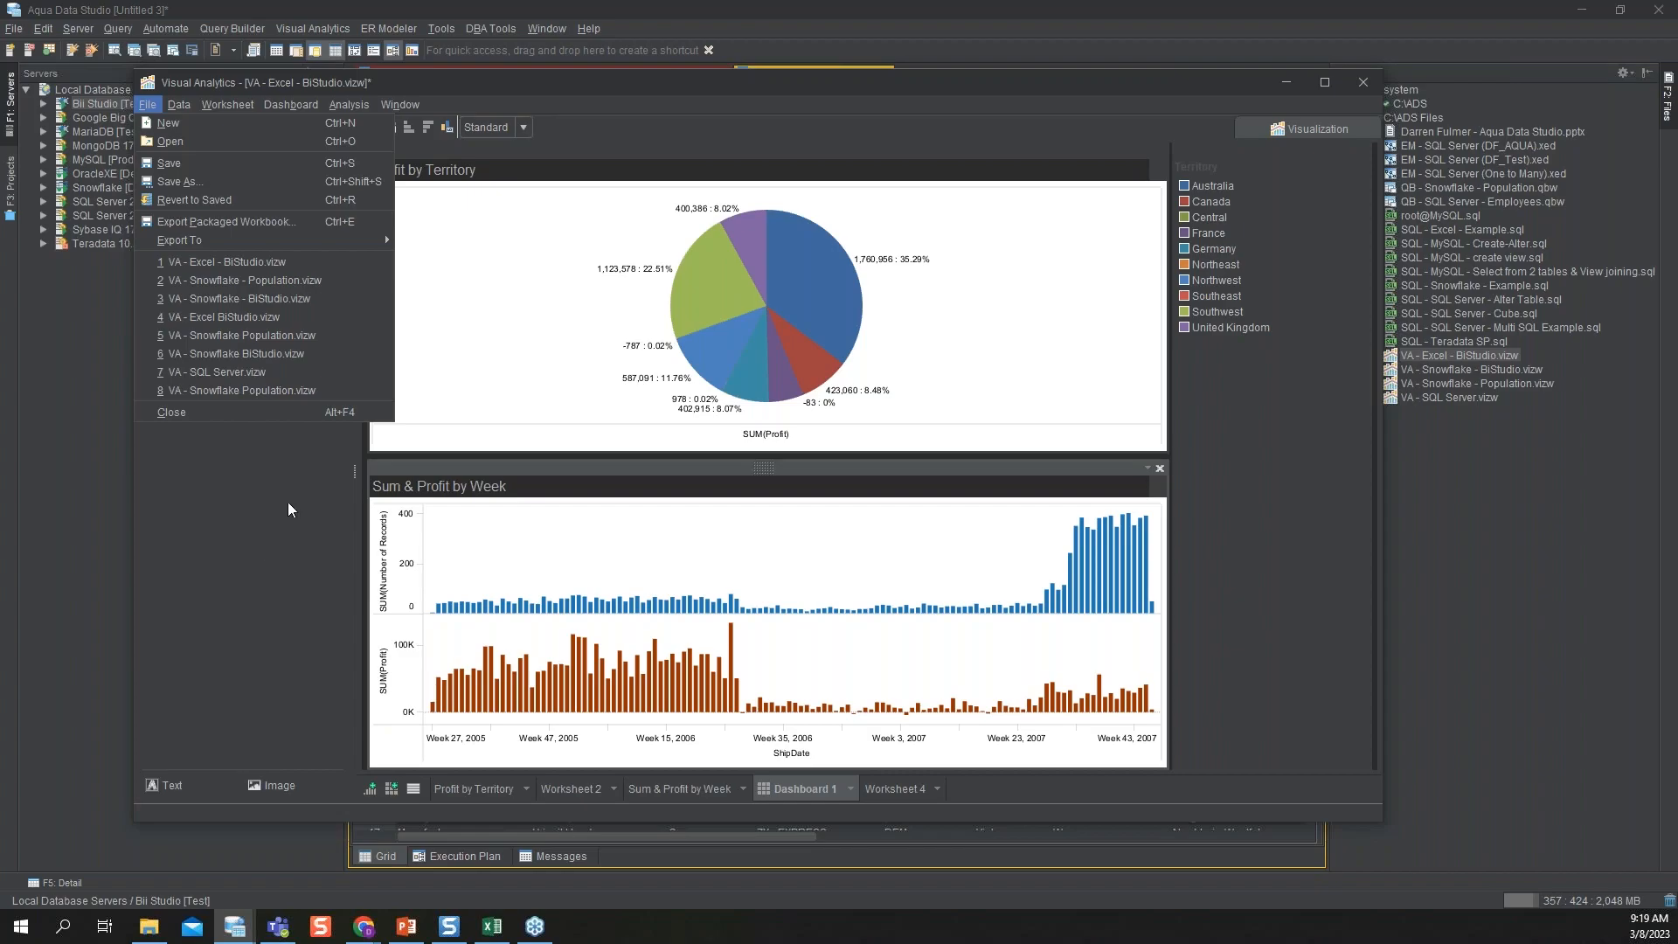
pyautogui.click(468, 91)
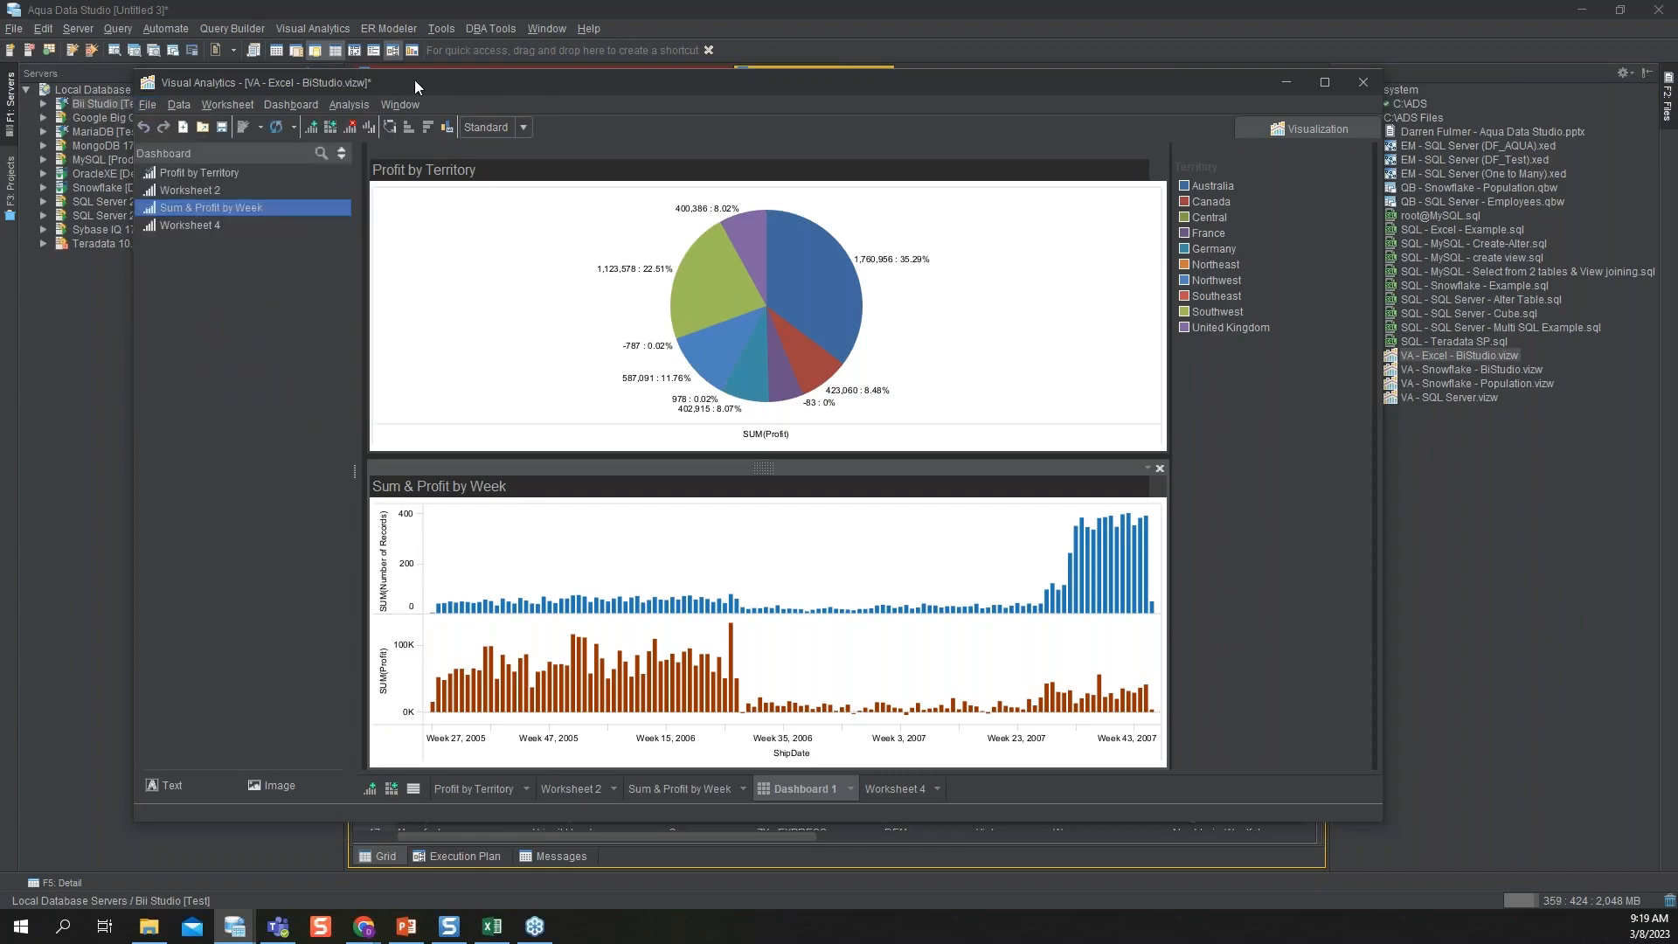
pyautogui.click(147, 106)
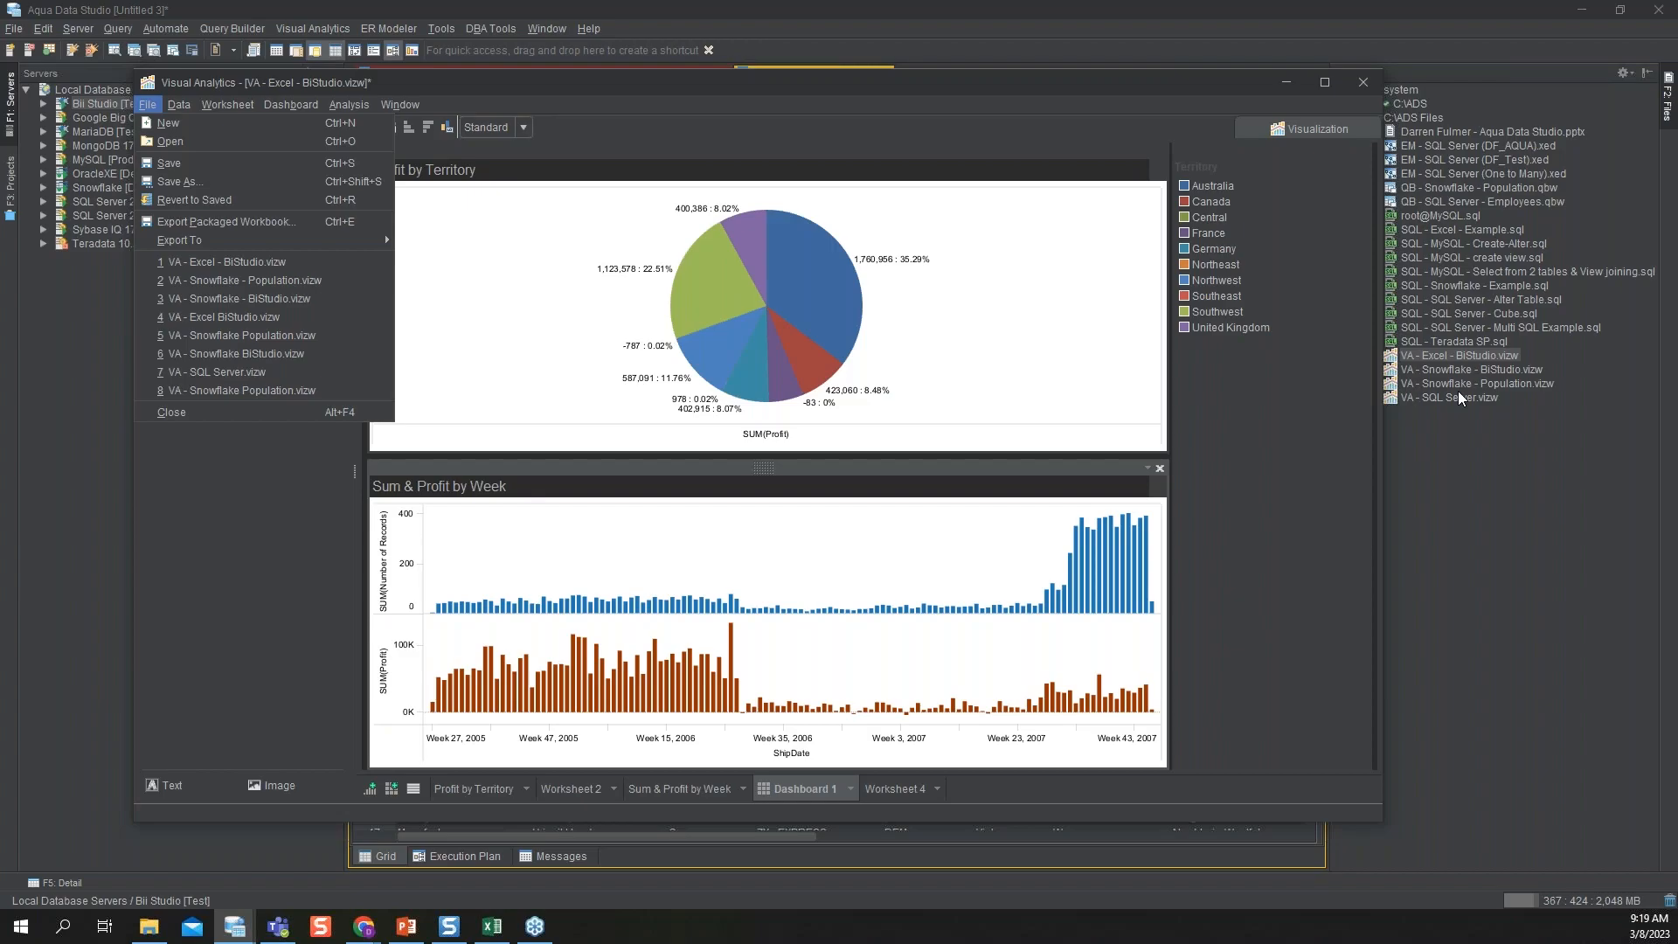
pyautogui.click(612, 76)
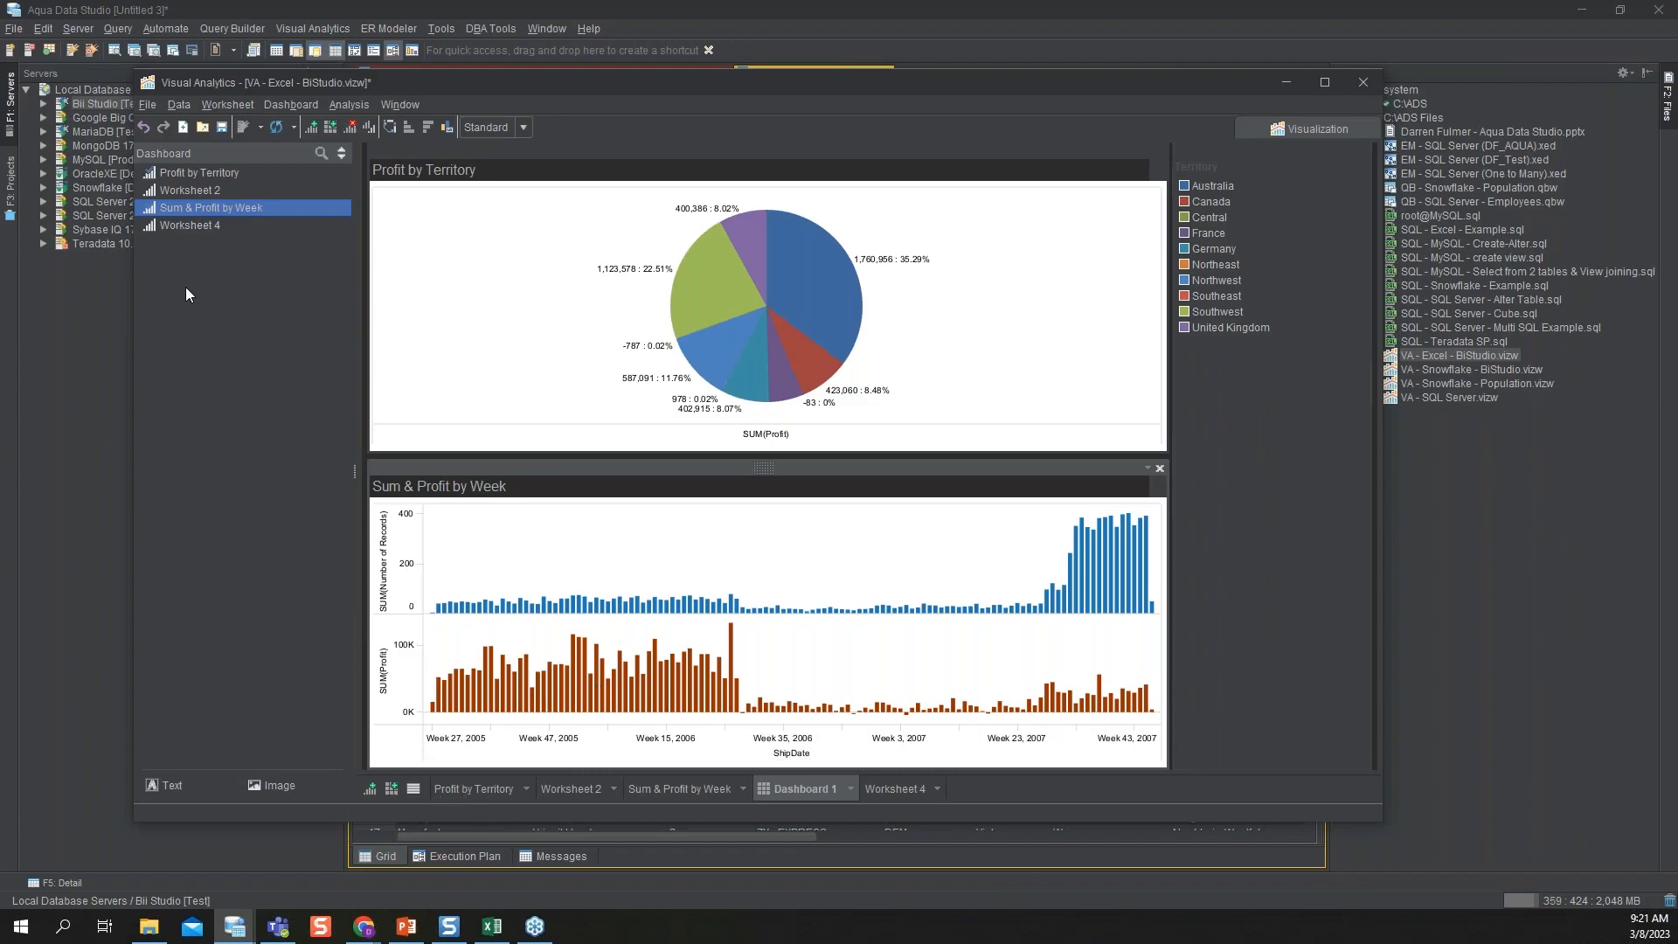
# Step: Return to the Profit by Territory worksheet and display the available visualization types, examining the Sunburst requirements
pyautogui.click(481, 791)
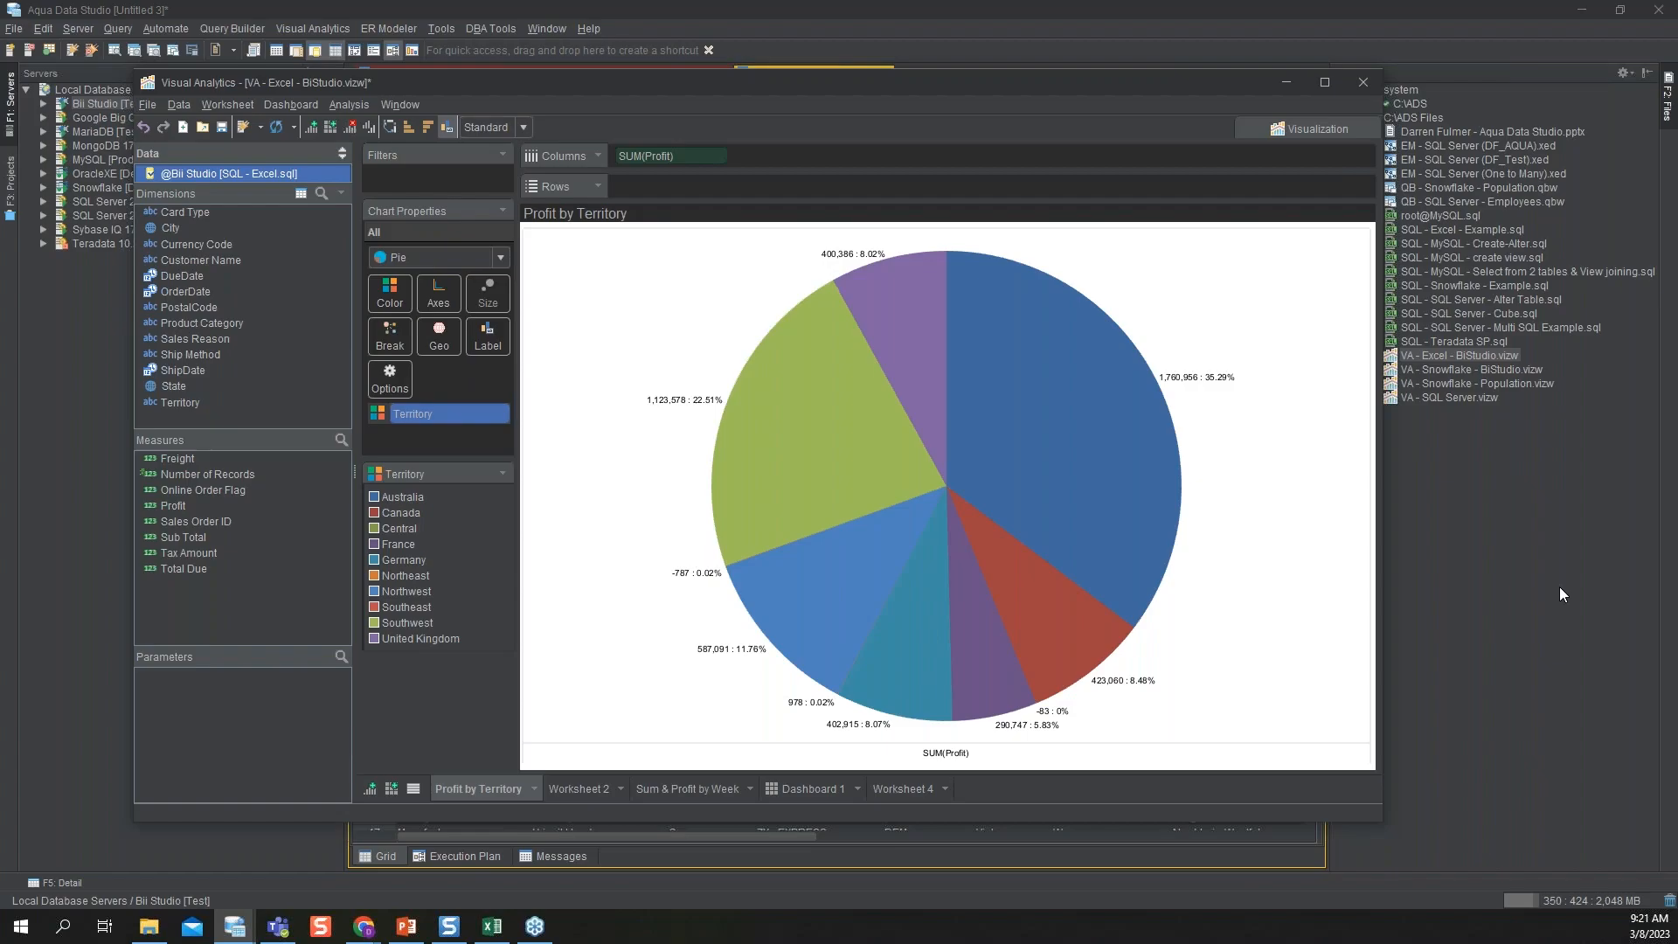
pyautogui.click(1302, 133)
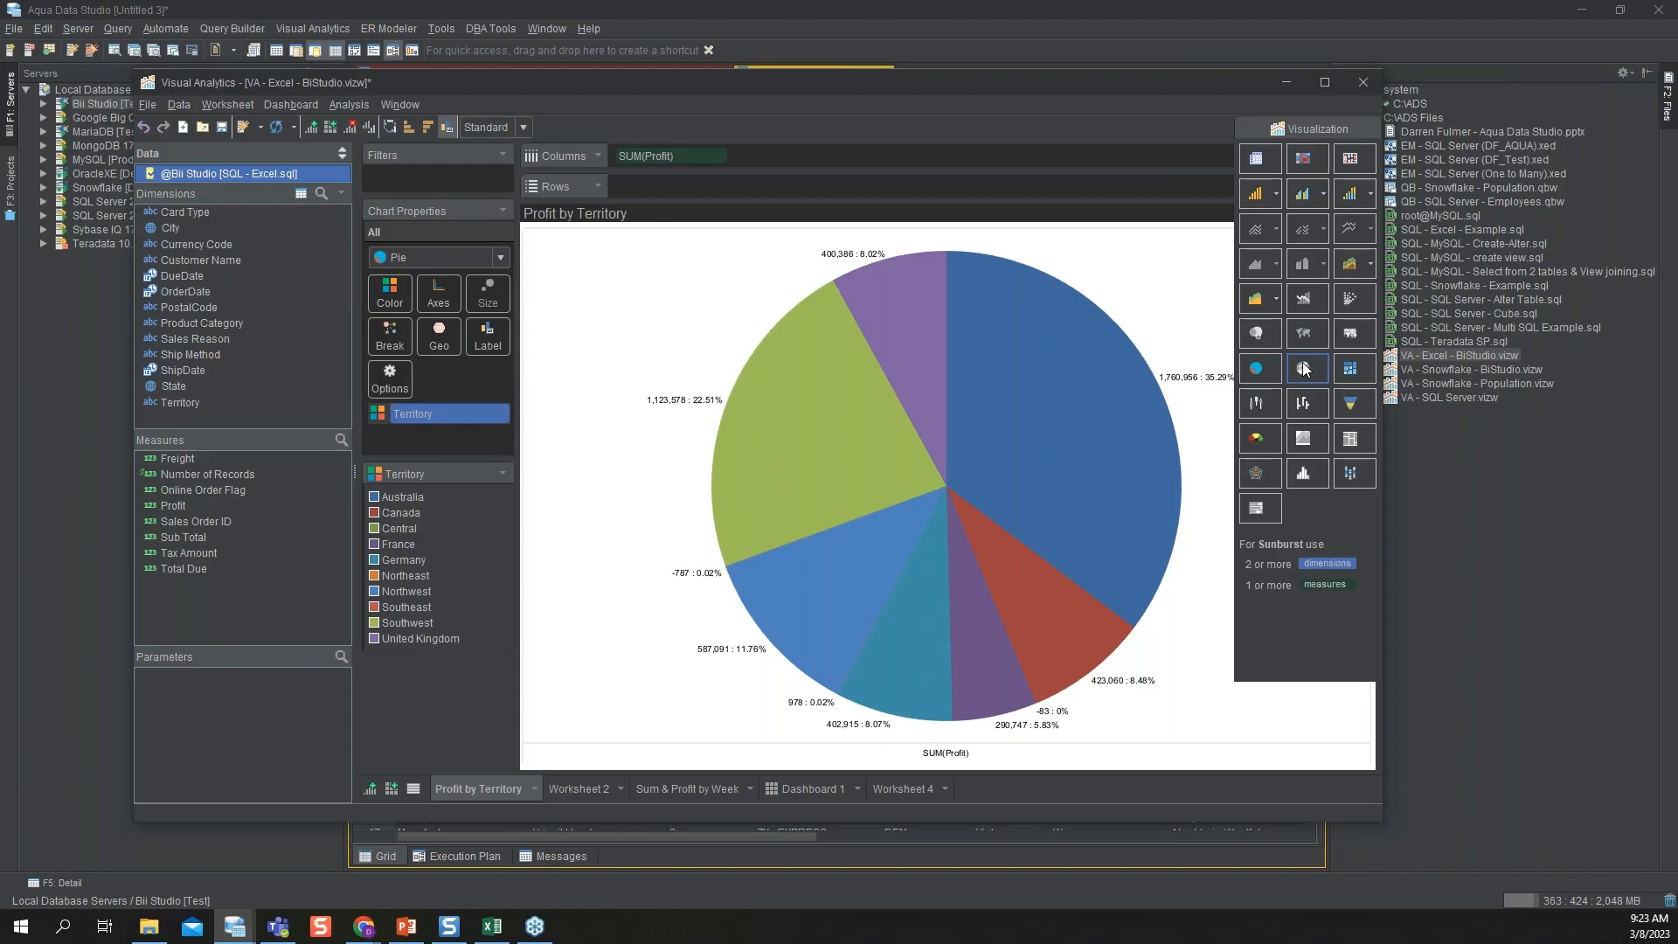
# Step: Hide the visualization types and review Worksheet 2, Profit by Territory, Sum & Profit by Week, Dashboard 1 and Worksheet 4 in turn
pyautogui.click(1315, 126)
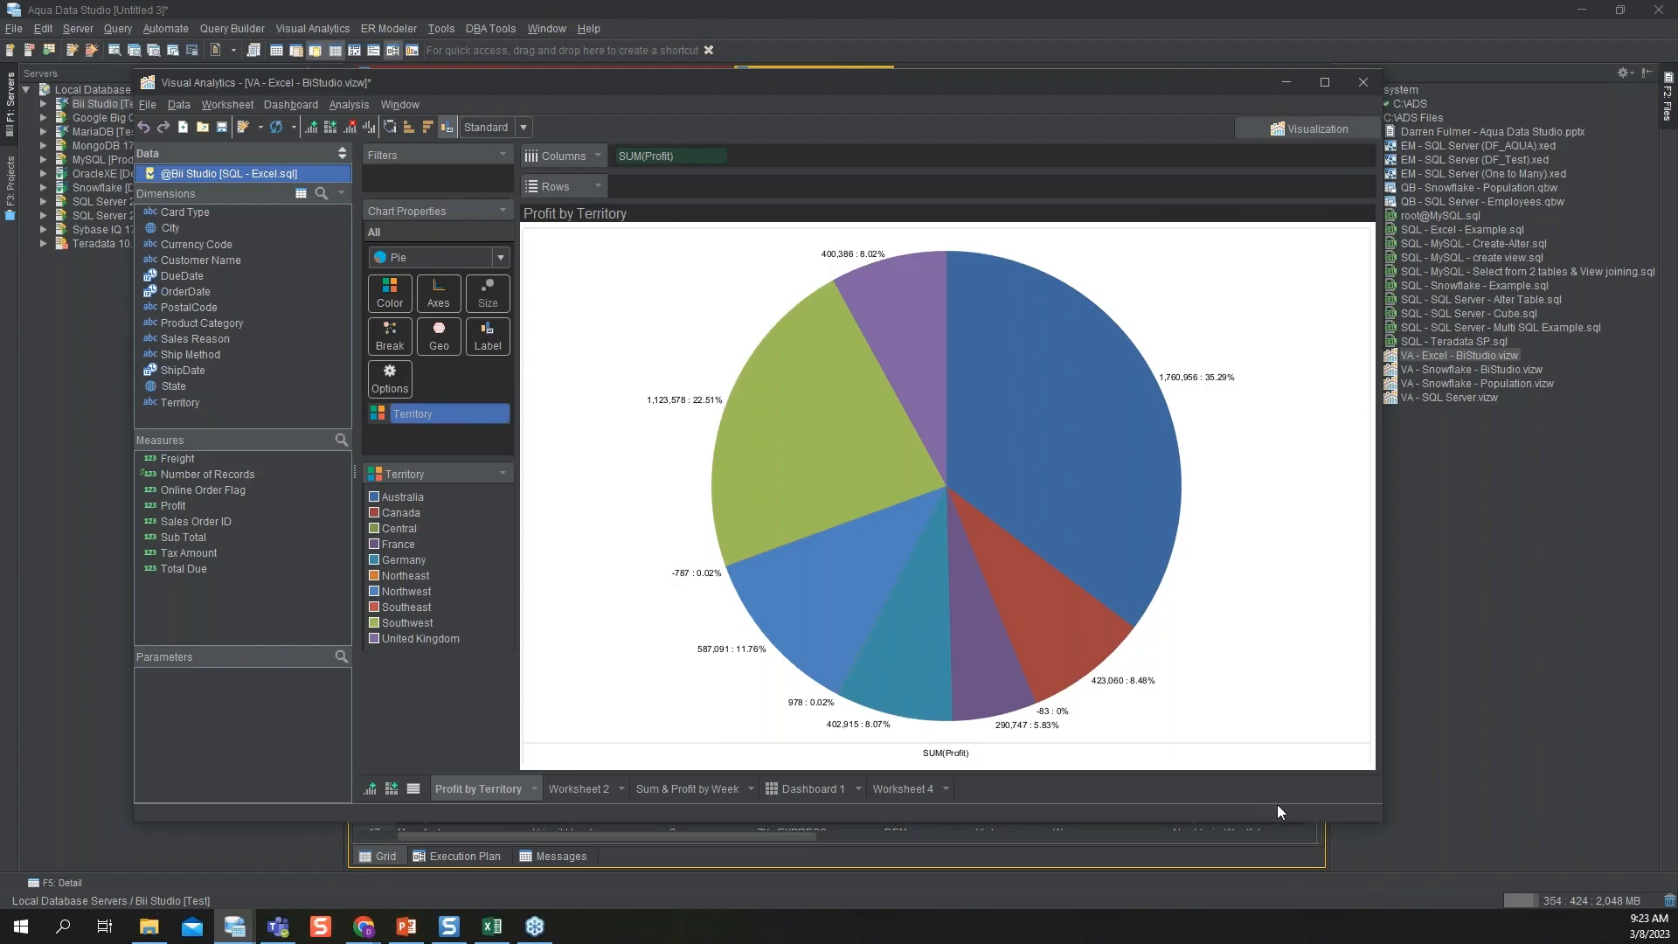
pyautogui.click(575, 790)
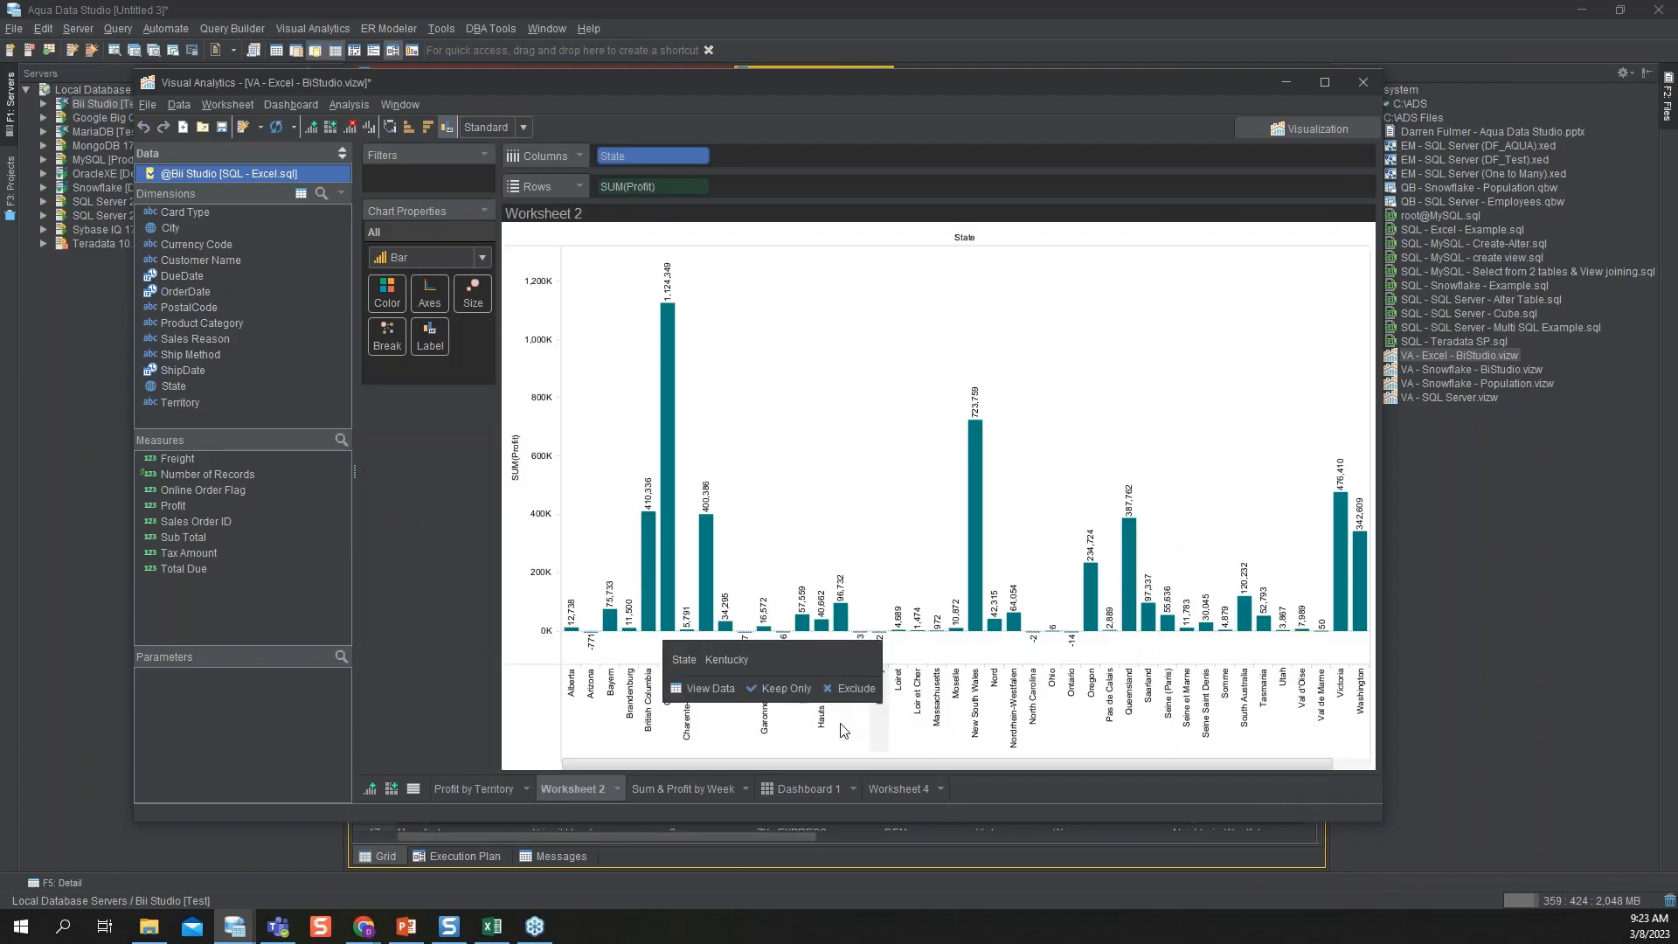
pyautogui.click(472, 793)
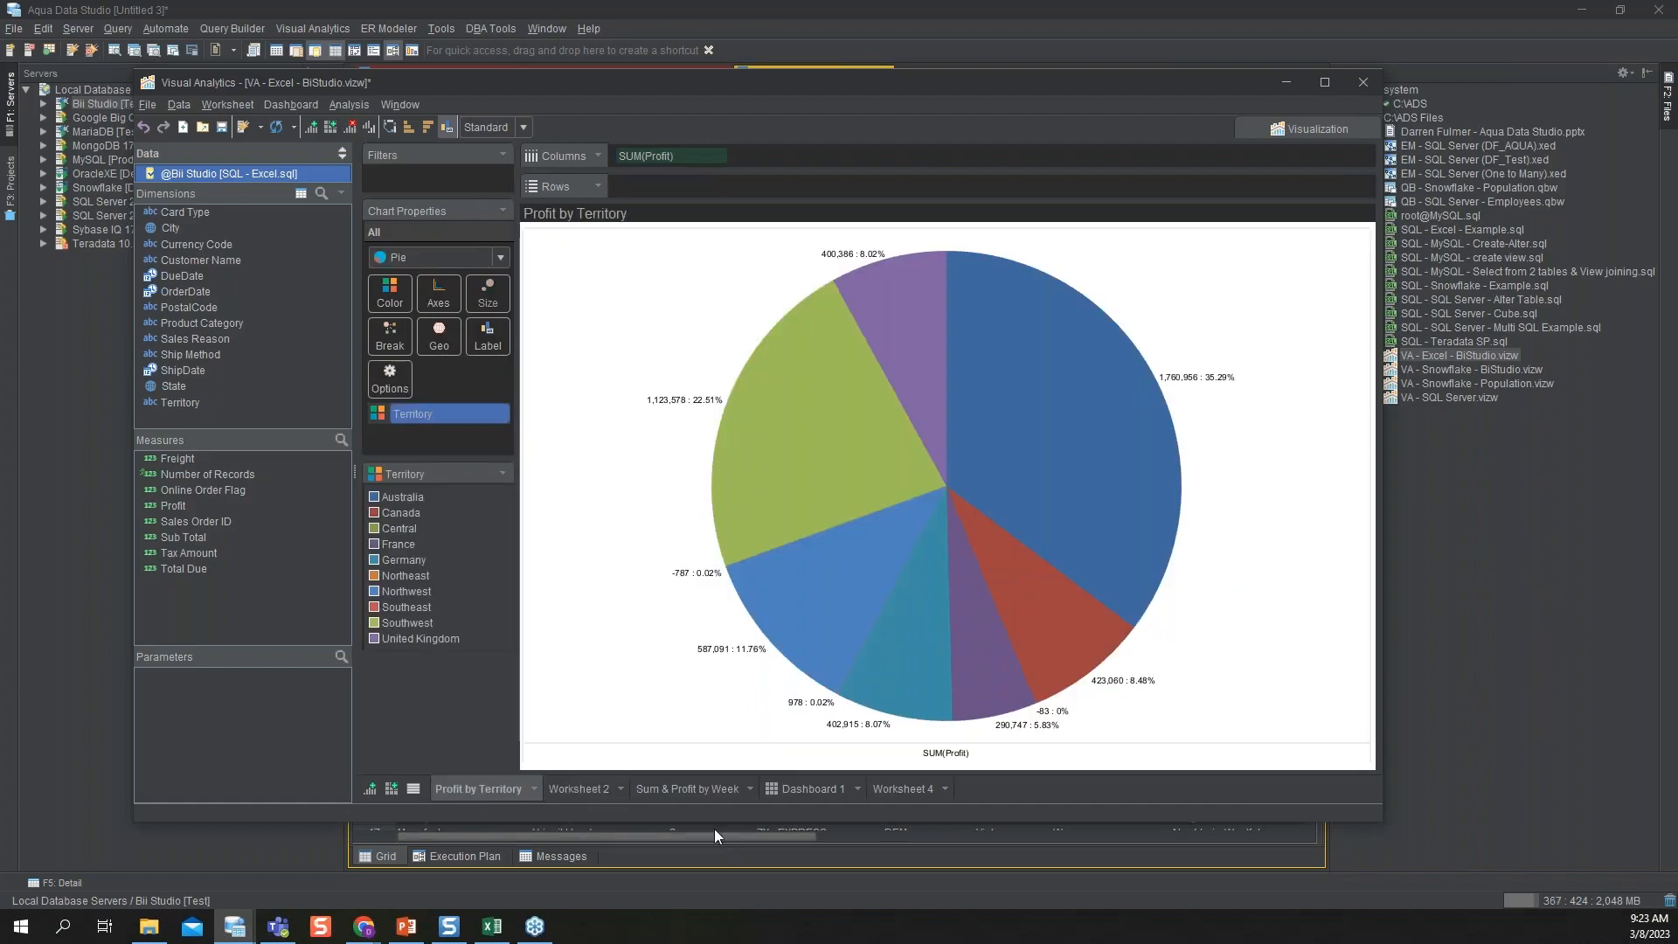
pyautogui.click(705, 790)
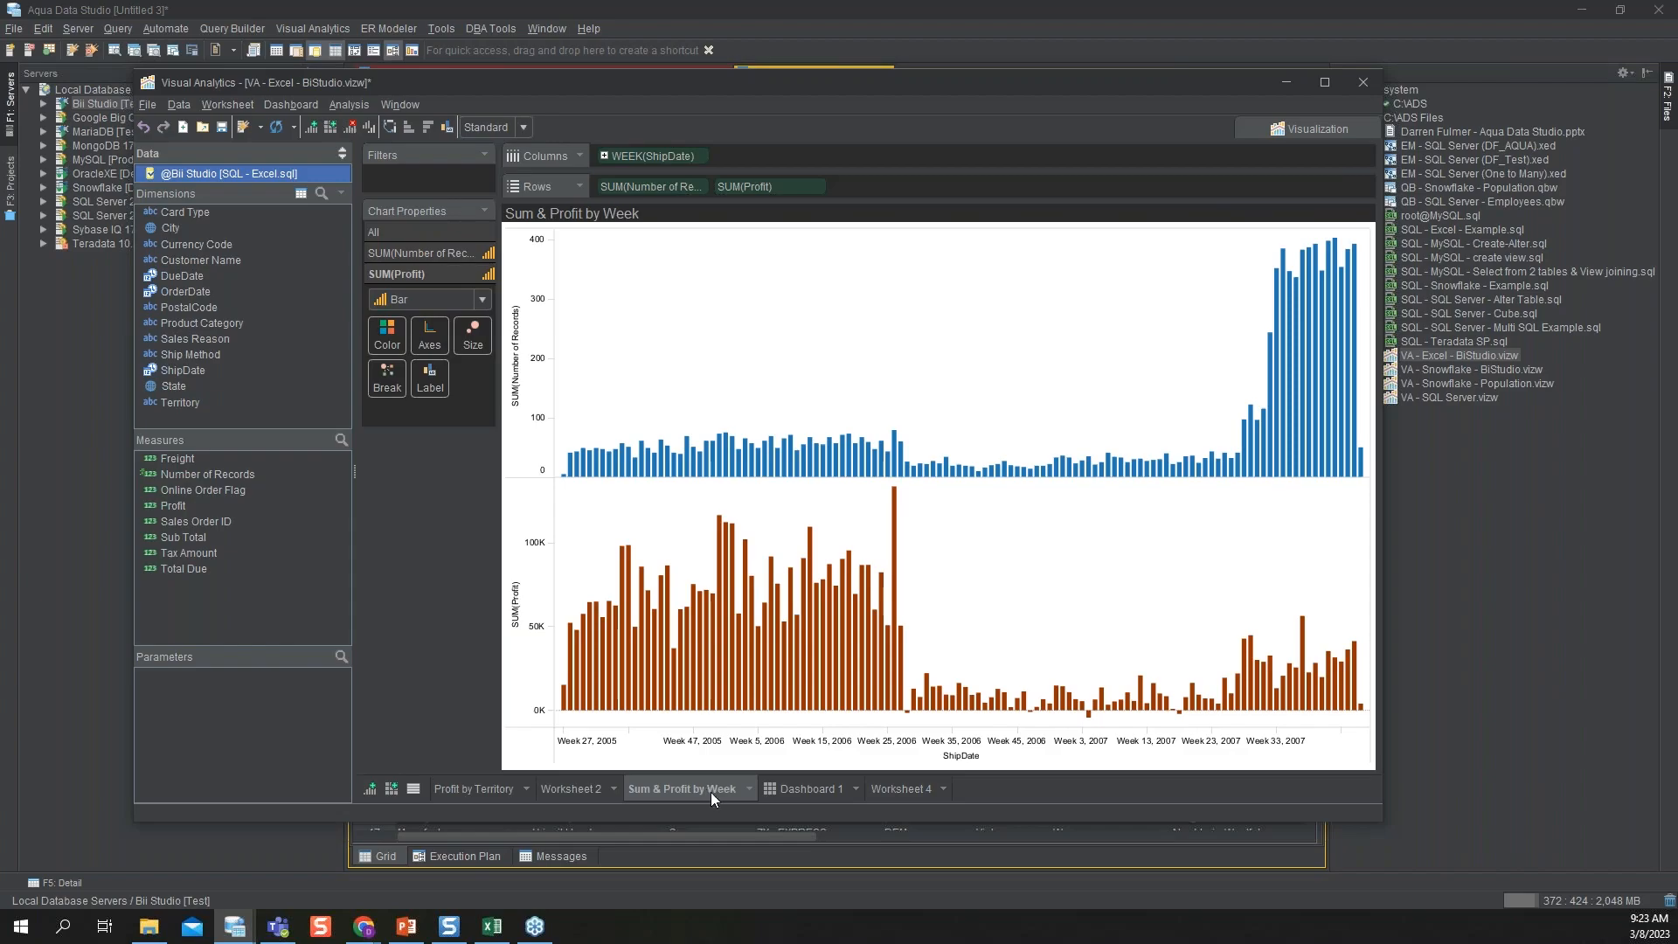
pyautogui.click(813, 789)
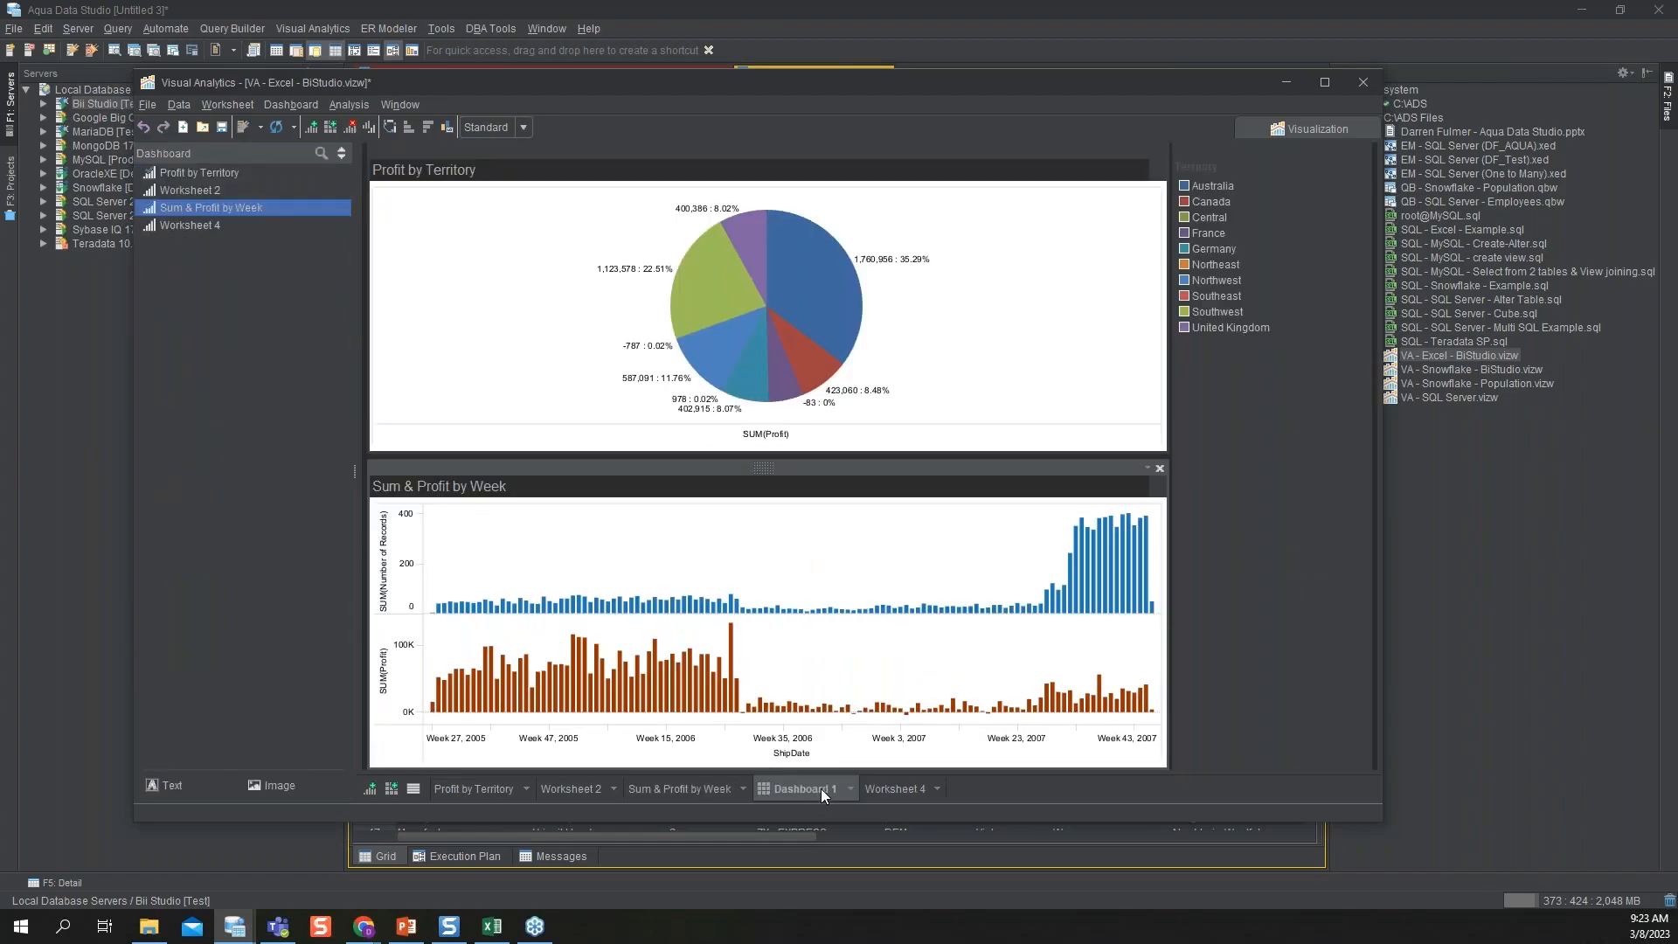
pyautogui.click(881, 788)
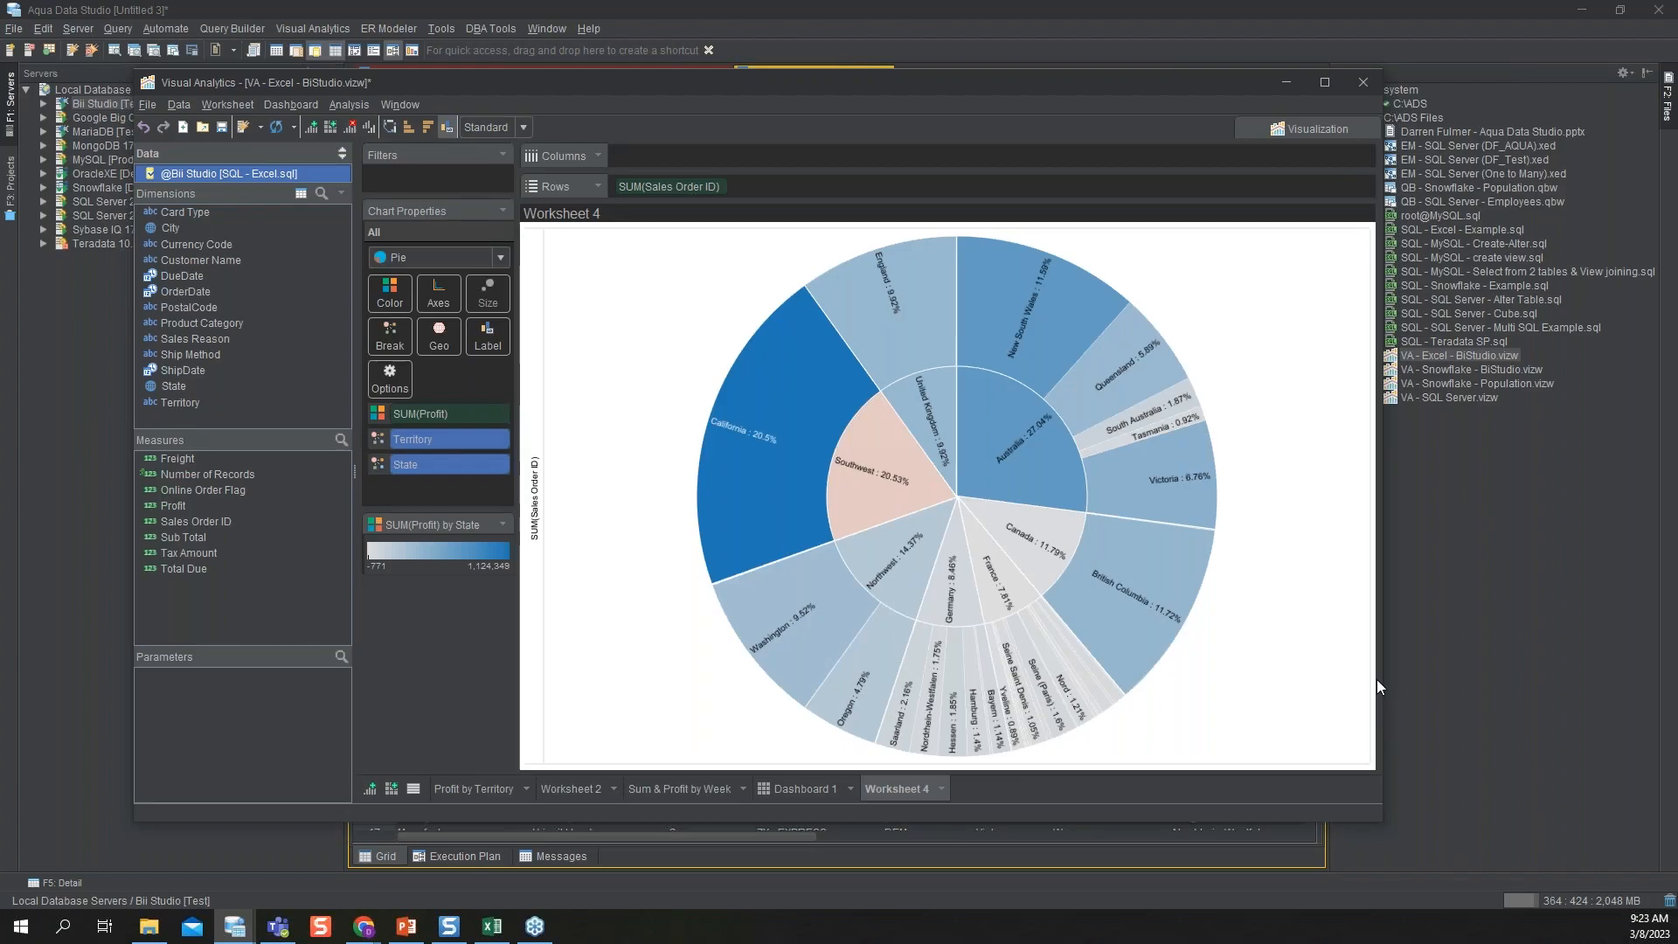
# Step: View the underlying data behind the British Columbia segment of Worksheet 4's sunburst chart, and return to the chart
pyautogui.moveTo(430, 448)
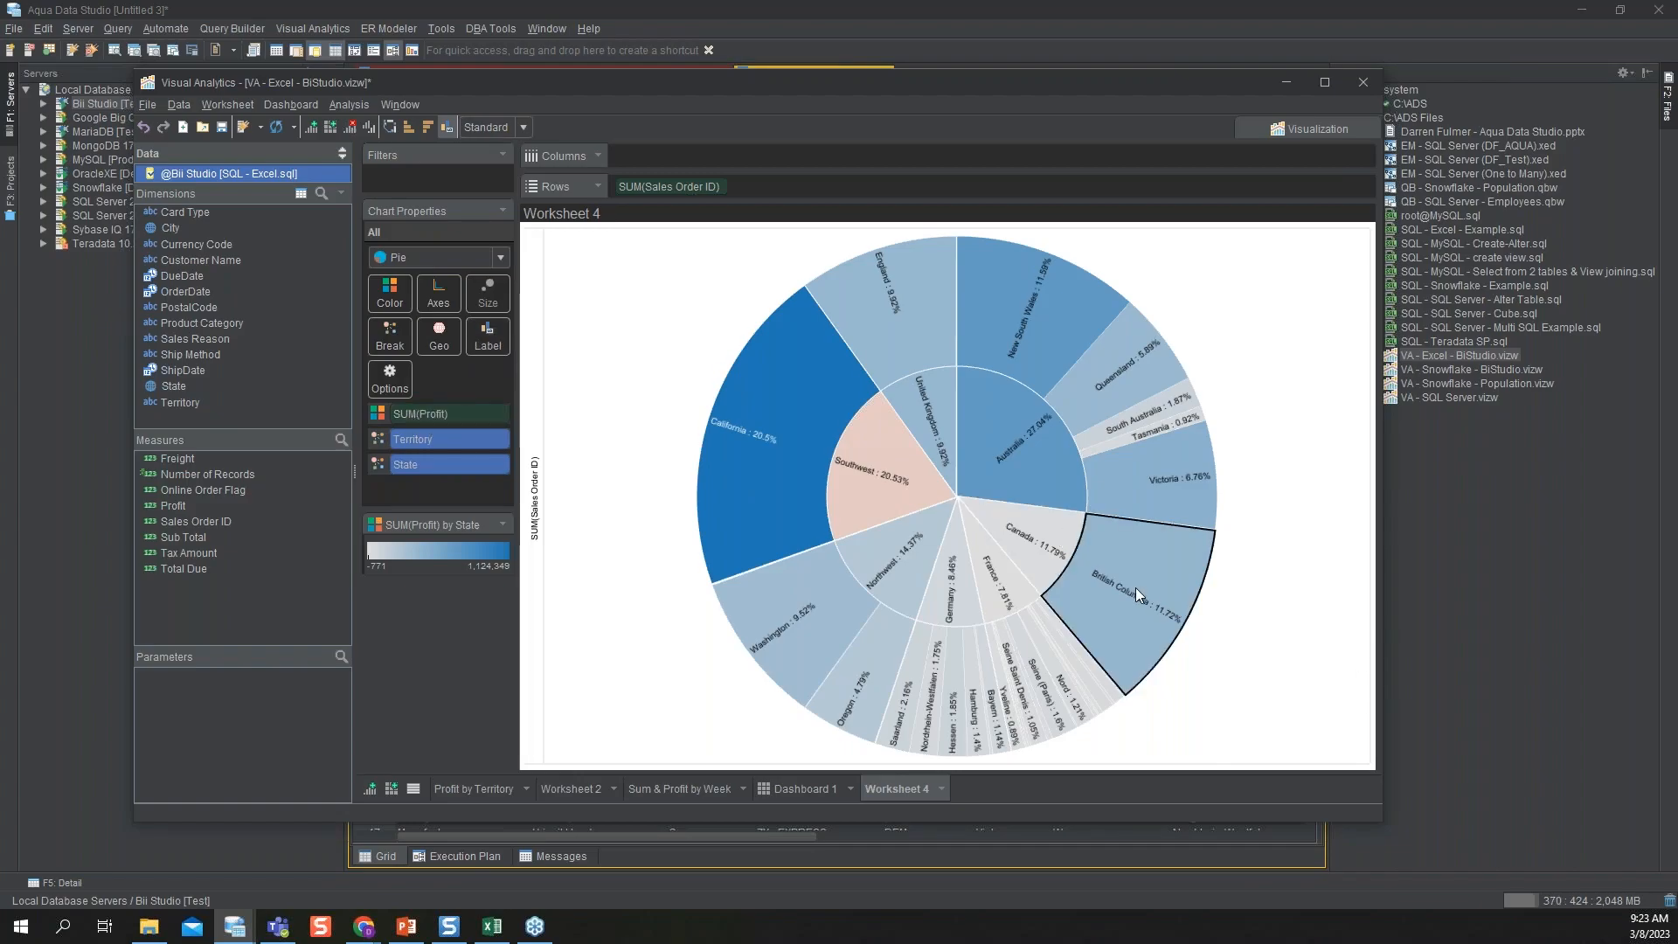
pyautogui.moveTo(1136, 591)
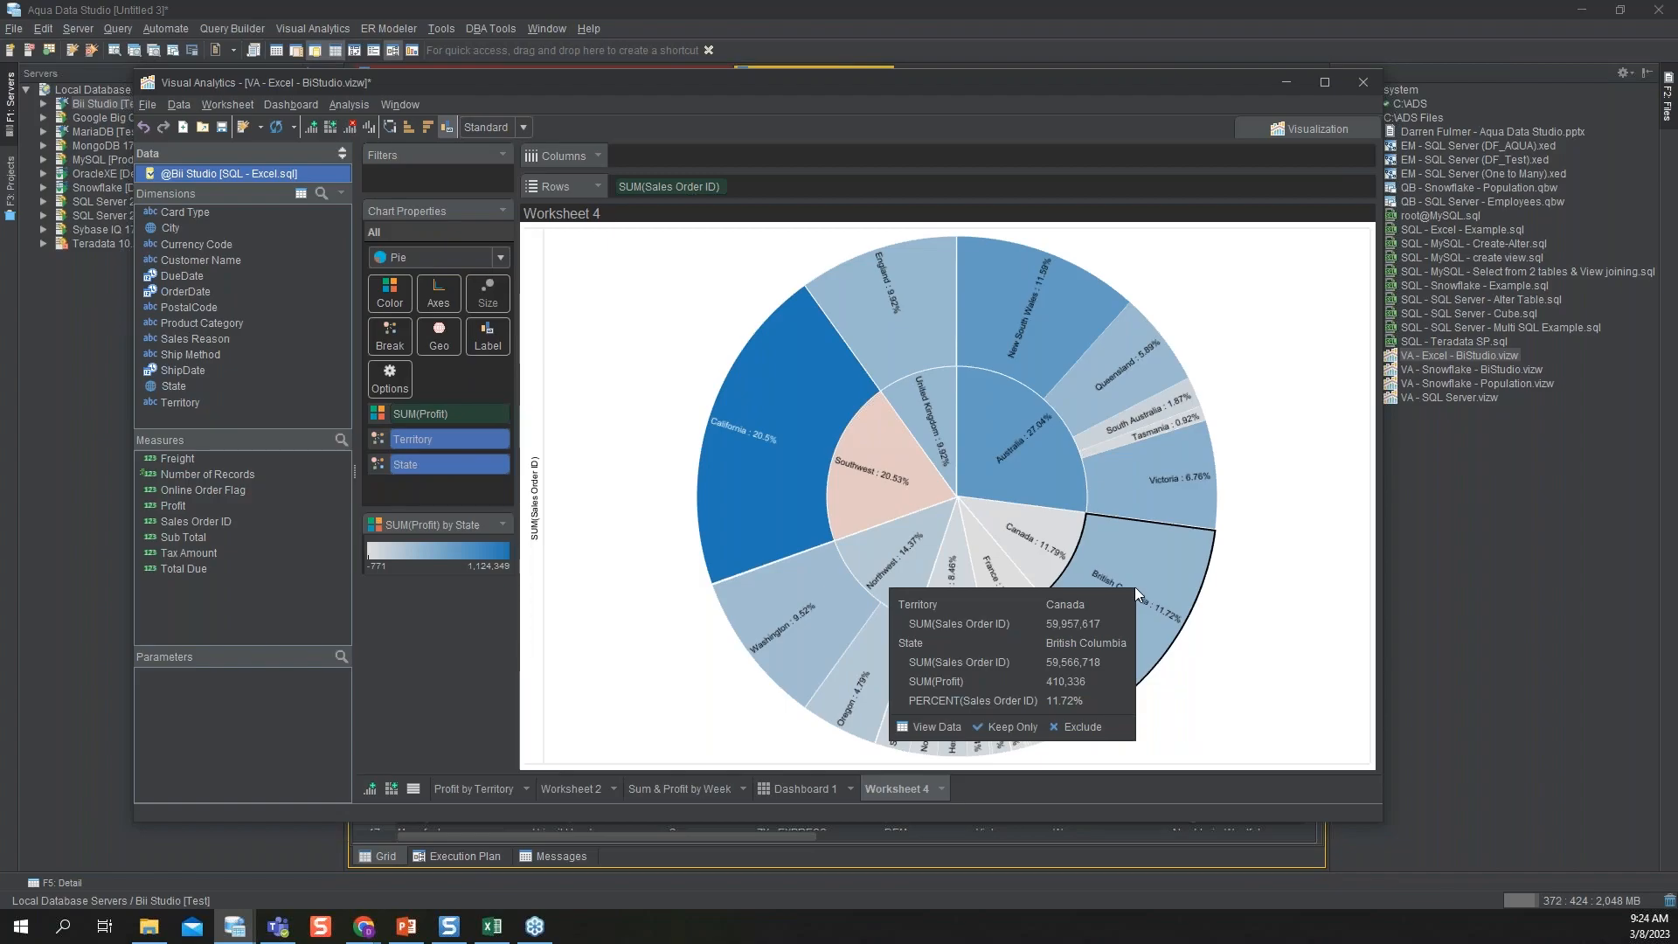
pyautogui.click(944, 726)
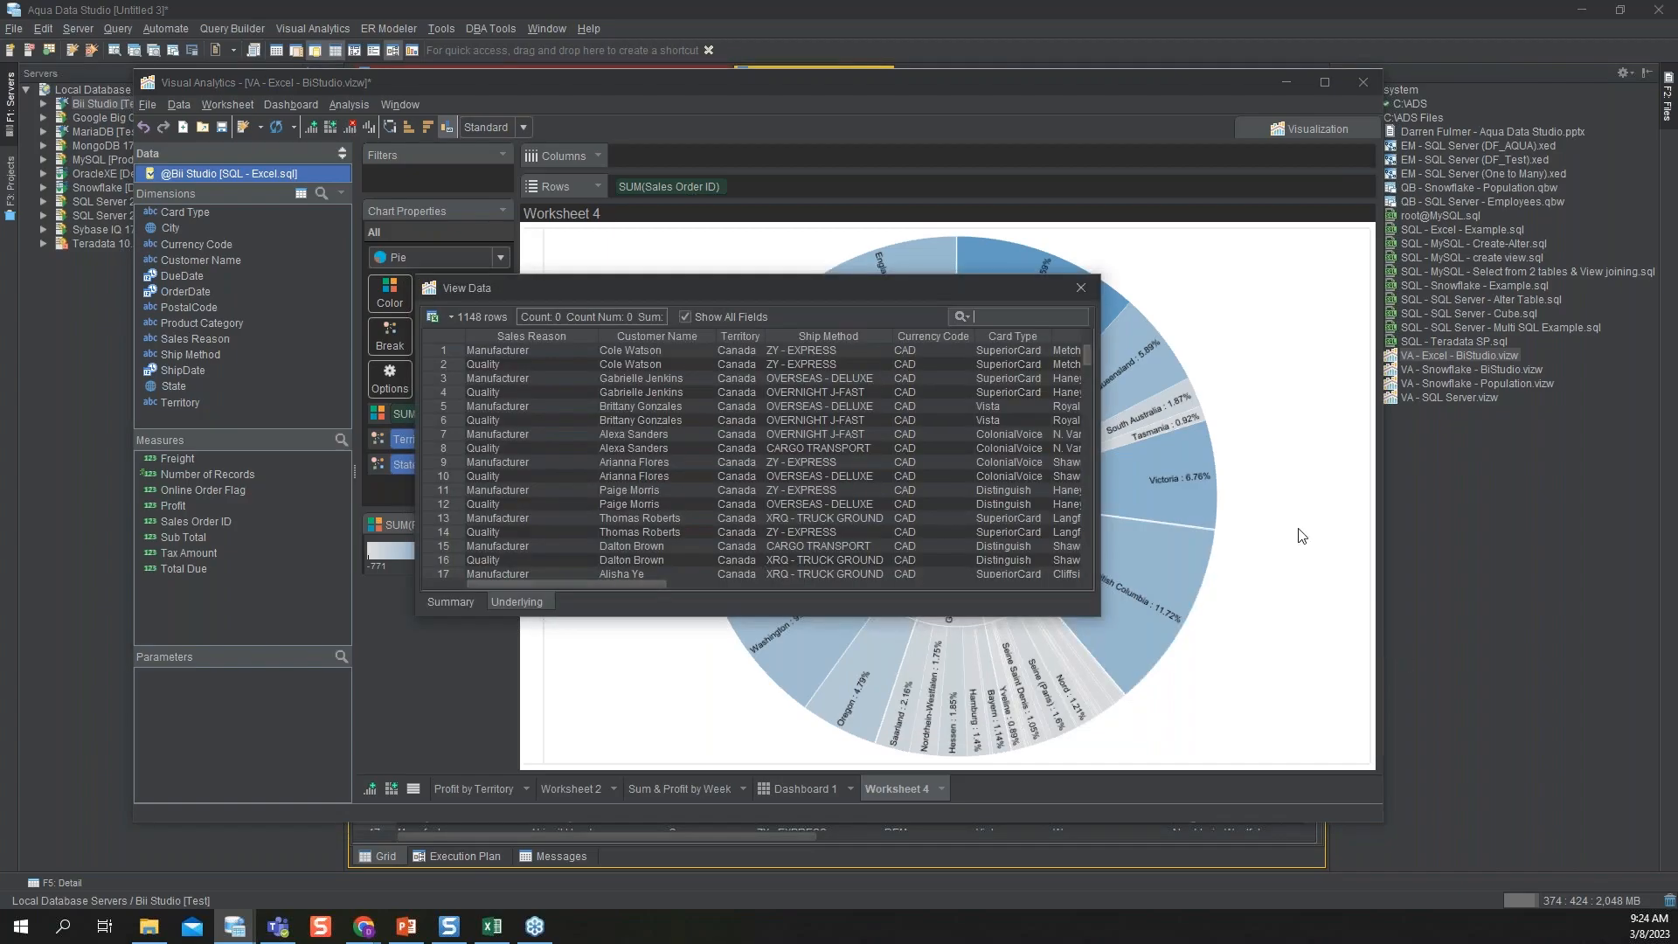
pyautogui.click(1073, 290)
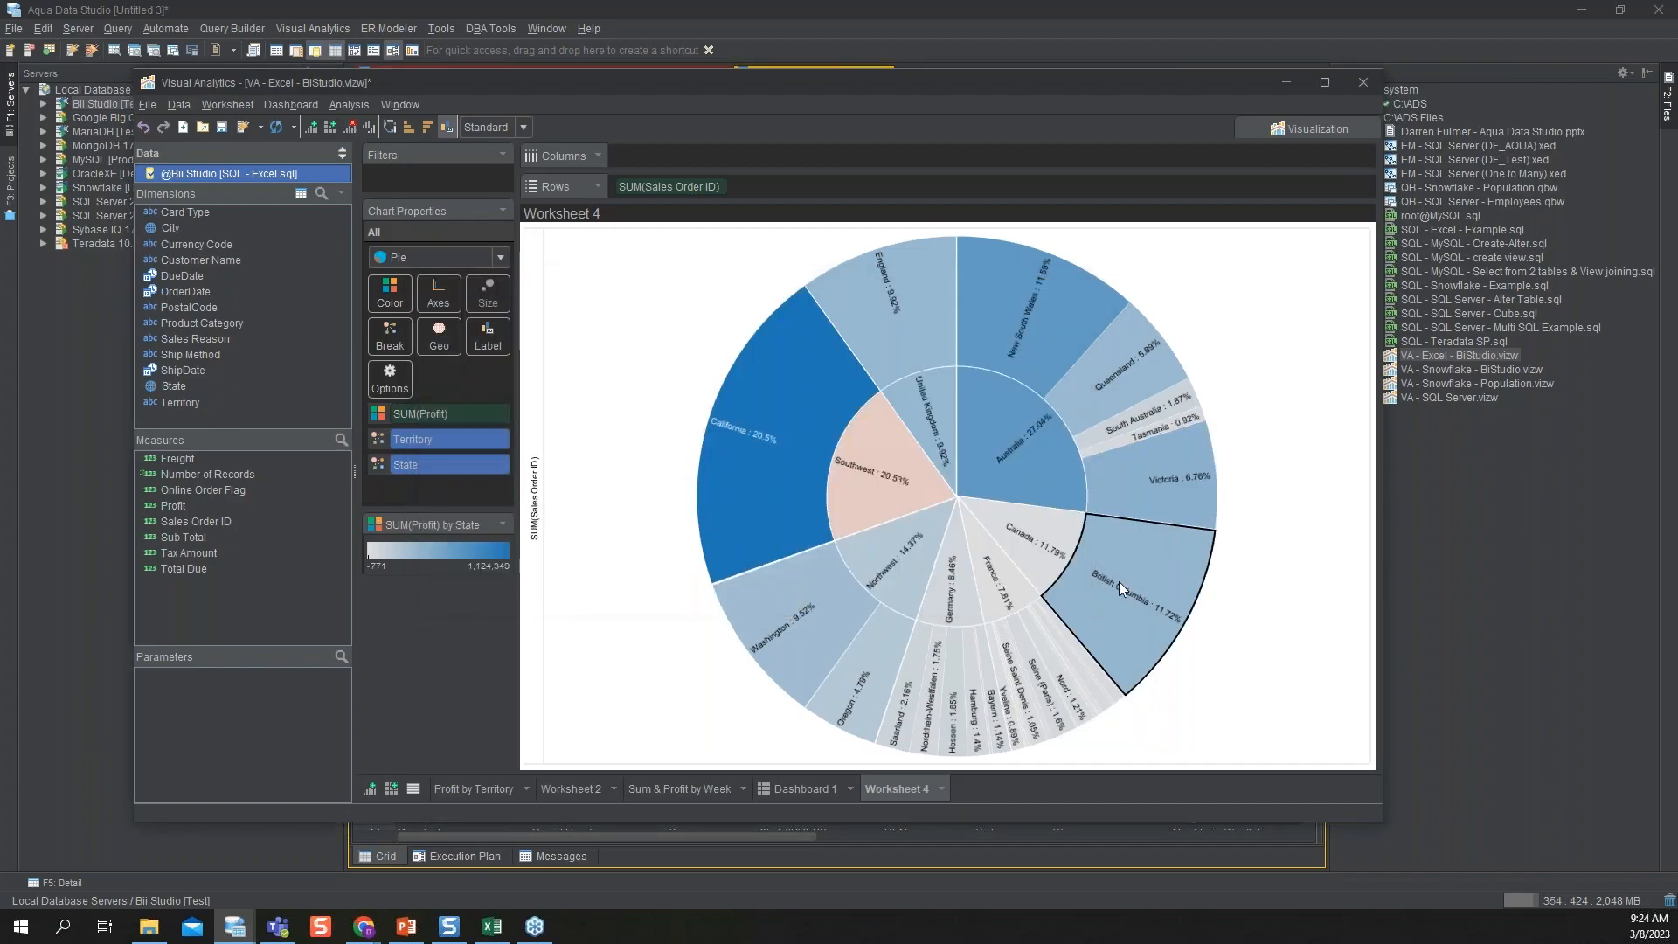
pyautogui.click(1119, 580)
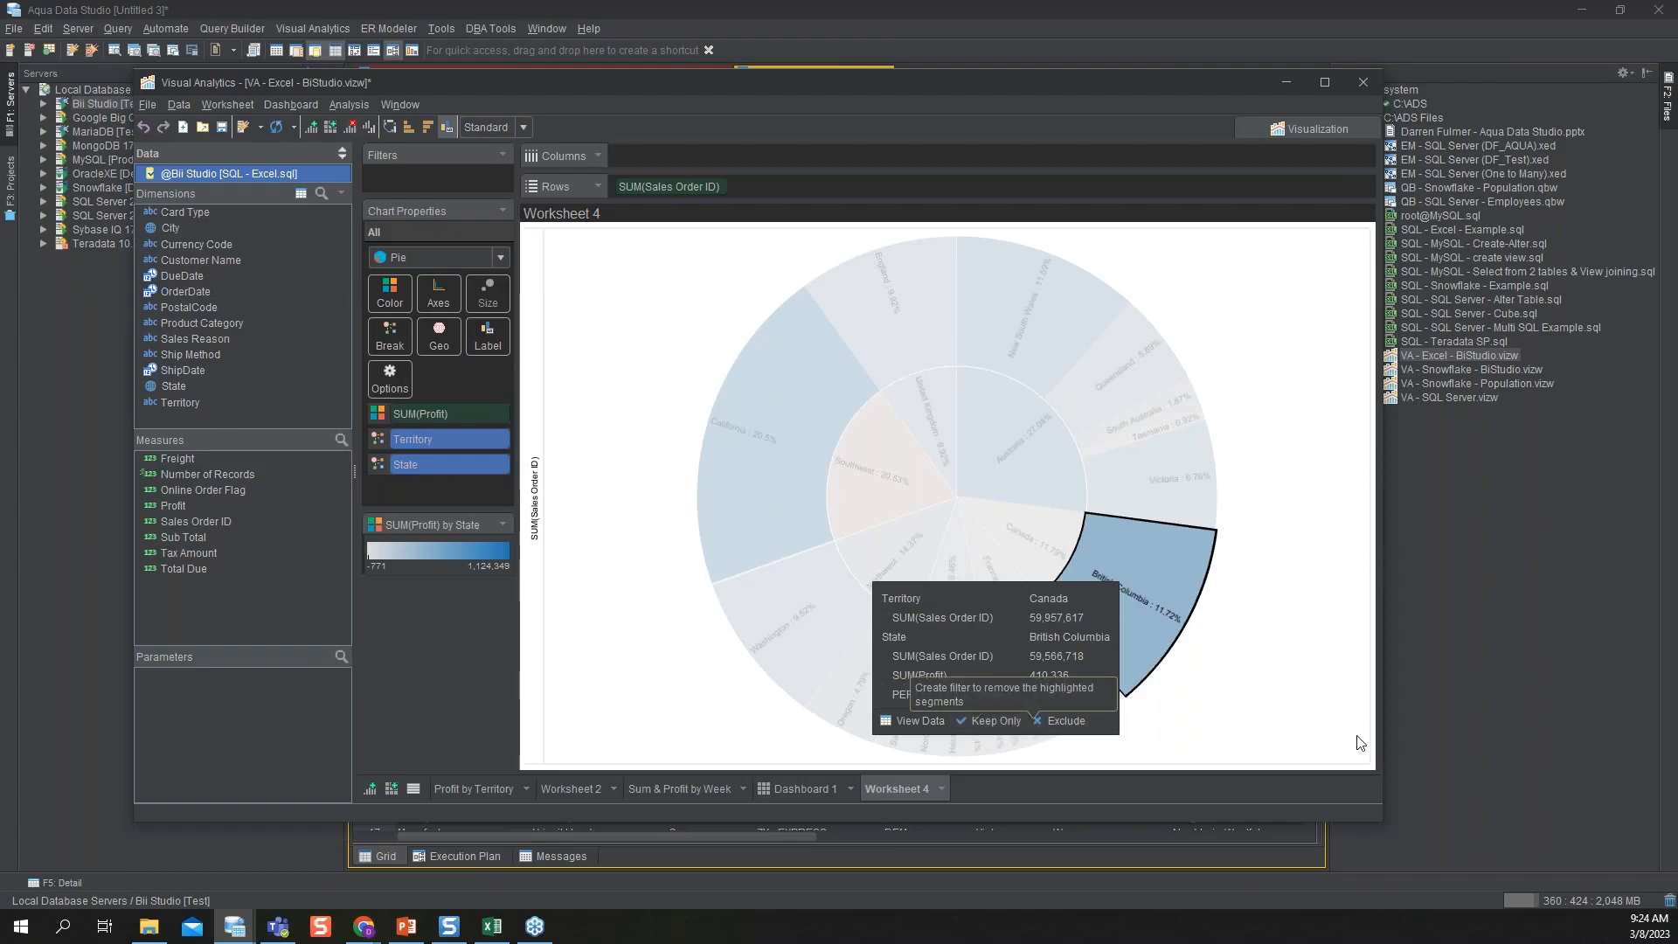
pyautogui.click(1467, 616)
pyautogui.click(234, 932)
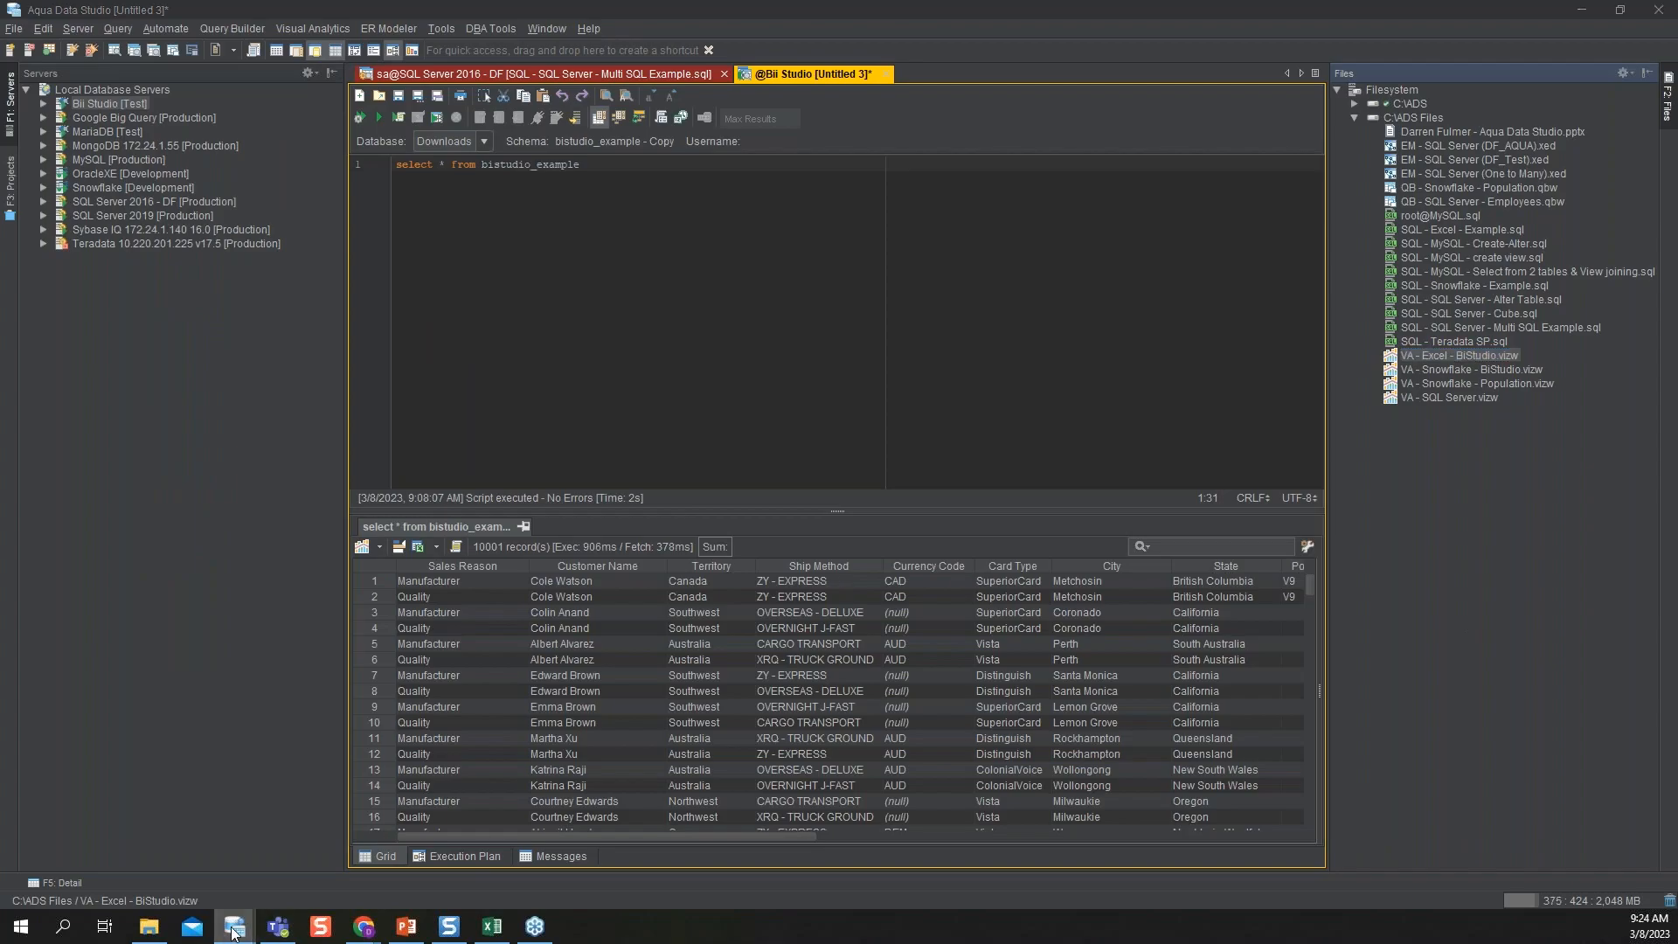
pyautogui.click(291, 797)
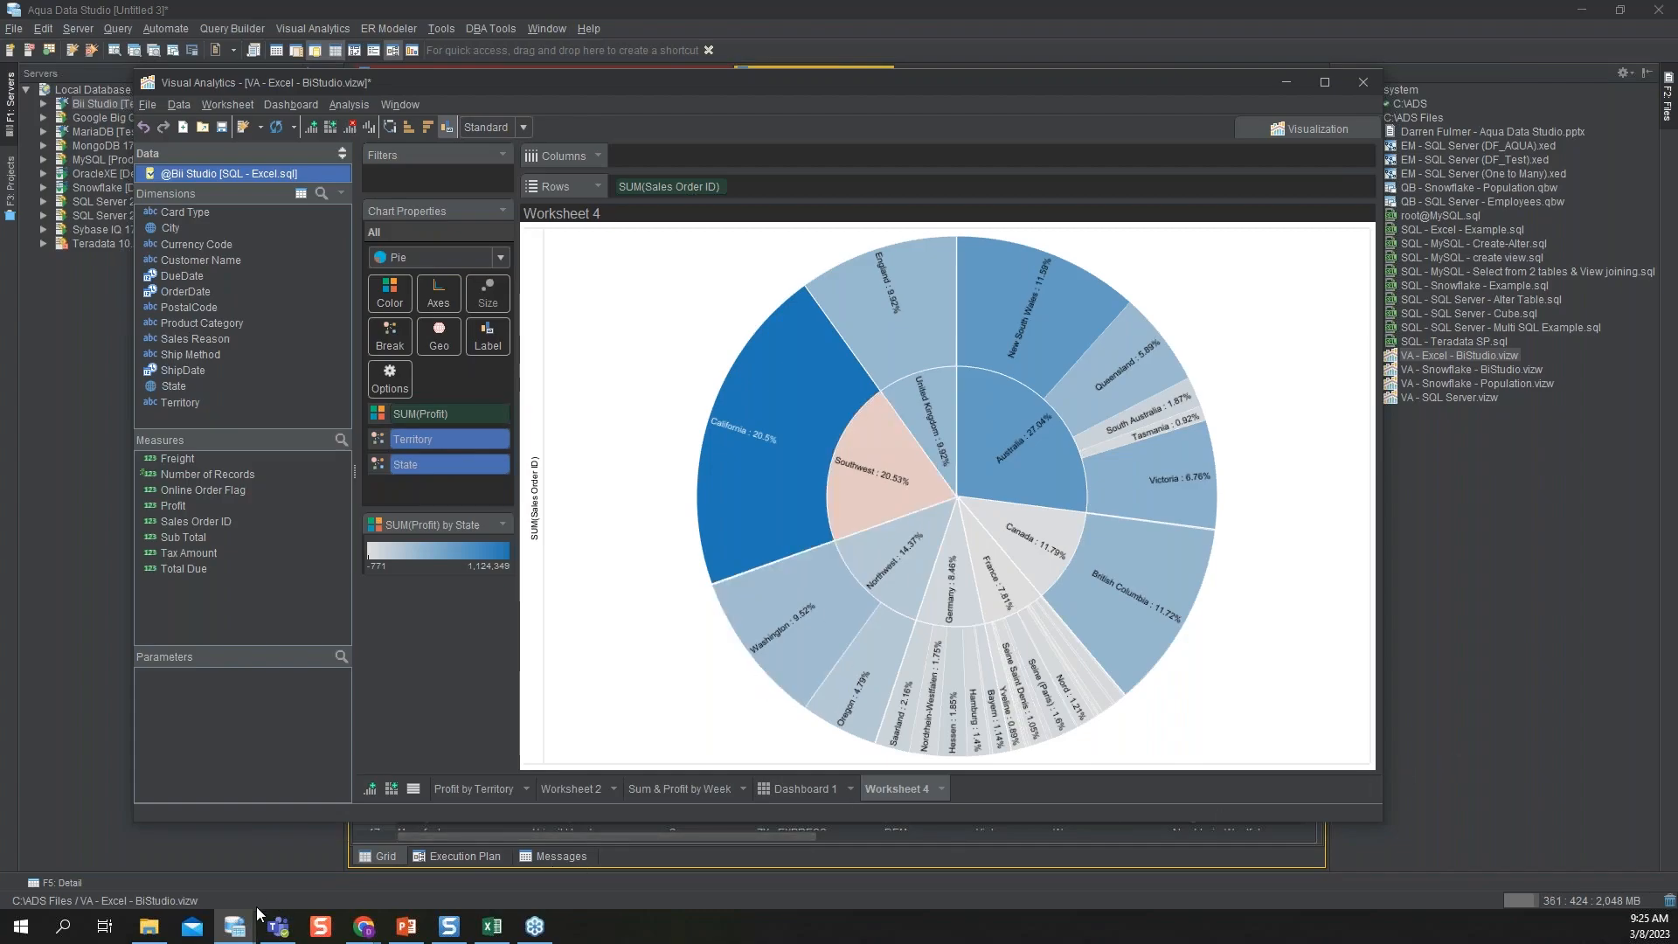
# Step: Switch to the aquafold.com window in Chrome and browse the Aqua Data Studio product page to the Visually Analyze Data section
pyautogui.moveTo(360, 917)
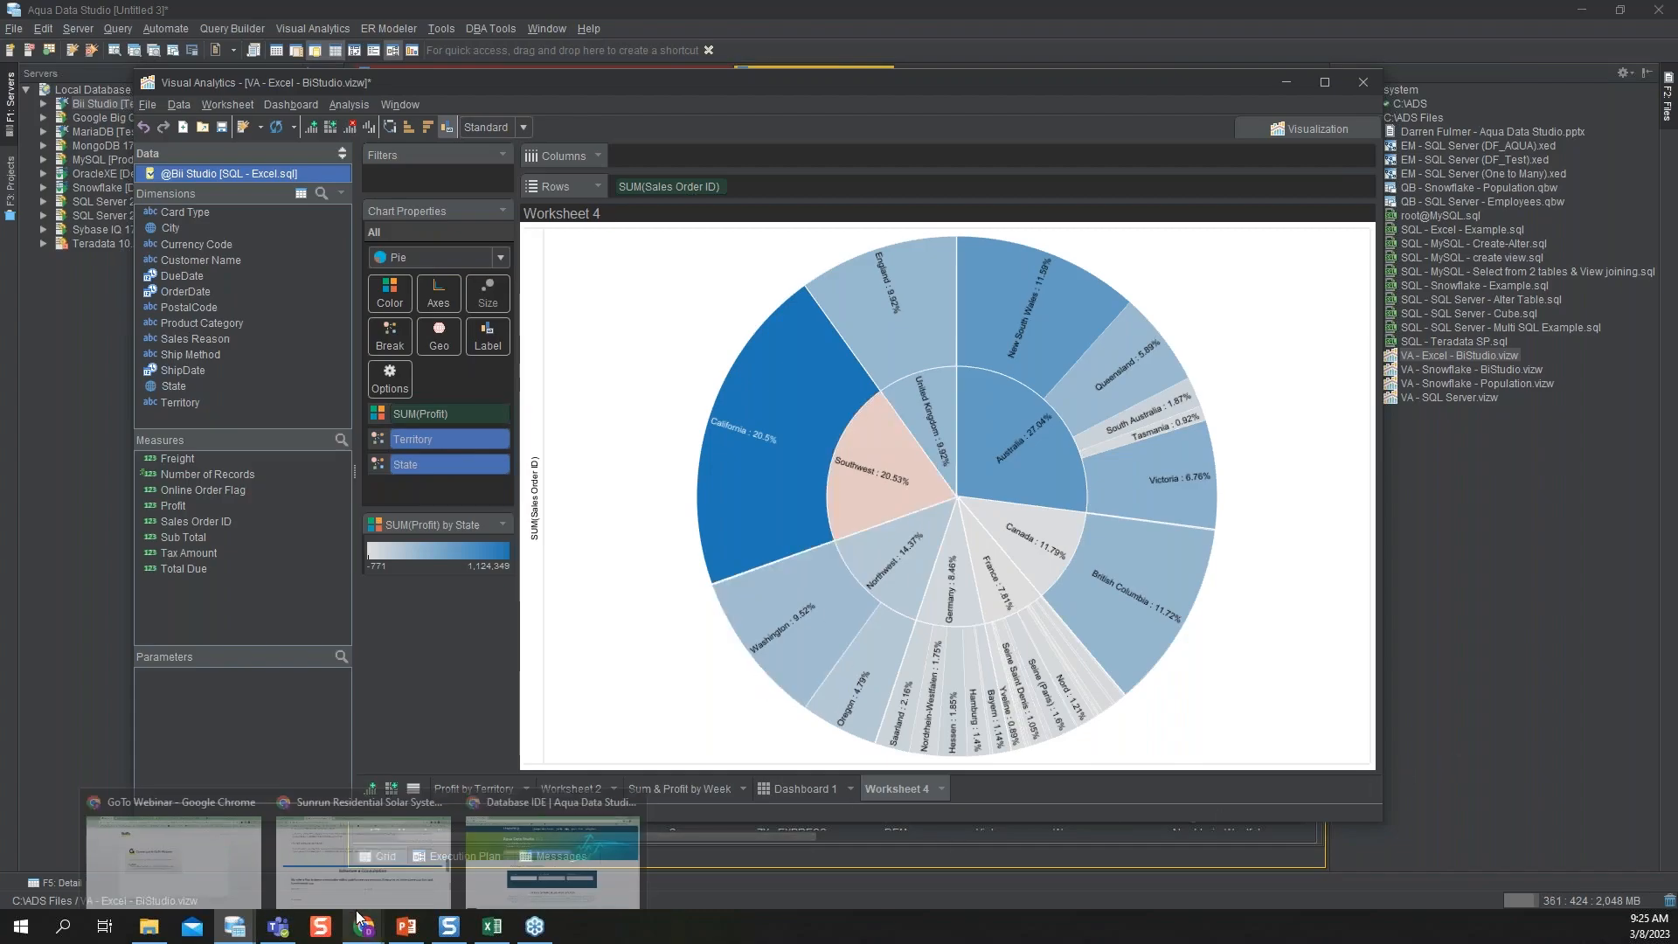
pyautogui.click(545, 799)
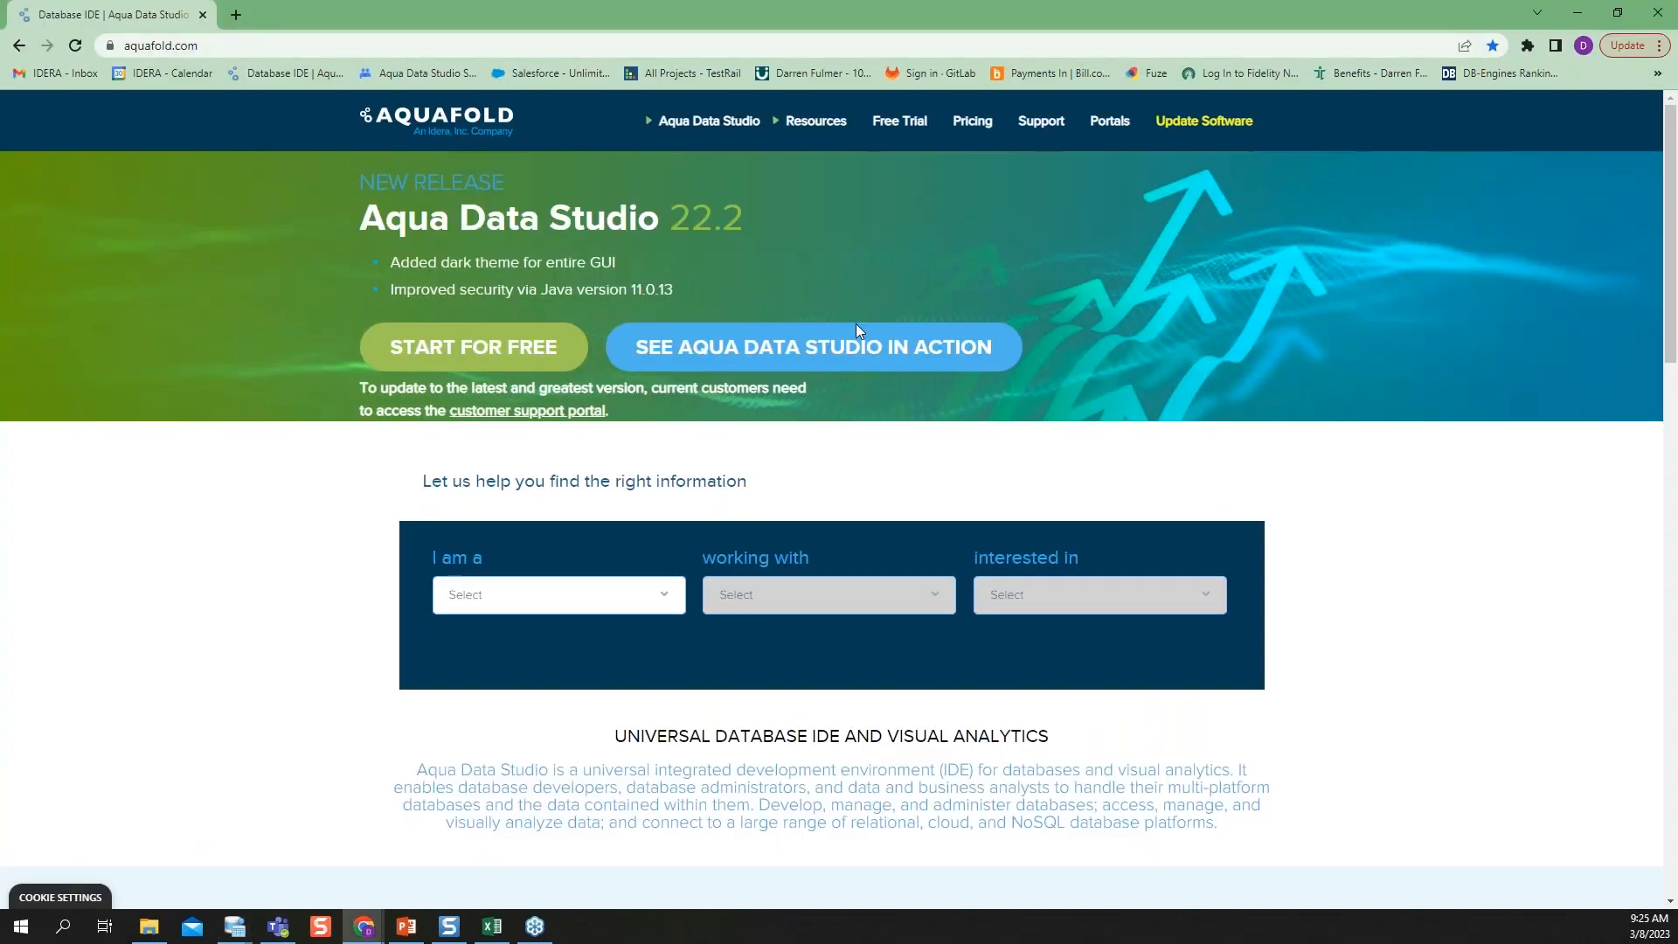
pyautogui.click(715, 122)
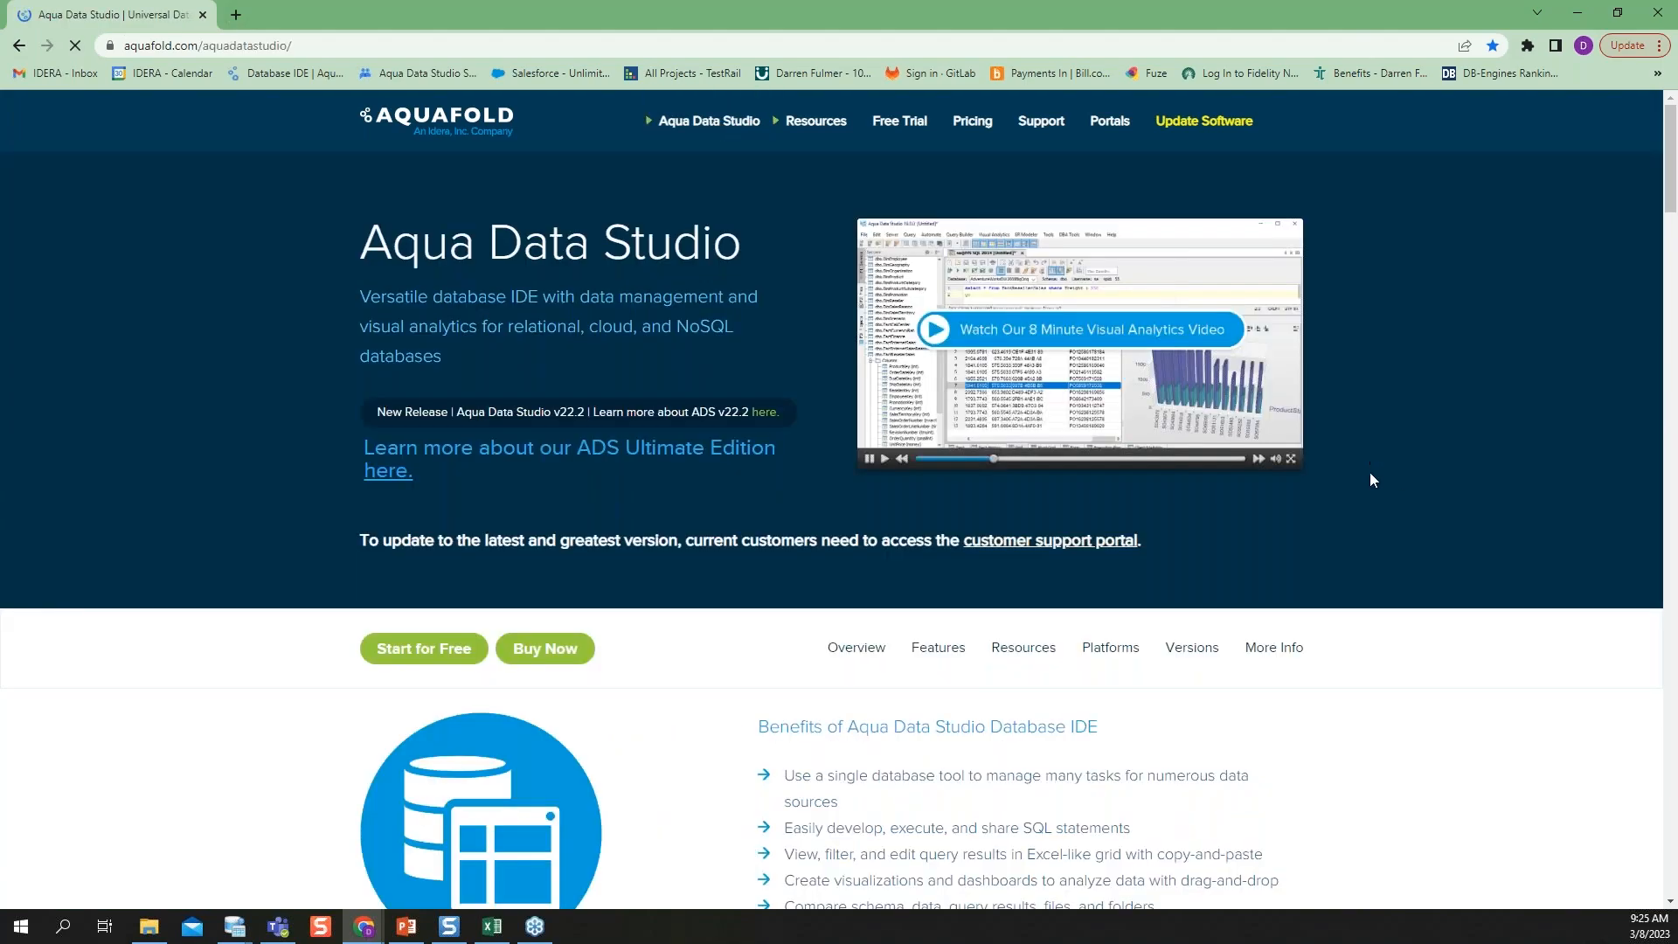
pyautogui.scroll(-12, 1374, 500)
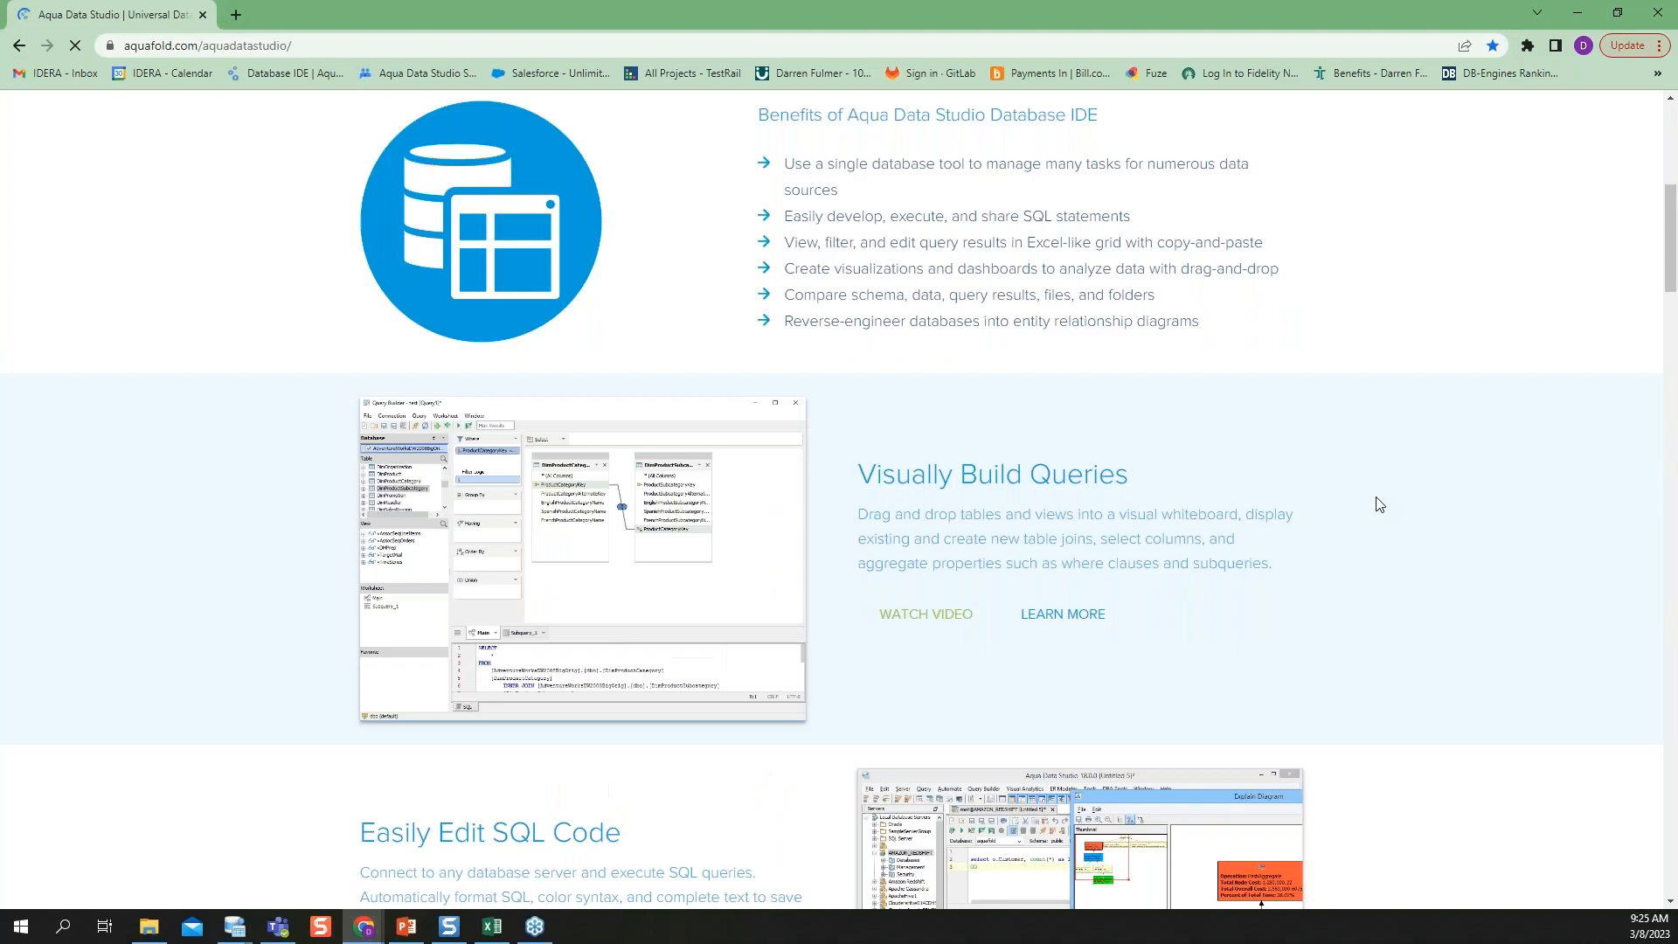
pyautogui.scroll(-5, 1379, 504)
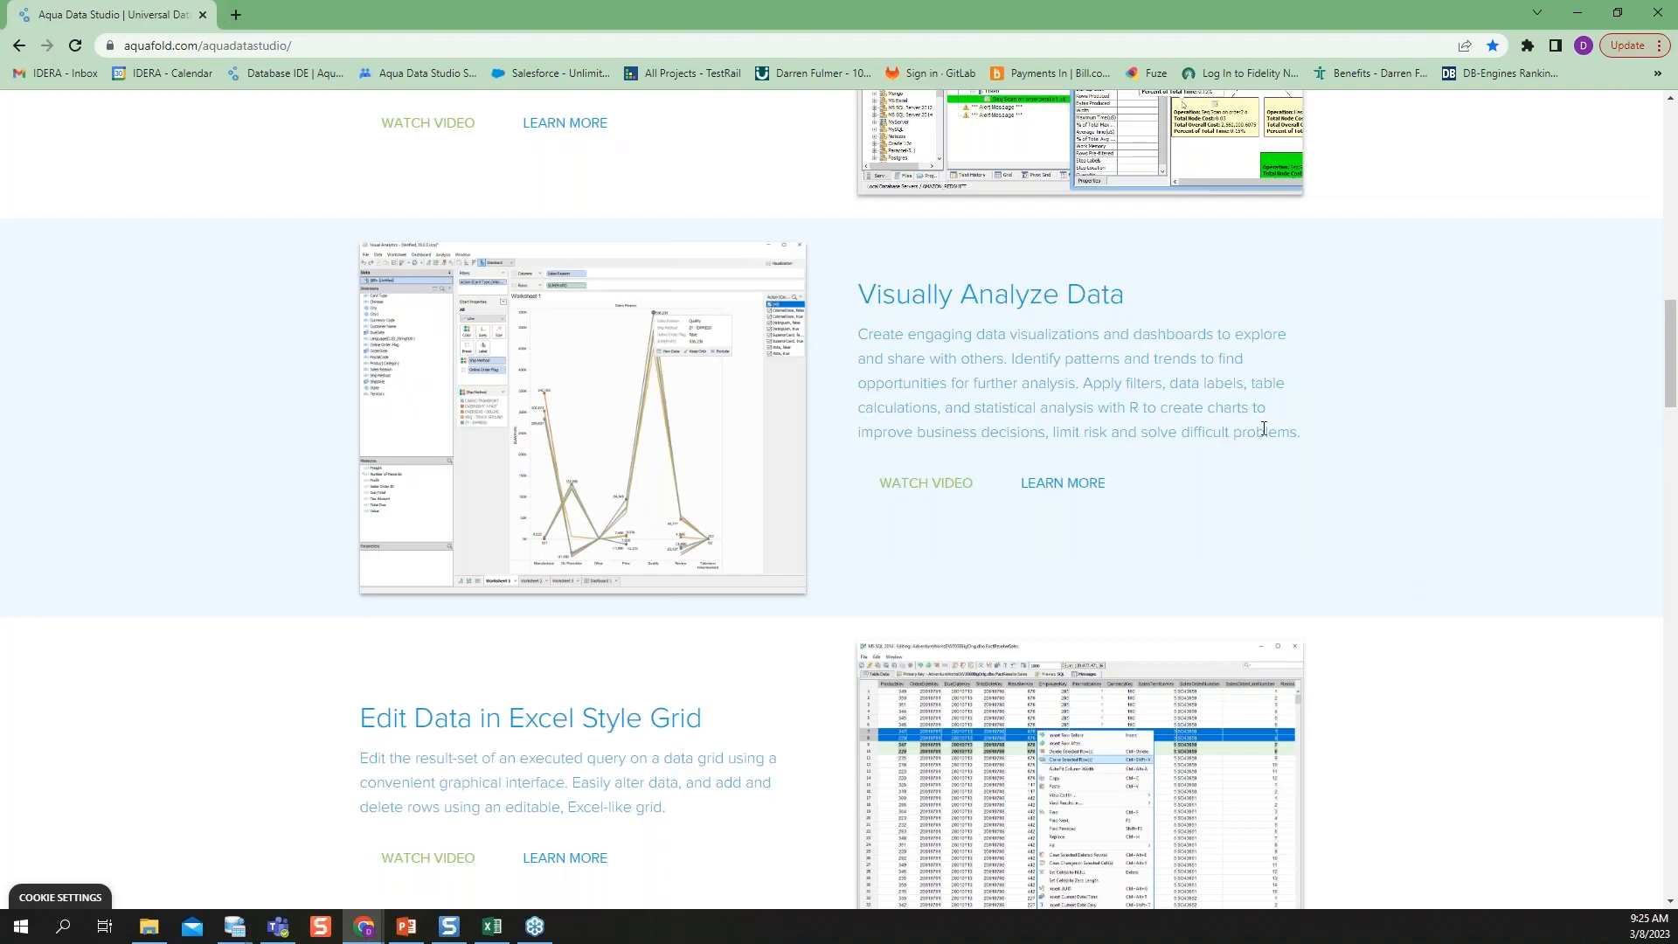
# Step: Open the detailed page about visually analyzing data and read through its list of Visual Analytics features
pyautogui.click(1061, 486)
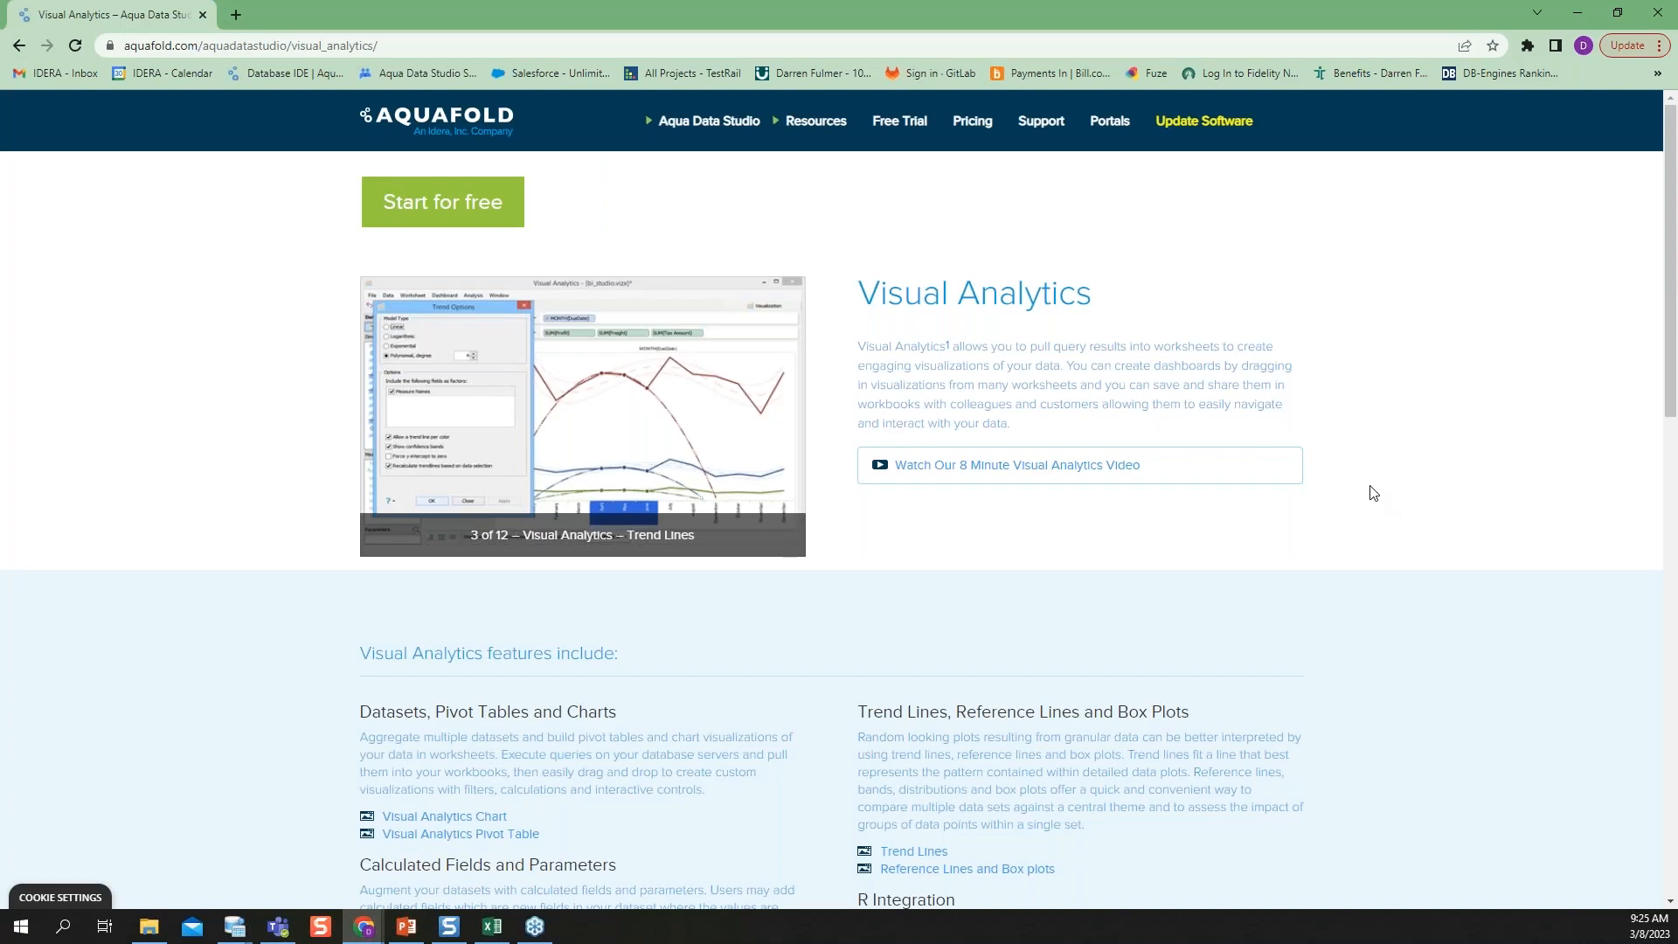
pyautogui.scroll(-4, 1373, 493)
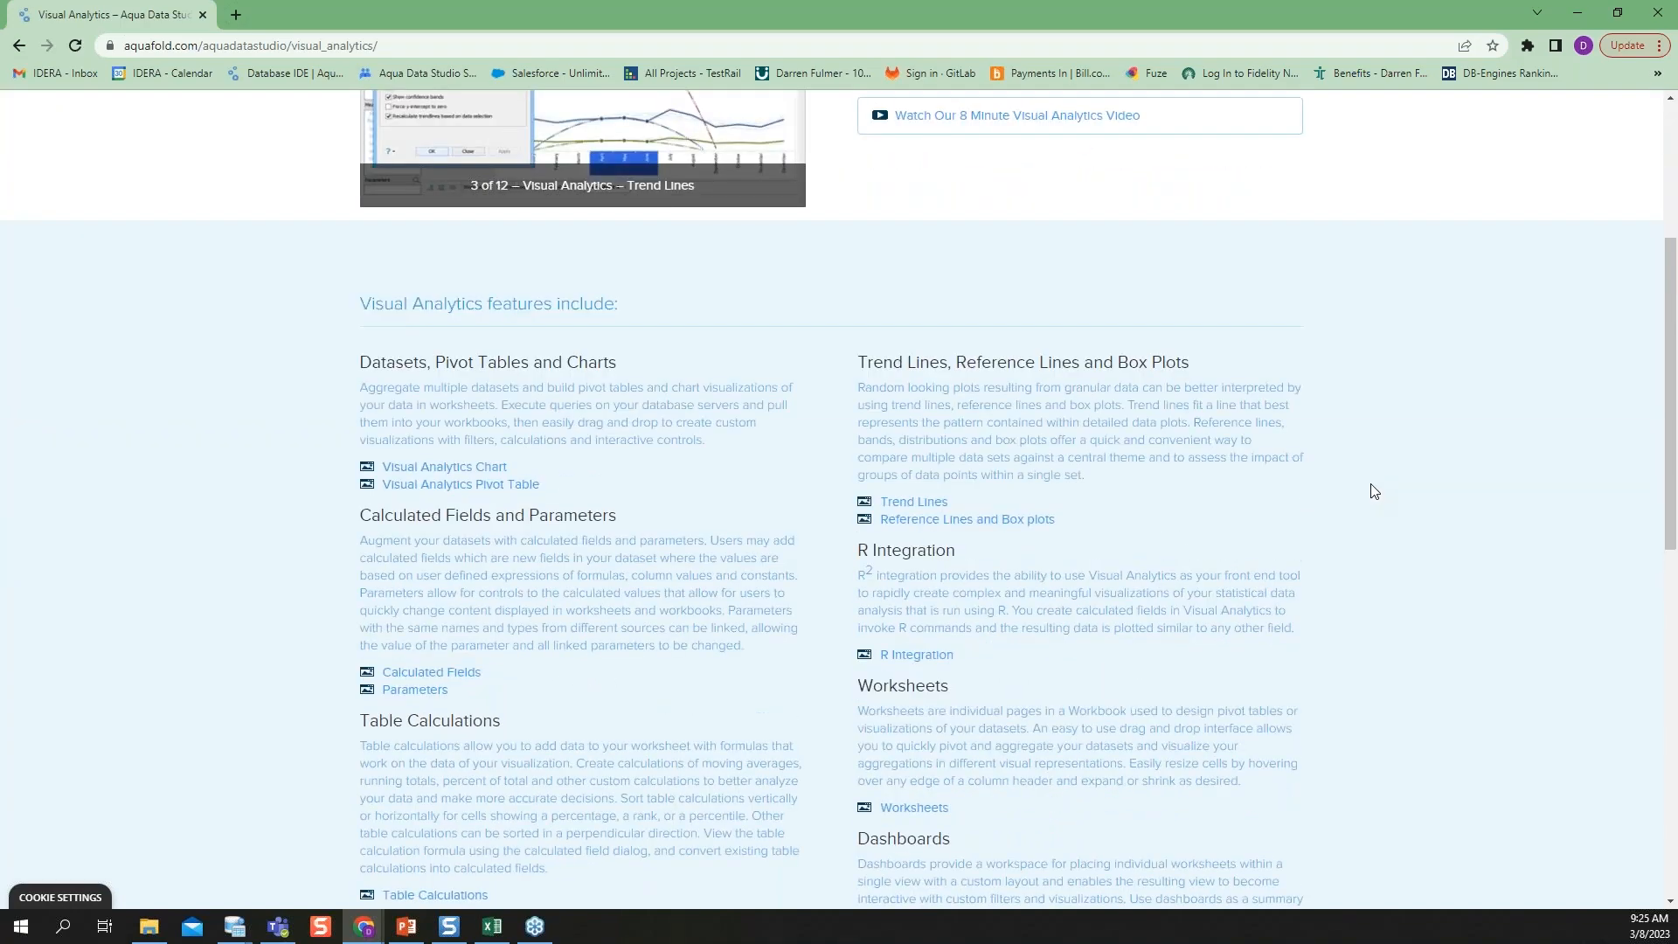
pyautogui.scroll(-2, 1373, 493)
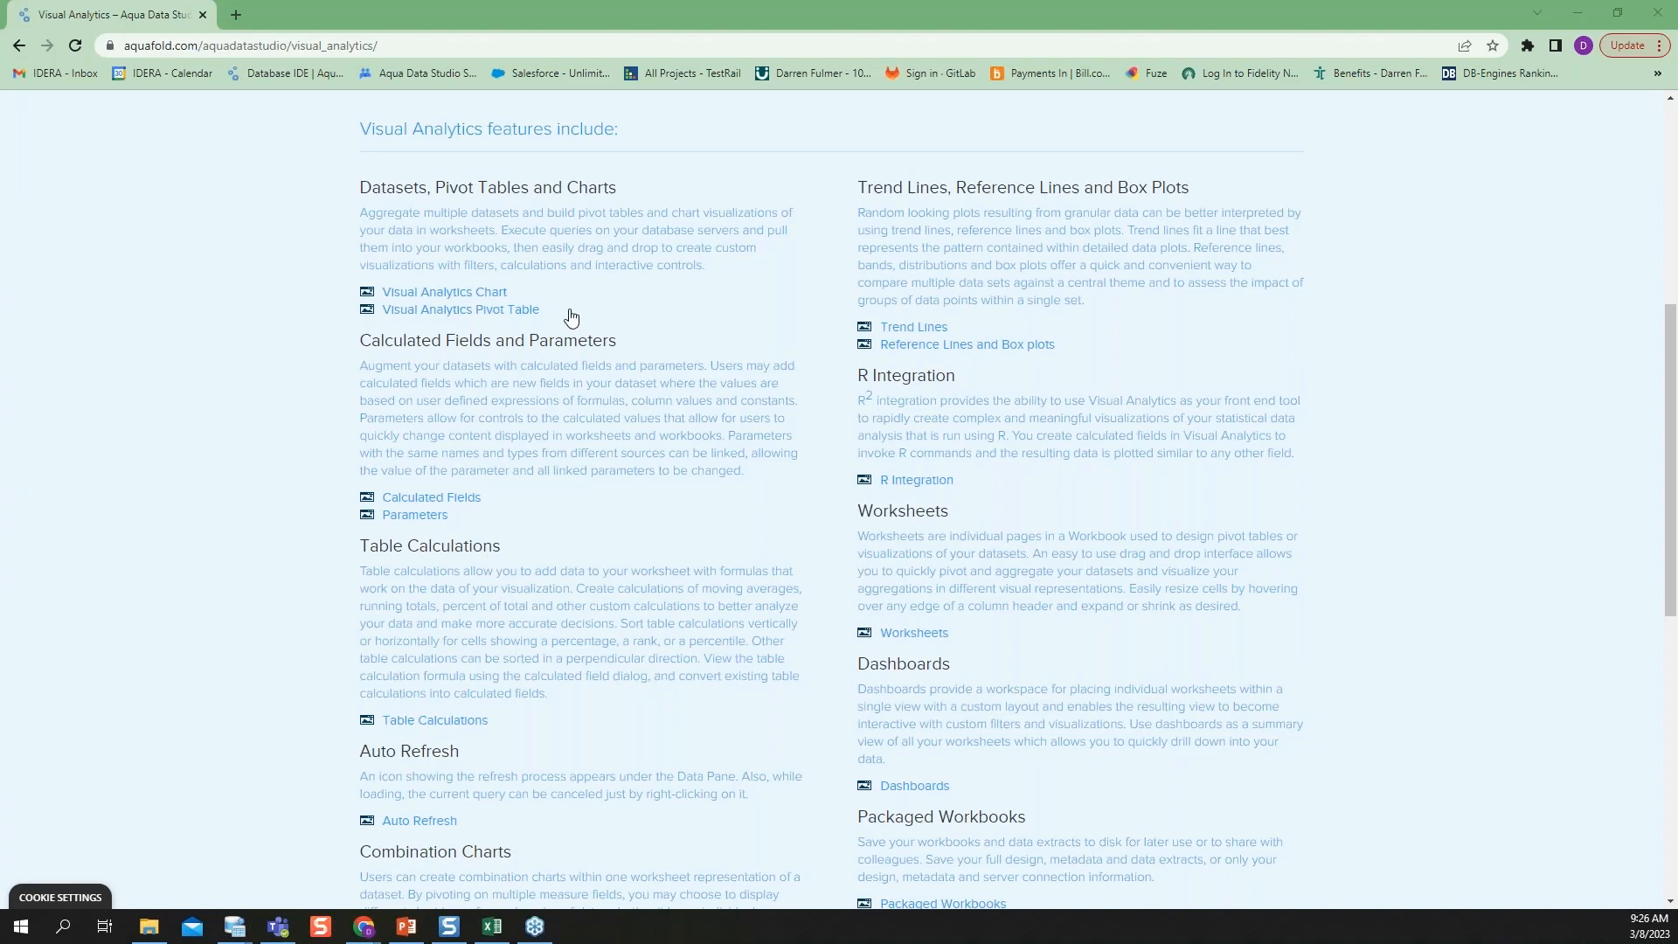
# Step: Return to the main Aqua Data Studio window and expand the C:\ADS directory to show its versioned files
pyautogui.click(1575, 19)
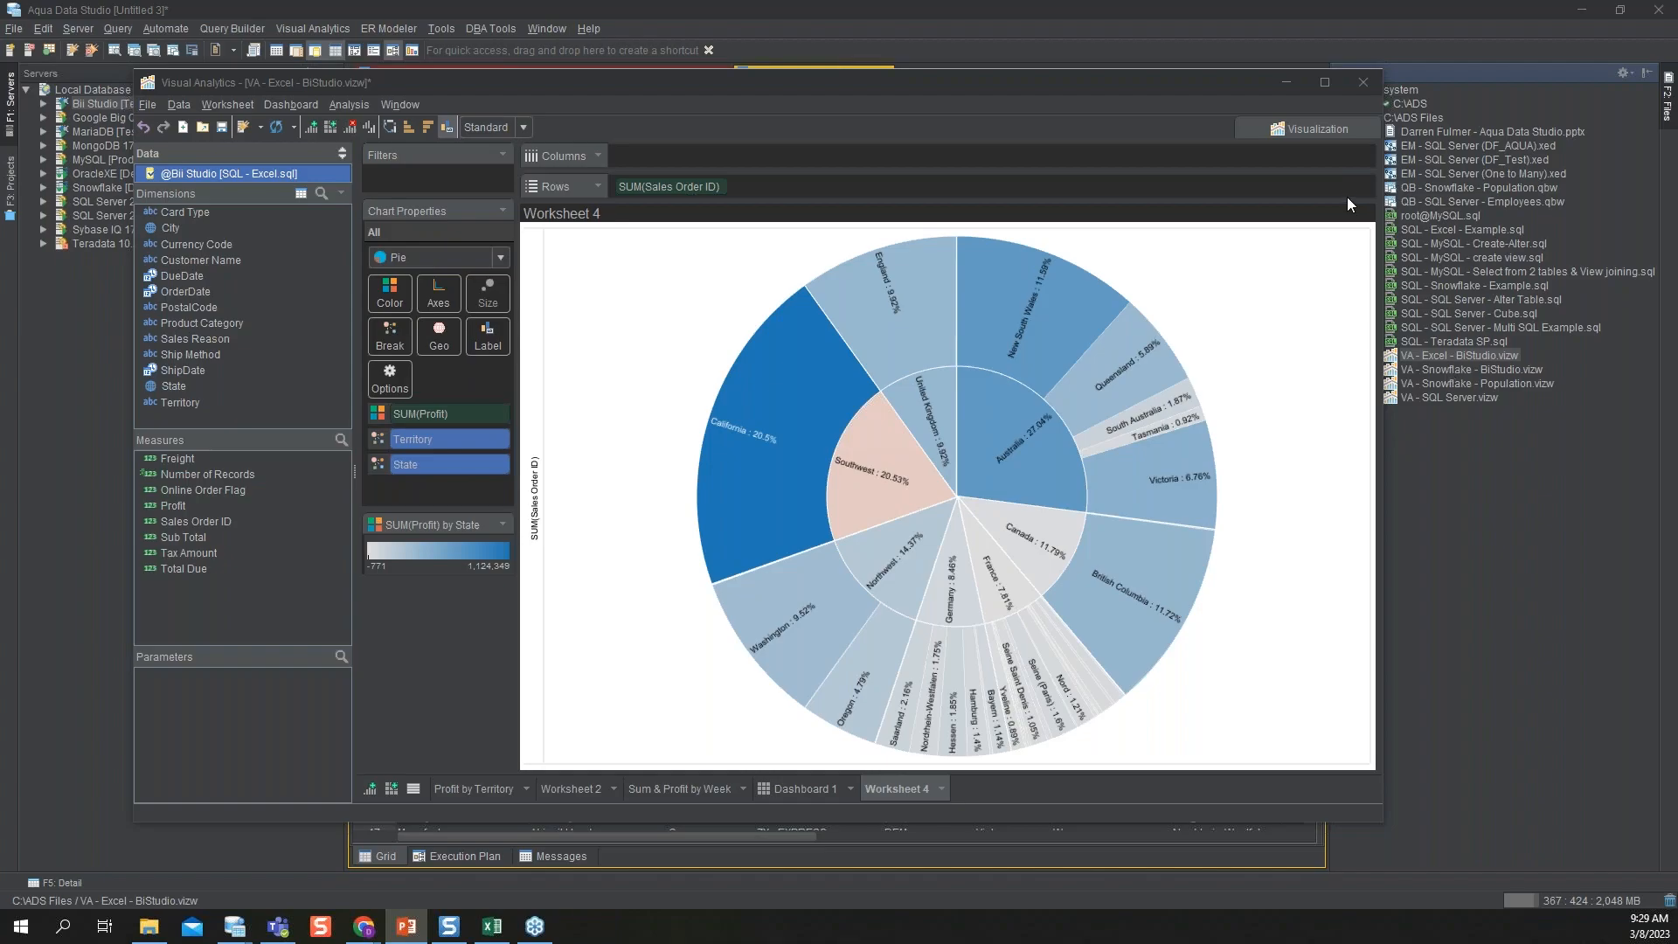
pyautogui.click(1273, 78)
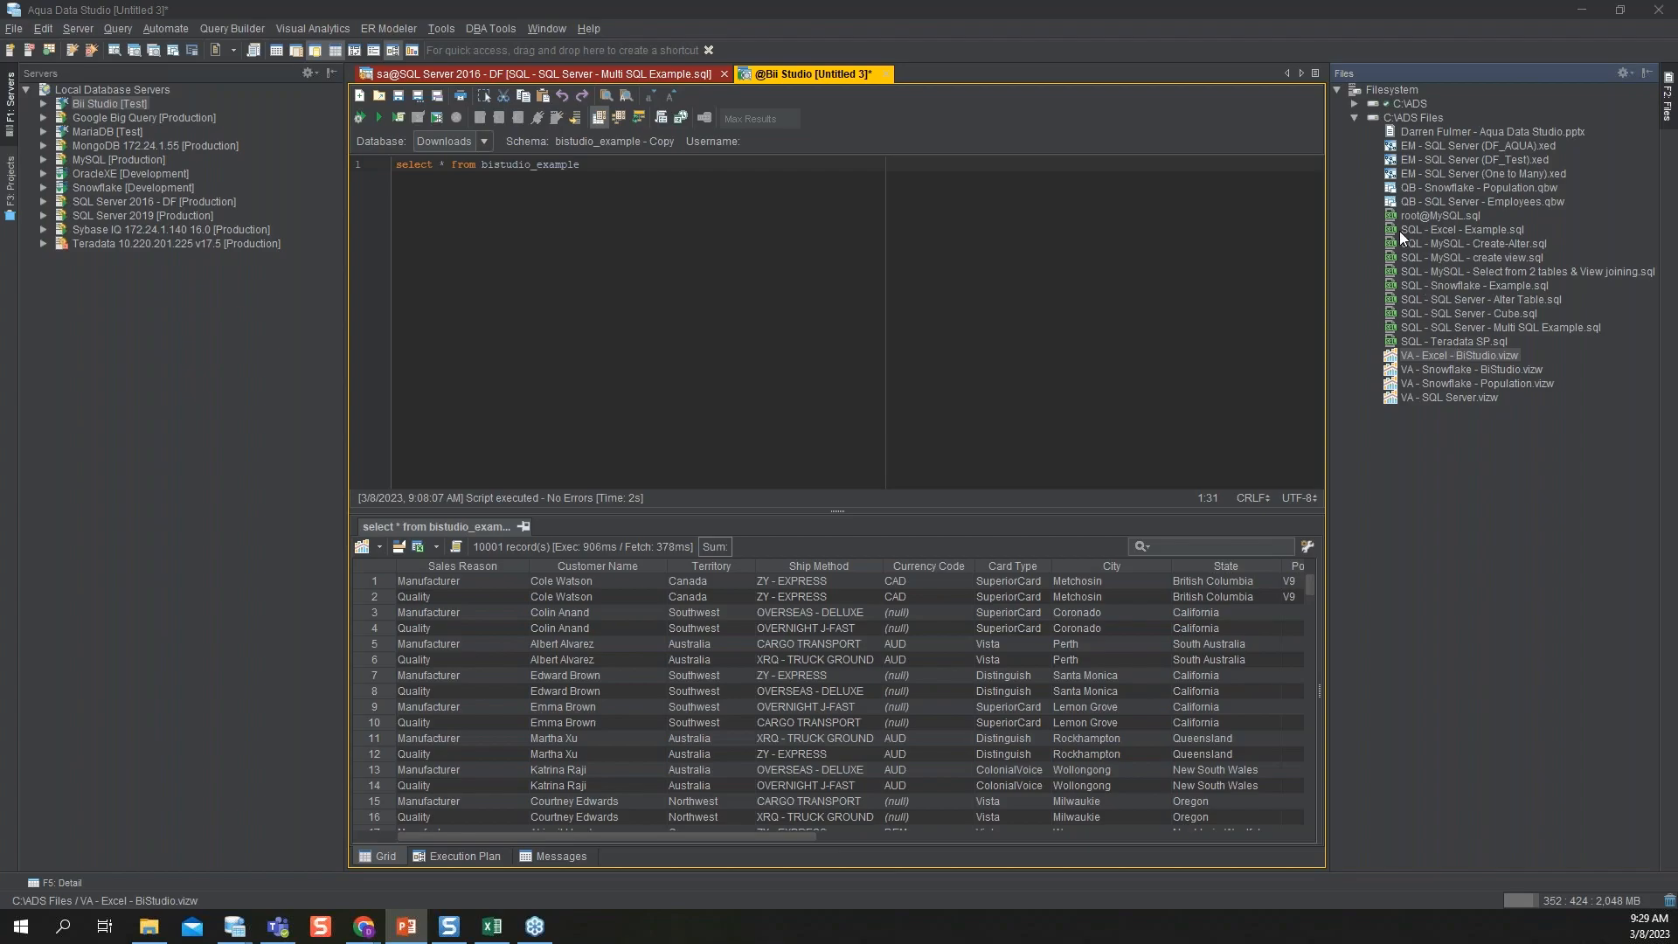
pyautogui.click(1356, 103)
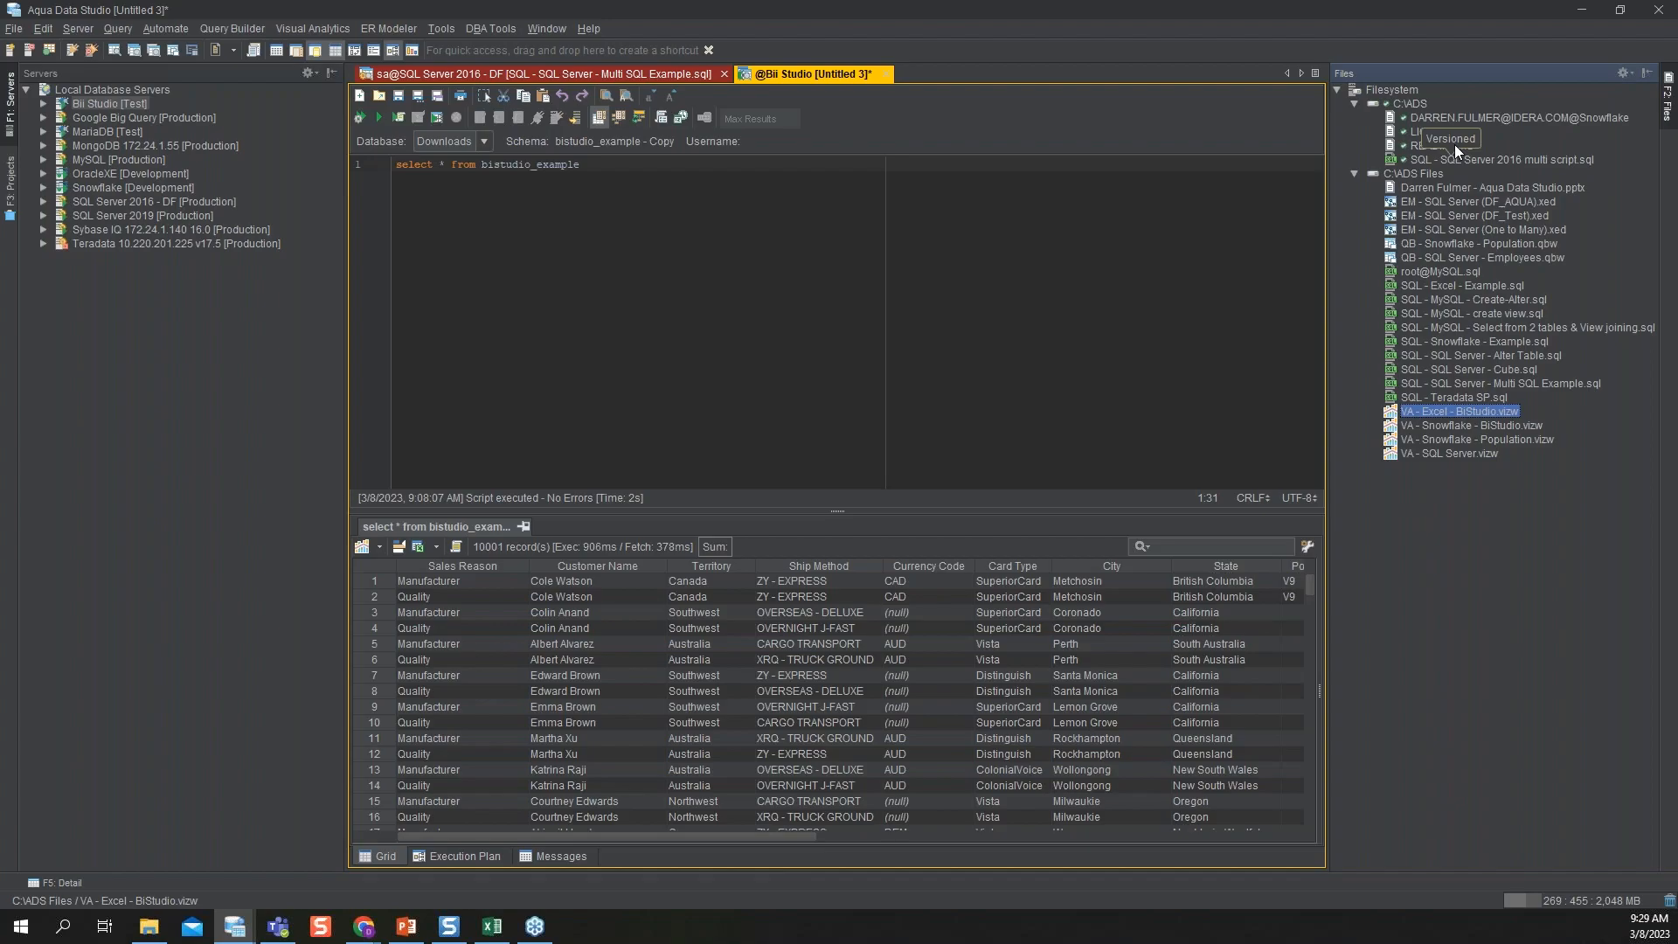
# Step: Examine the version control systems offered for the Filesystem node, including Git, and switch to PowerPoint
pyautogui.rightClick(1384, 92)
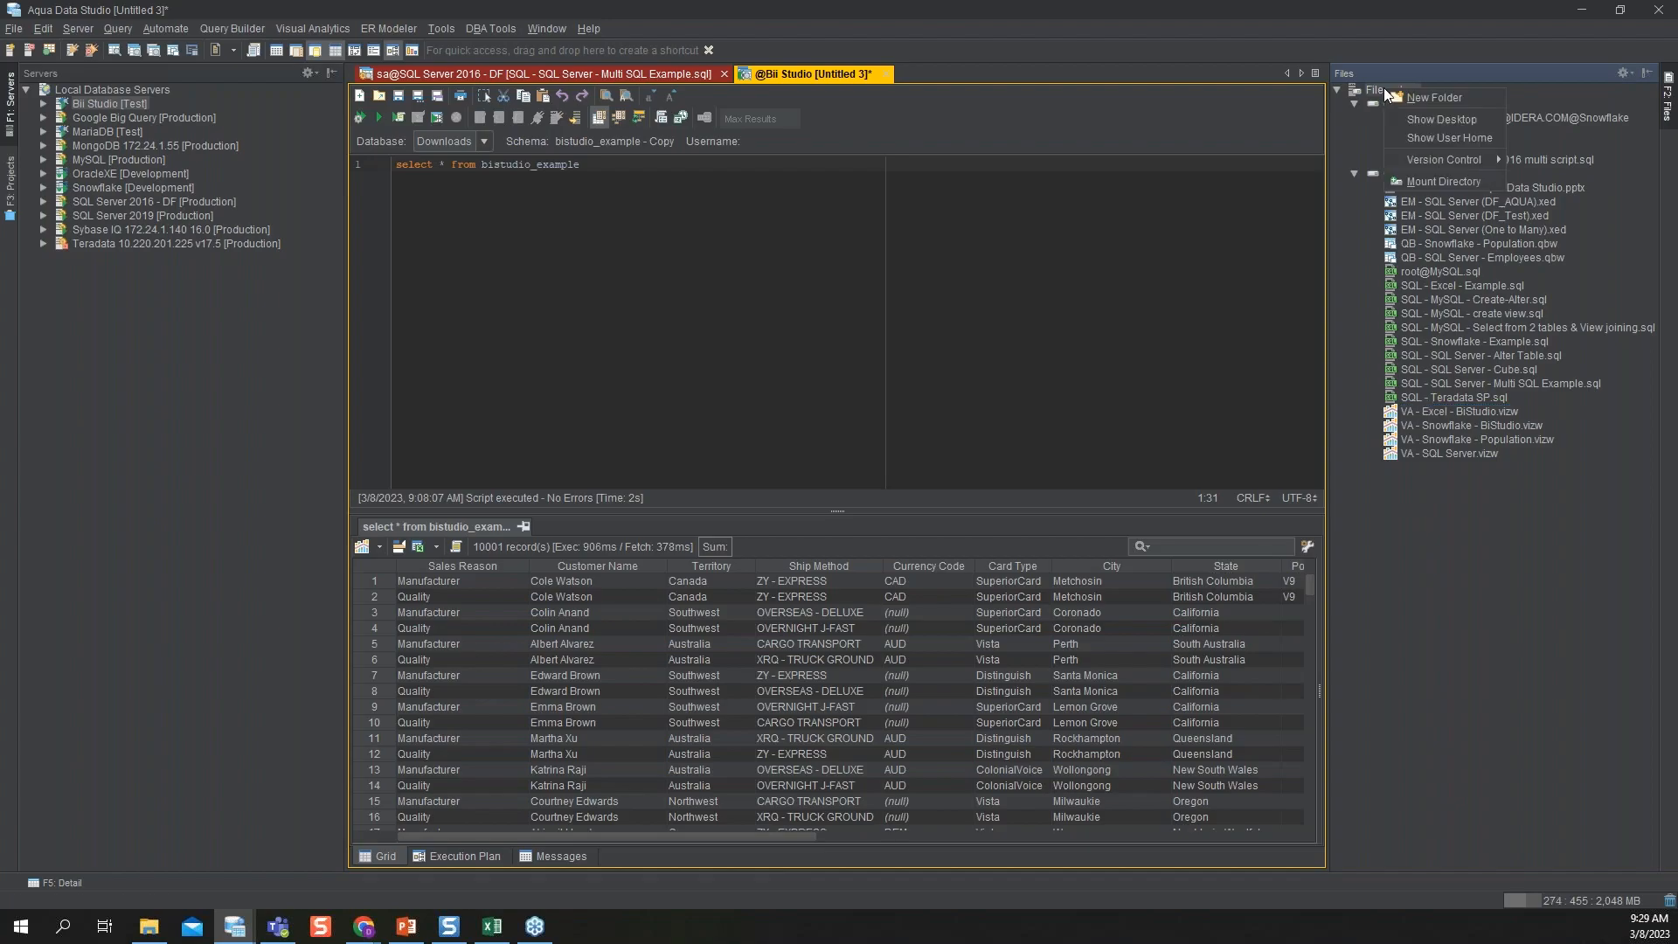
pyautogui.moveTo(1416, 166)
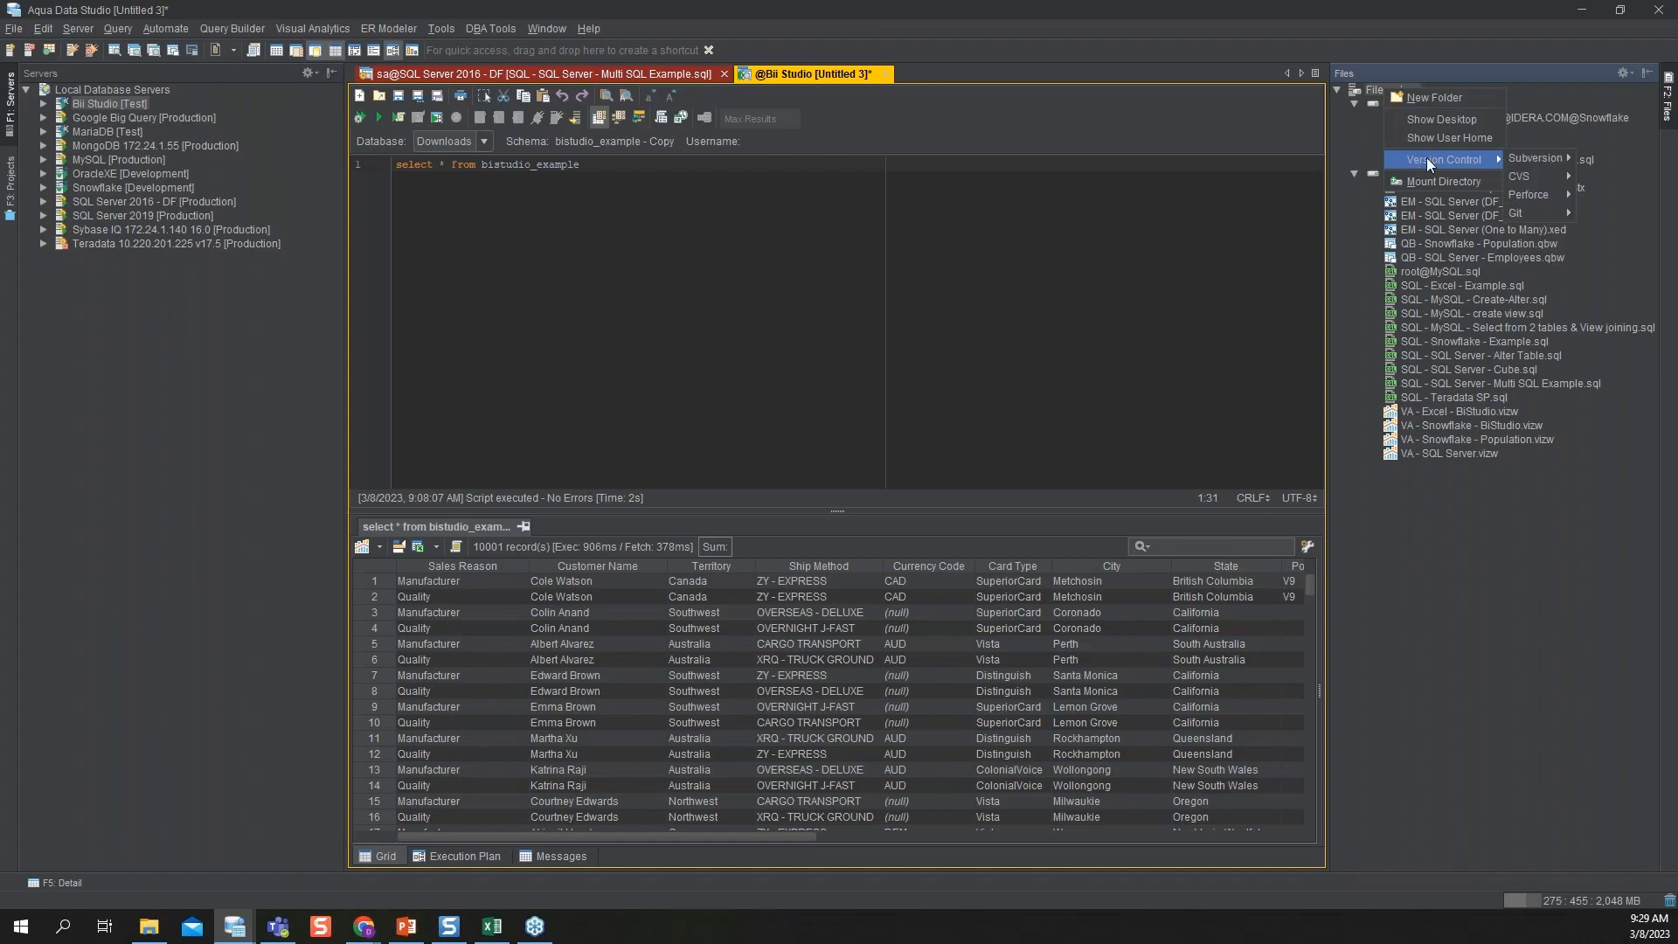
pyautogui.moveTo(1531, 176)
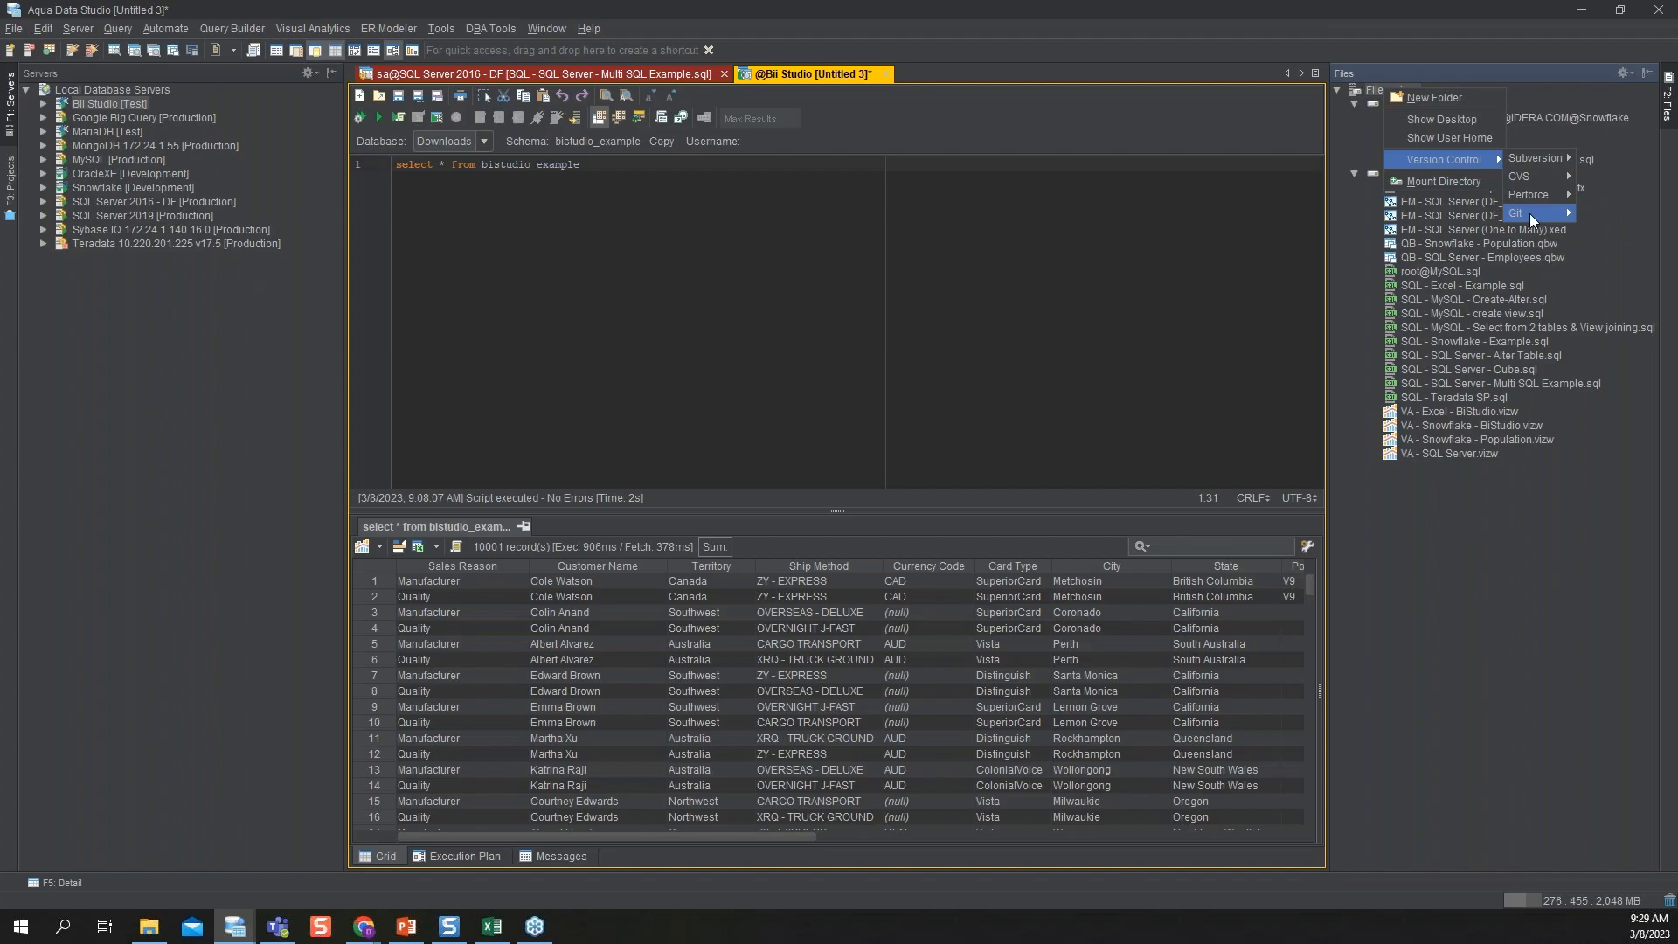
pyautogui.moveTo(1533, 219)
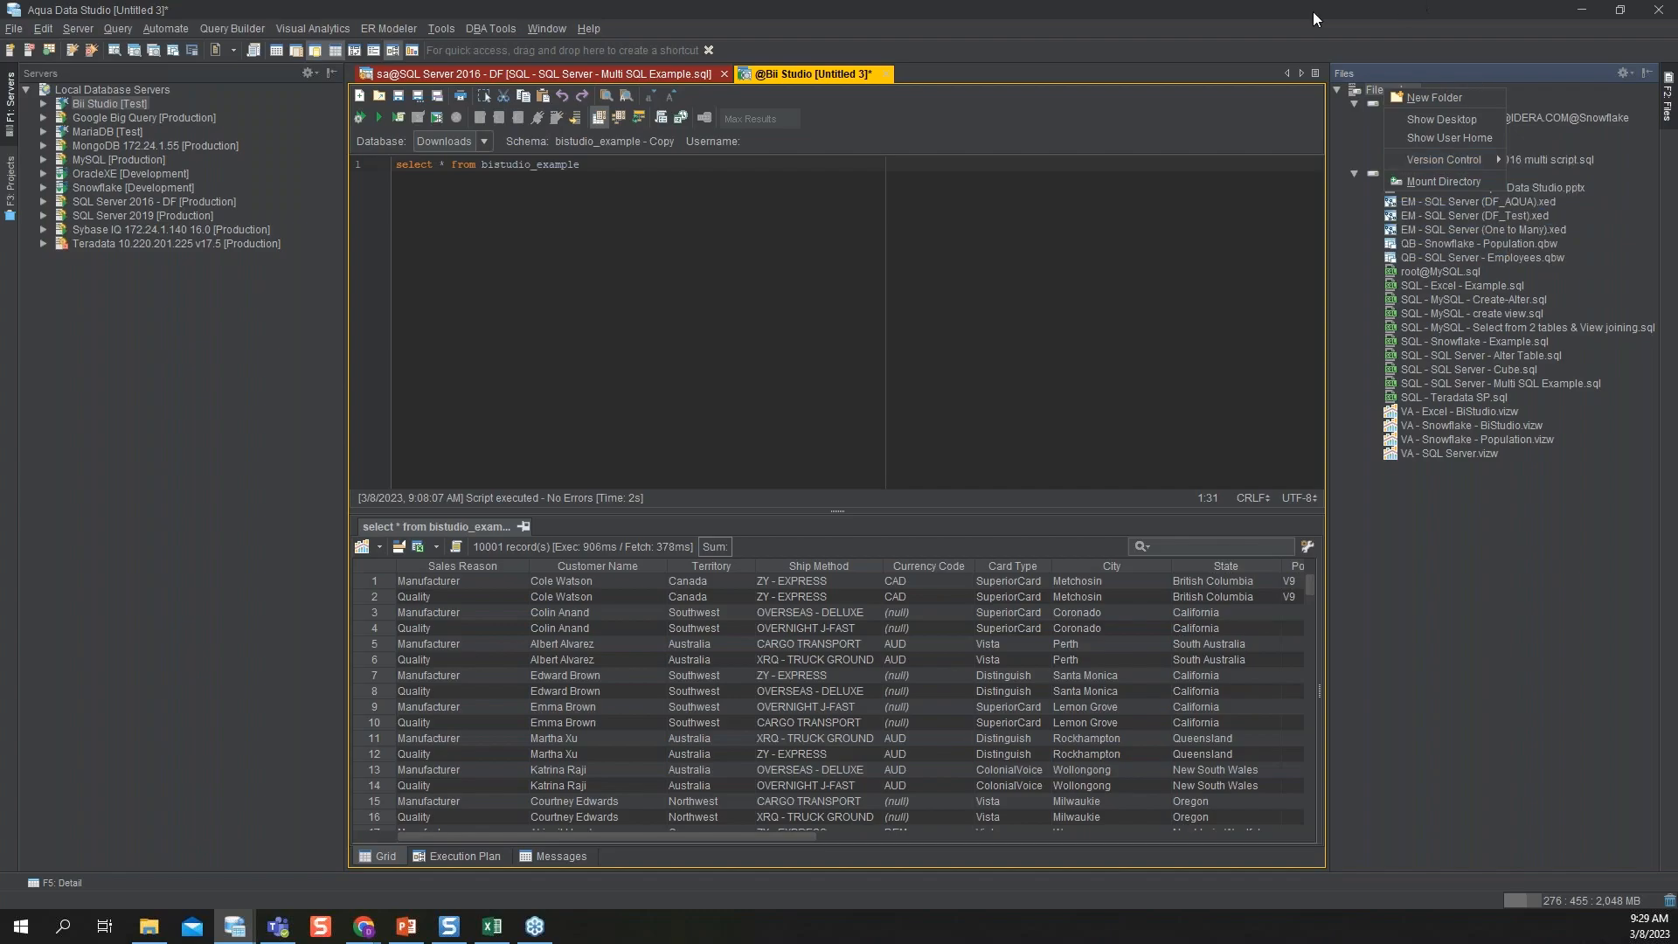
pyautogui.press('Escape')
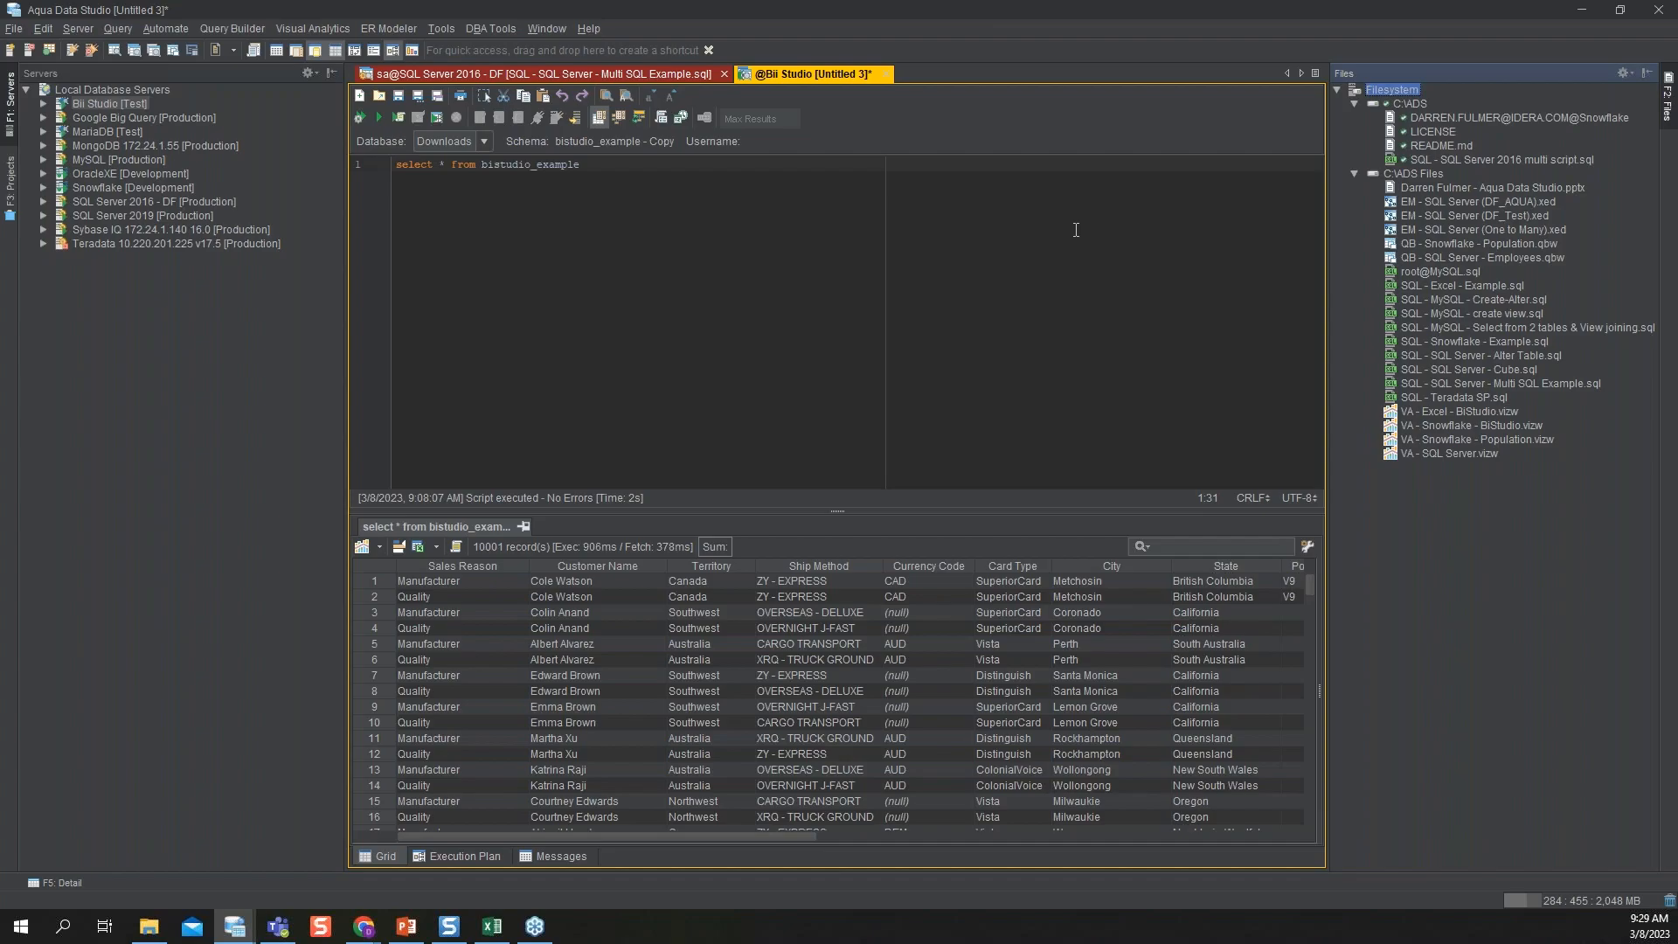
pyautogui.click(407, 926)
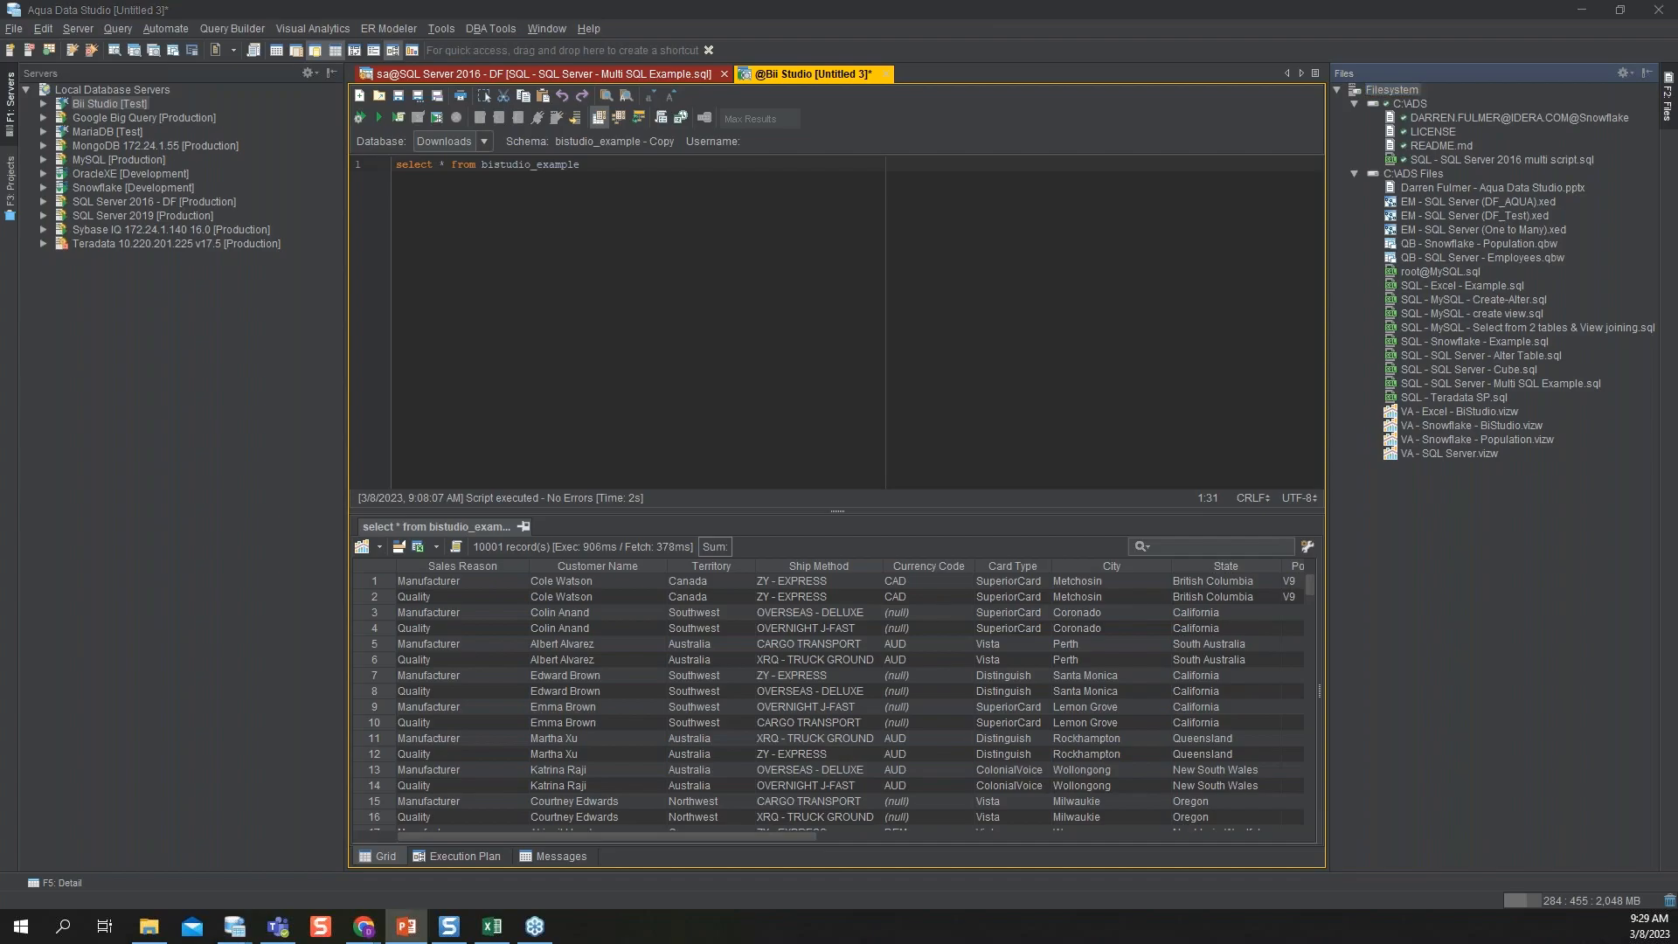